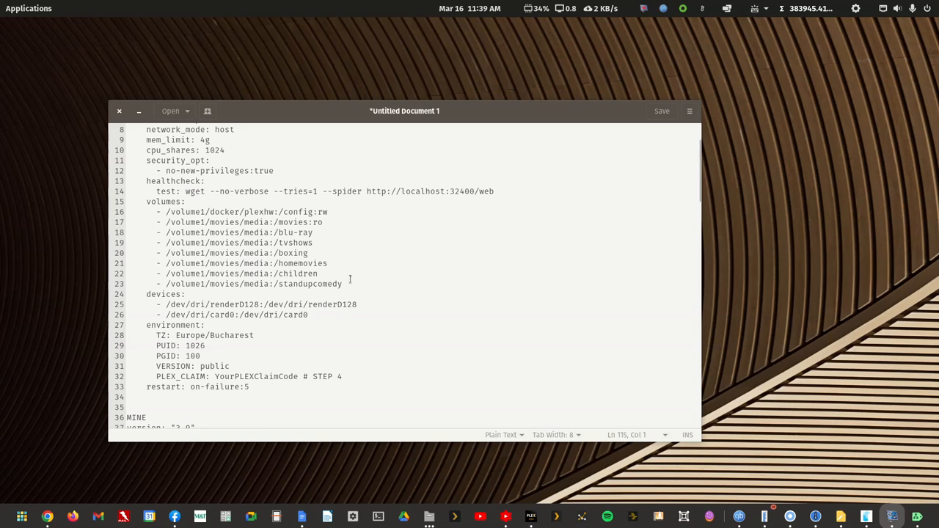
# Highlight the /volume1/docker/plexhw:/config:rw mapping and the full list of volume mappings beneath "volumes:" for review.
pyautogui.click(154, 212)
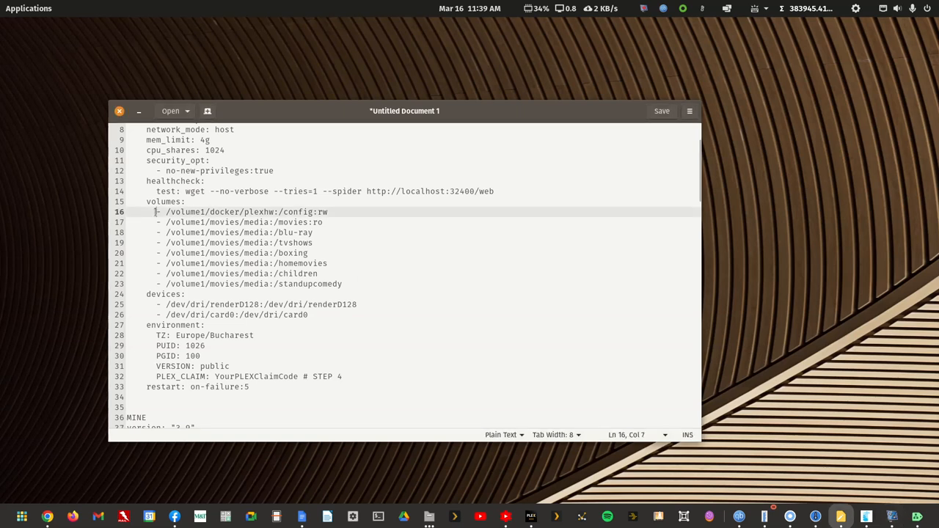
pyautogui.moveTo(155, 212); pyautogui.dragTo(332, 213)
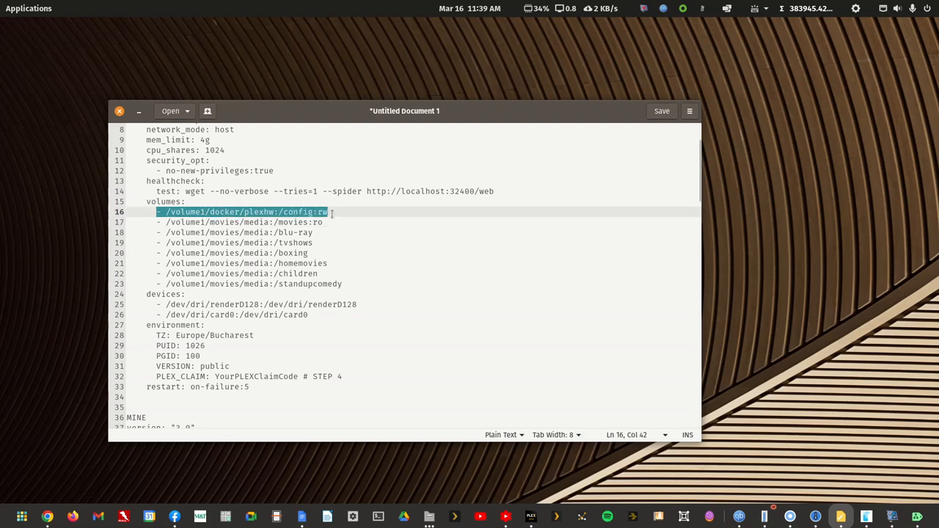
pyautogui.click(211, 232)
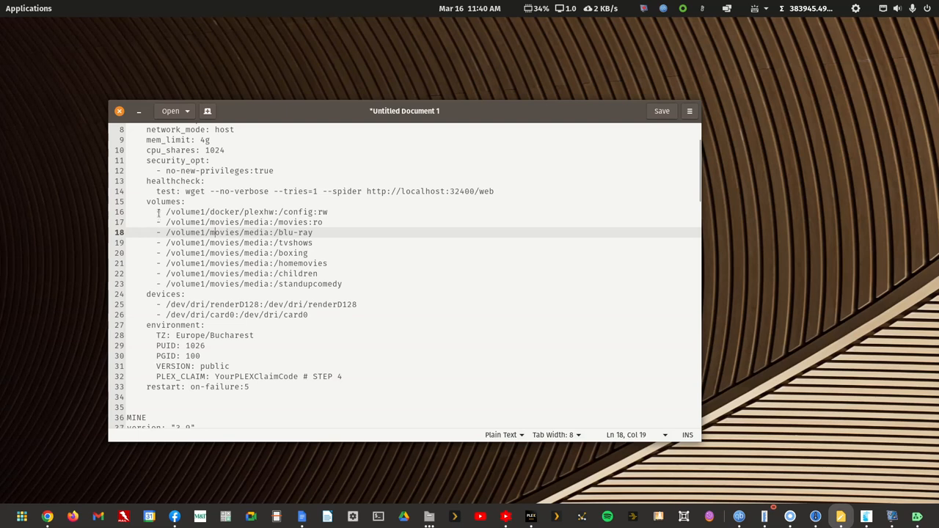
pyautogui.moveTo(156, 212); pyautogui.dragTo(358, 284)
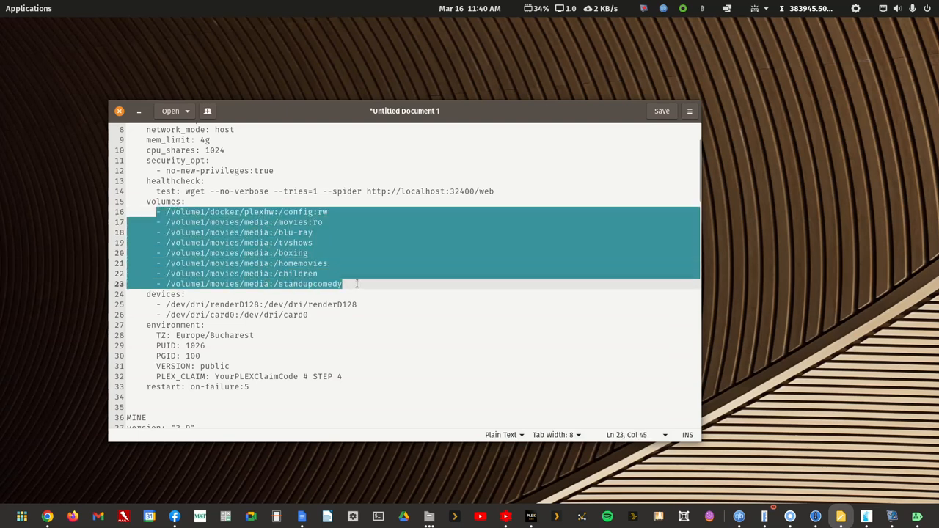
# Highlight the media volume mappings and the /volume1/movies/media host path they share.
pyautogui.click(259, 254)
pyautogui.click(155, 222)
pyautogui.moveTo(156, 222); pyautogui.dragTo(344, 284)
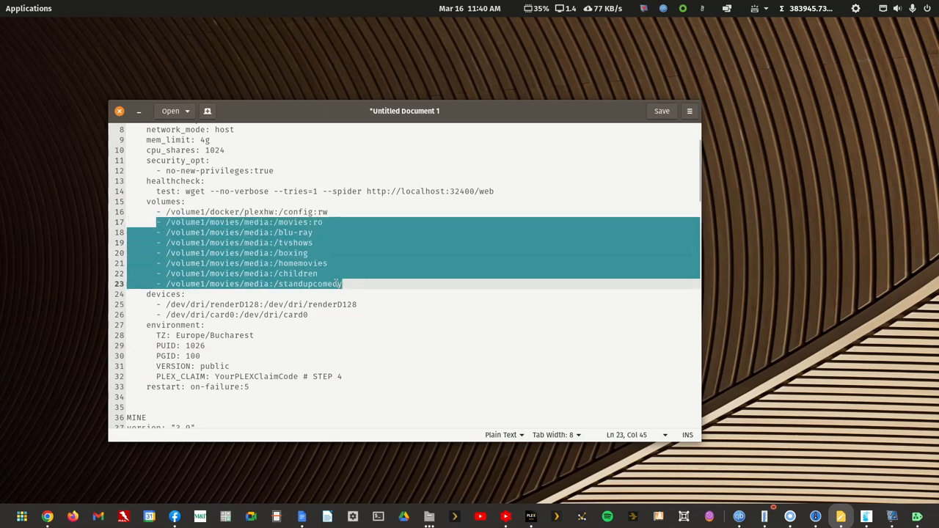
pyautogui.click(323, 283)
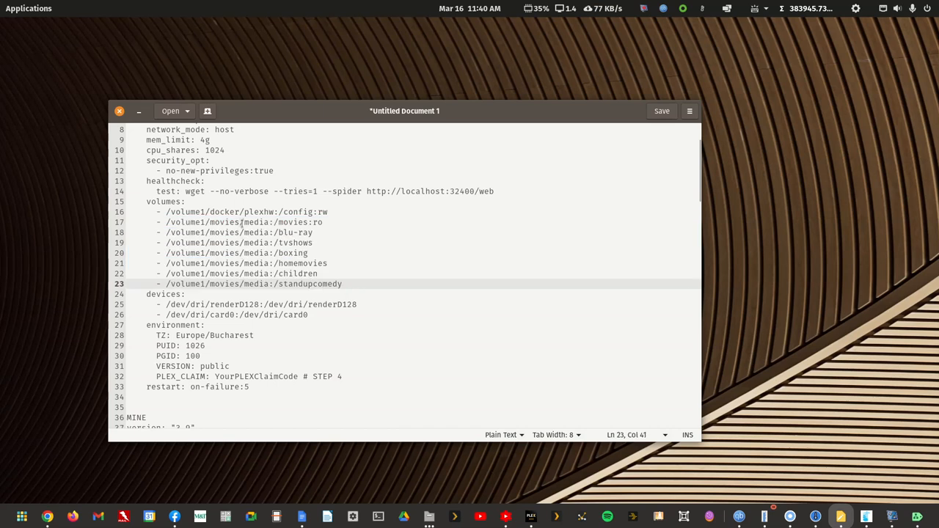
pyautogui.moveTo(268, 223); pyautogui.dragTo(154, 222)
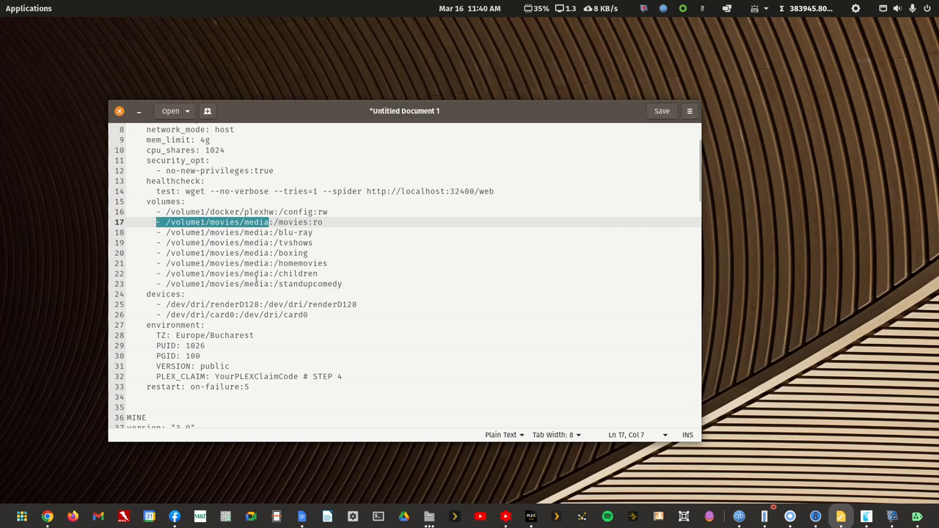
pyautogui.moveTo(269, 273); pyautogui.dragTo(151, 269)
pyautogui.click(274, 222)
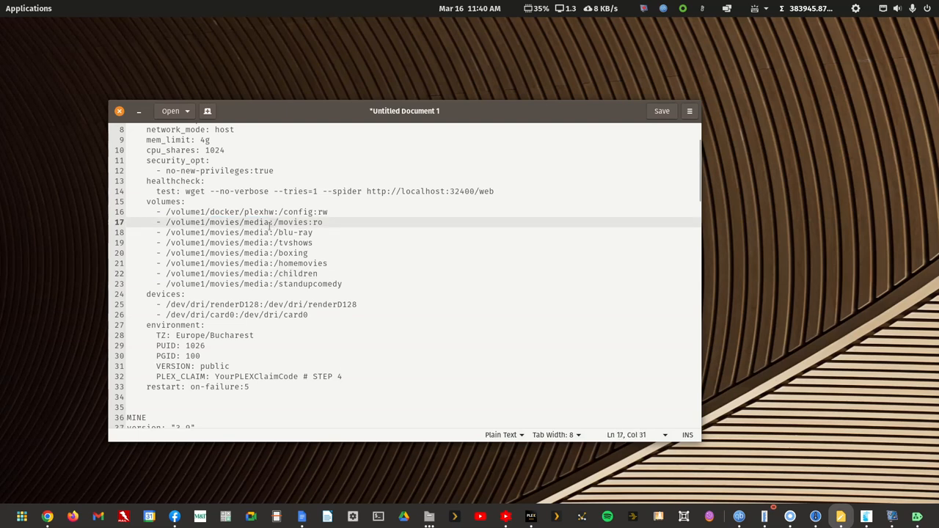
# Highlight the container path /movies:ro and the complete movies mapping in the volumes list.
pyautogui.hotkey('shift', 'Left')
pyautogui.press('Left')
pyautogui.press('Right')
pyautogui.press('Right')
pyautogui.press('Right')
pyautogui.hotkey('shift', 'Right')
pyautogui.hotkey('shift', 'Right')
pyautogui.hotkey('shift', 'Right')
pyautogui.hotkey('shift', 'Right')
pyautogui.hotkey('shift', 'Right')
pyautogui.hotkey('shift', 'Right')
pyautogui.hotkey('shift', 'Right')
pyautogui.hotkey('shift', 'Right')
pyautogui.hotkey('shift', 'Right')
pyautogui.hotkey('shift', 'Right')
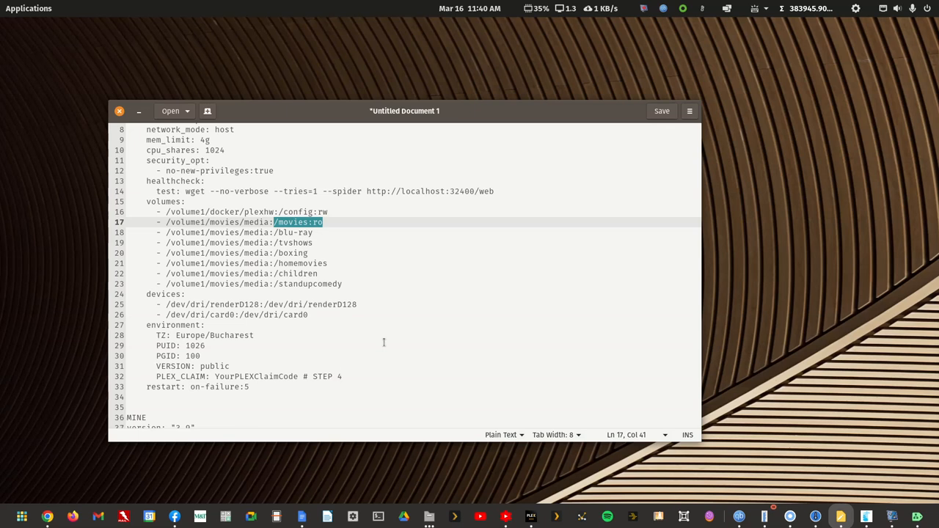
pyautogui.press('Left')
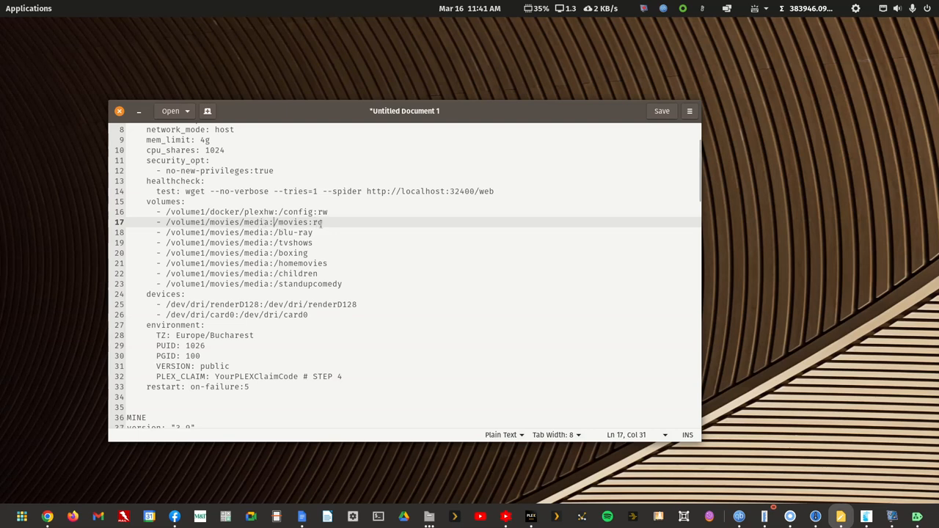
pyautogui.moveTo(323, 221); pyautogui.dragTo(157, 221)
pyautogui.click(204, 221)
# Extend the host path of the homemovies mapping to /volume1/movies/media/homemovies.
pyautogui.moveTo(282, 263); pyautogui.dragTo(327, 264)
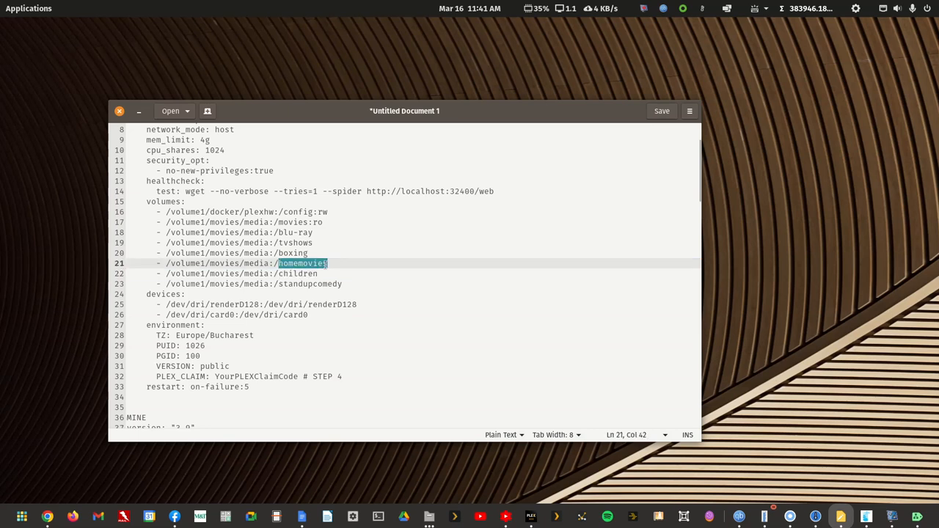
pyautogui.click(277, 264)
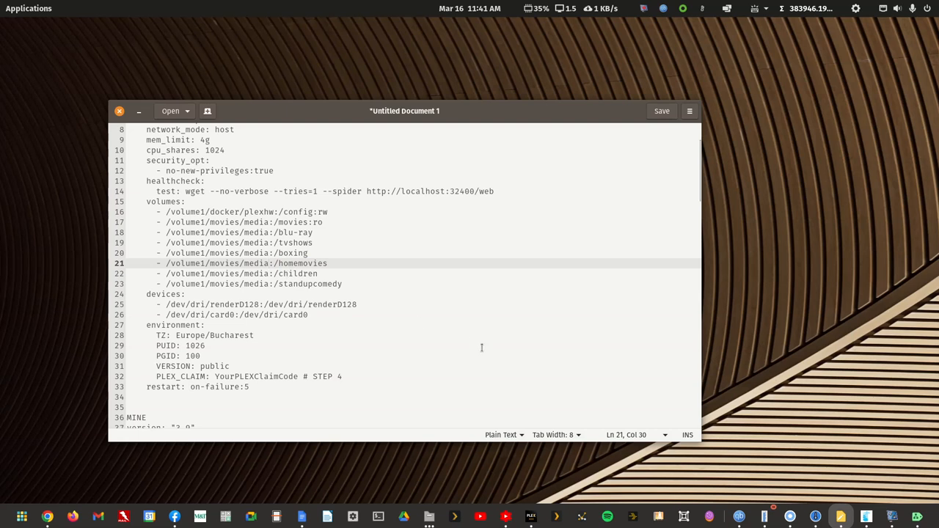
pyautogui.write('/homem')
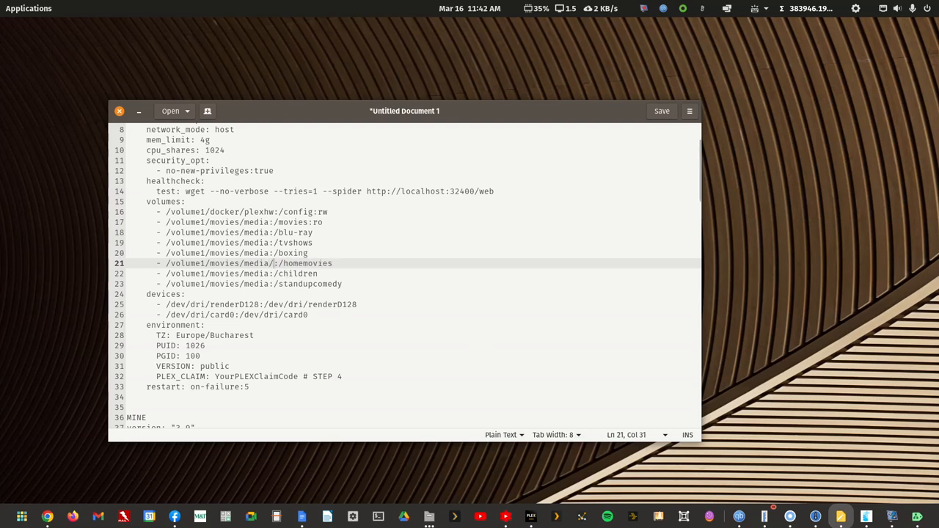
pyautogui.write('ovies')
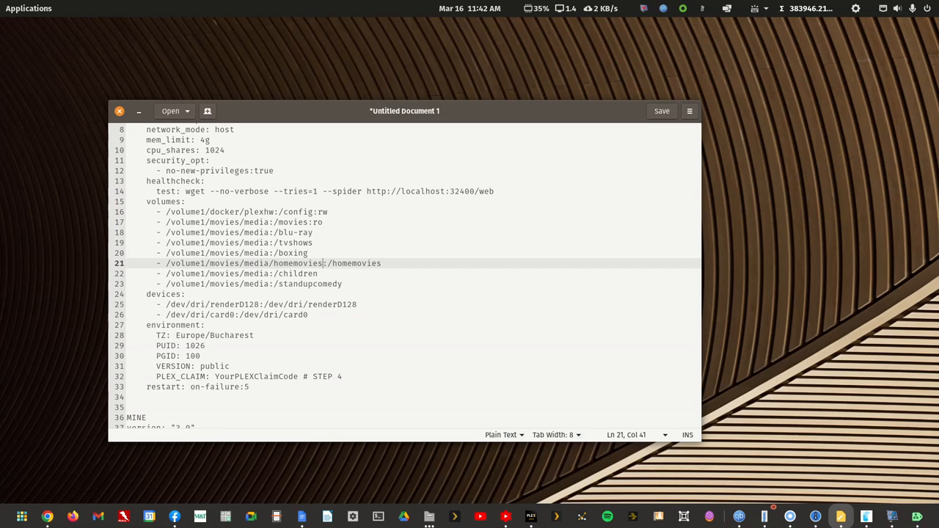
# Remove the added /homemovies subfolder from the homemovies mapping's host path.
pyautogui.hotkey('shift', 'Left')
pyautogui.hotkey('shift', 'Left')
pyautogui.hotkey('shift', 'Left')
pyautogui.hotkey('shift', 'Left')
pyautogui.hotkey('shift', 'Left')
pyautogui.hotkey('shift', 'Left')
pyautogui.hotkey('shift', 'Left')
pyautogui.hotkey('shift', 'Left')
pyautogui.hotkey('shift', 'Left')
pyautogui.hotkey('shift', 'Left')
pyautogui.hotkey('shift', 'Left')
pyautogui.press('BackSpace')
# Append the /tvshows subfolder to the host path of the tvshows mapping.
pyautogui.press('Up')
pyautogui.press('Up')
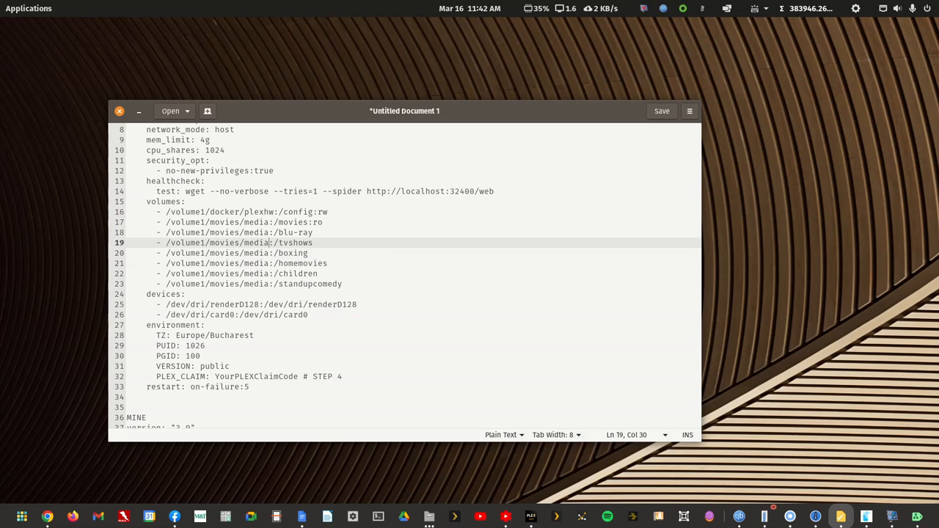
pyautogui.write('/tvshows')
# Delete the added /tvshows subfolder from the tvshows mapping's host path.
pyautogui.press('Down')
pyautogui.press('Up')
pyautogui.press('Left')
pyautogui.press('Left')
pyautogui.press('Left')
pyautogui.press('Left')
pyautogui.press('Left')
pyautogui.press('Left')
pyautogui.press('Left')
pyautogui.press('Left')
pyautogui.press('Left')
pyautogui.press('Left')
pyautogui.press('Left')
pyautogui.press('Left')
pyautogui.press('Left')
pyautogui.press('Left')
pyautogui.press('Left')
pyautogui.press('Left')
pyautogui.press('Left')
pyautogui.press('Left')
pyautogui.press('Left')
pyautogui.press('Left')
pyautogui.press('Right')
pyautogui.press('Right')
pyautogui.press('Right')
pyautogui.press('Right')
pyautogui.press('Right')
pyautogui.press('Right')
pyautogui.press('Right')
pyautogui.press('Right')
pyautogui.press('Right')
pyautogui.press('Right')
pyautogui.press('Right')
pyautogui.press('Right')
pyautogui.press('Right')
pyautogui.press('Delete')
pyautogui.press('Delete')
pyautogui.press('Delete')
pyautogui.press('Delete')
pyautogui.press('Delete')
pyautogui.press('Delete')
pyautogui.press('Delete')
pyautogui.press('Delete')
pyautogui.press('Delete')
# Undo the trial edits to the tvshows and homemovies host paths.
pyautogui.hotkey('ctrl', 'z')
pyautogui.hotkey('ctrl', 'z')
pyautogui.hotkey('ctrl', 'z')
pyautogui.hotkey('ctrl', 'z')
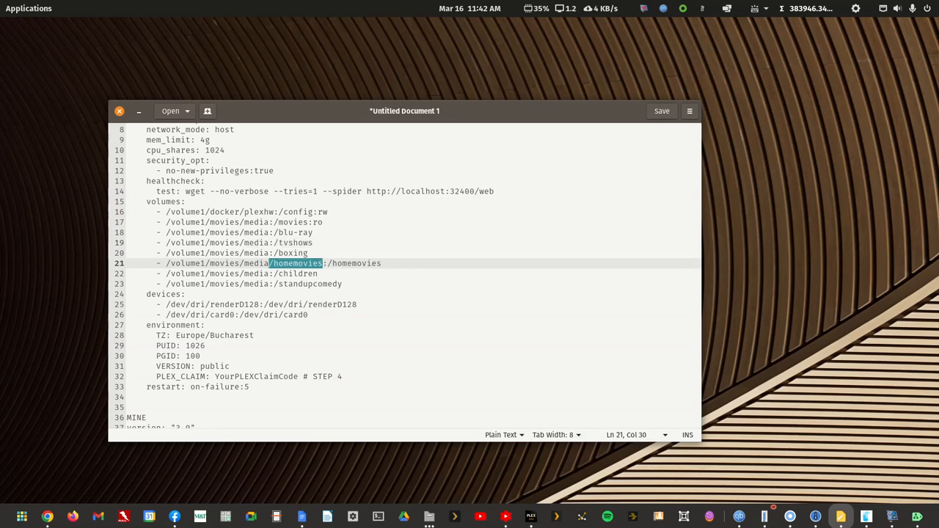
pyautogui.hotkey('ctrl', 'z')
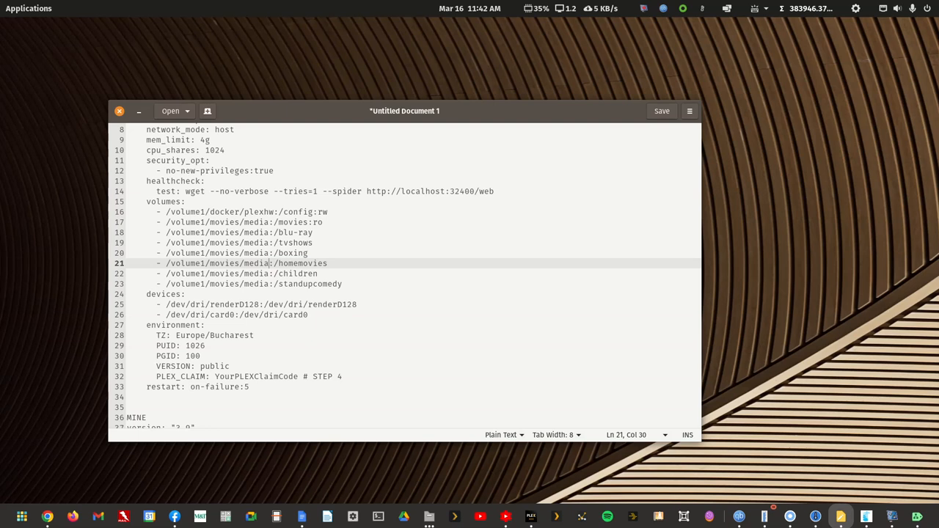
pyautogui.press('Down')
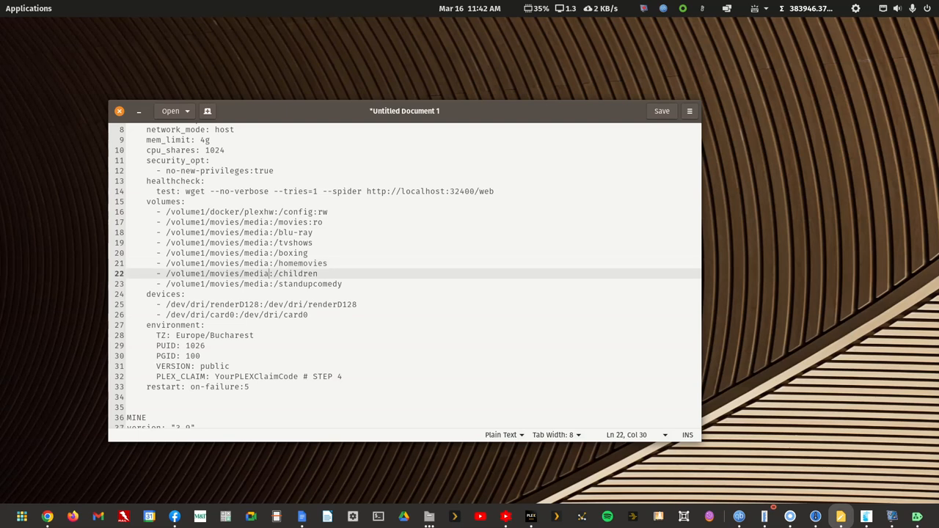
pyautogui.press('Down')
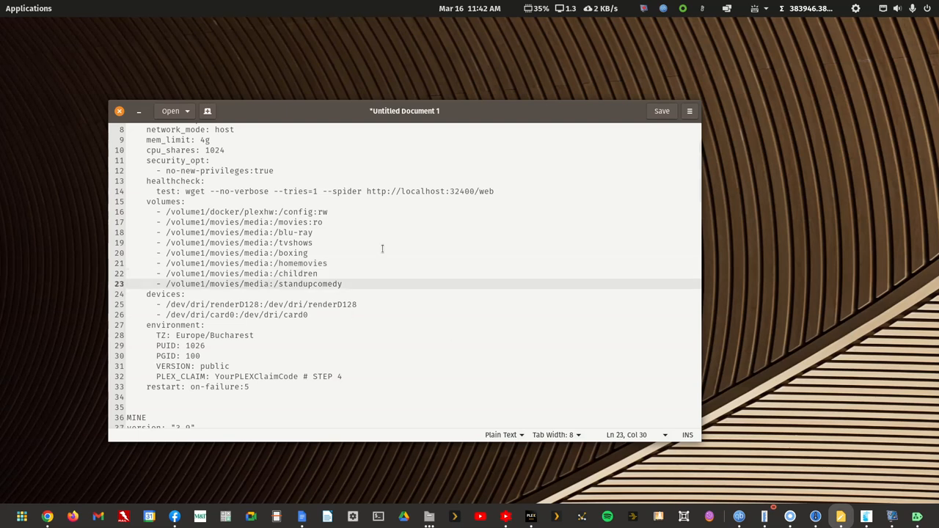
# Add the mapping "- /volume1/media:/plexmedia:rw" below the config mapping, copying its "- /volume1/" prefix from the homemovies line.
pyautogui.moveTo(161, 263); pyautogui.dragTo(210, 264)
pyautogui.hotkey('ctrl', 'c')
pyautogui.click(167, 263)
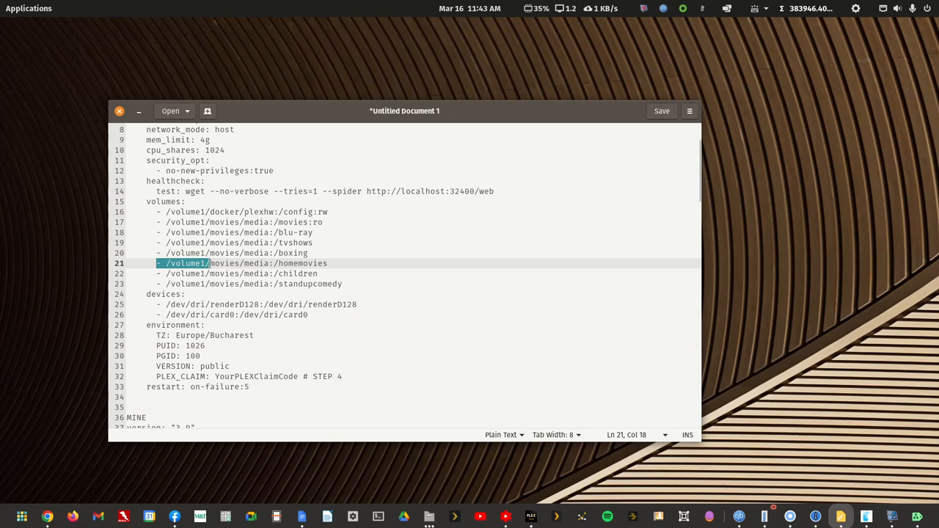
pyautogui.click(339, 215)
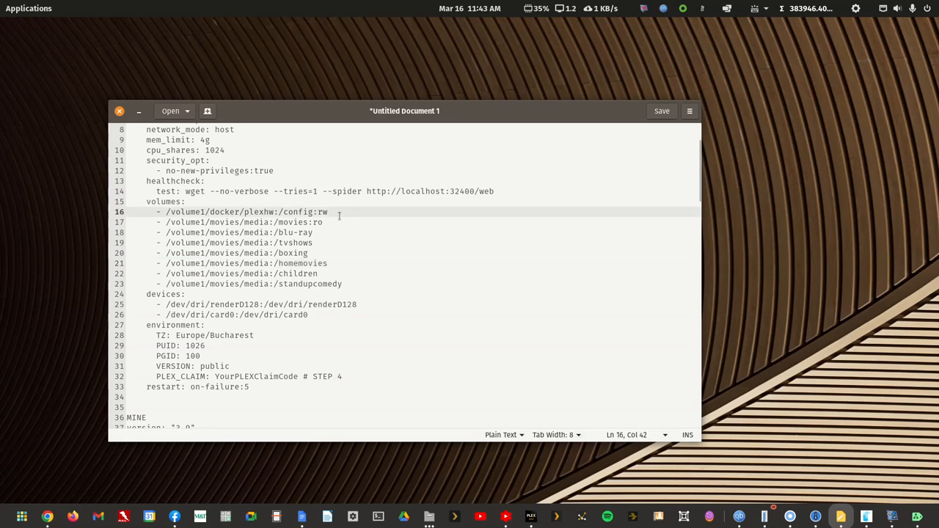
pyautogui.press('Return')
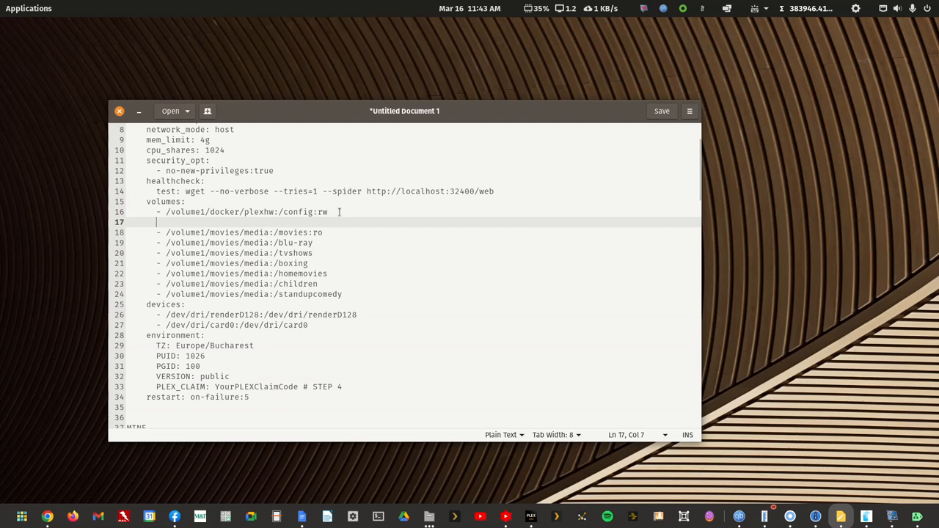
pyautogui.hotkey('ctrl', 'v')
pyautogui.write('media')
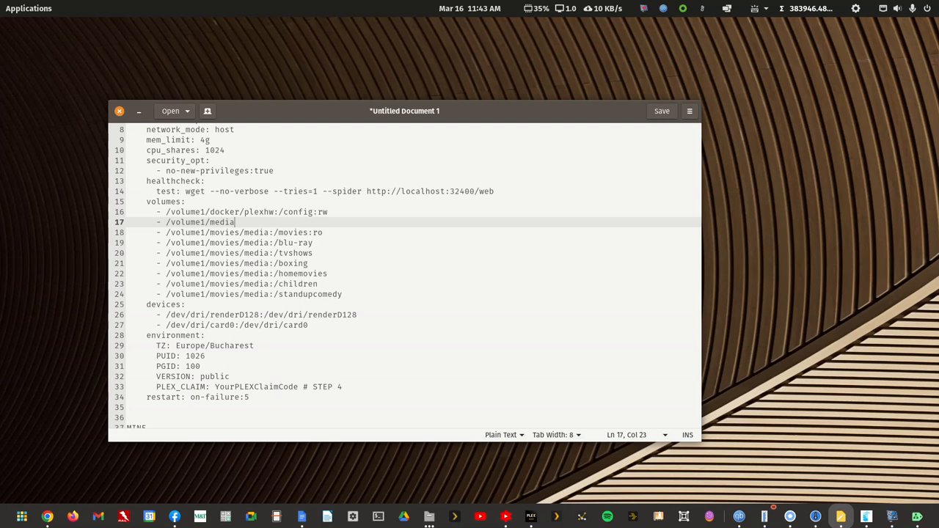
pyautogui.write(':/plexmedia:rw')
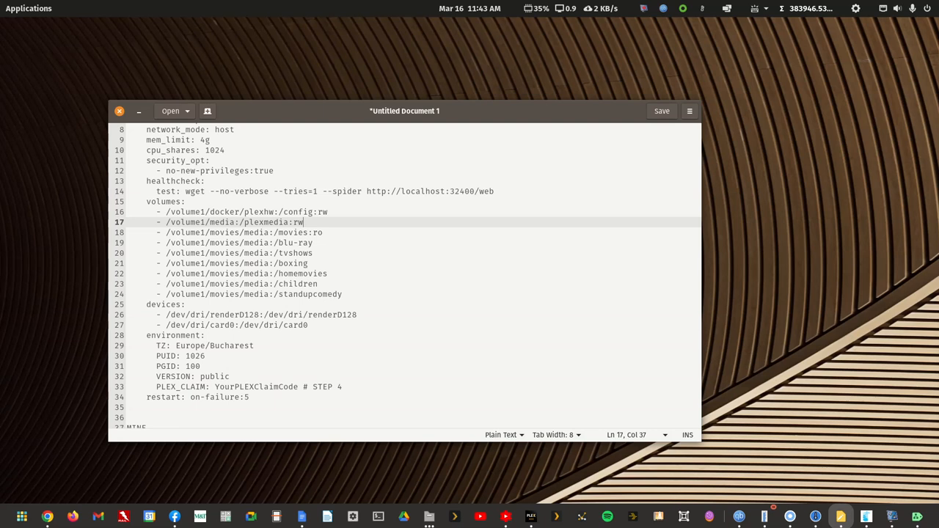
# Insert two blank lines between the new plexmedia mapping and the movies mapping.
pyautogui.press('Return')
pyautogui.press('Return')
pyautogui.press('Up')
pyautogui.press('Down')
pyautogui.press('Up')
pyautogui.press('Down')
# Copy "- /volume1/movies/media:" from the movies mapping onto the blank line directly below the plexmedia mapping.
pyautogui.press('Down')
pyautogui.press('Left')
pyautogui.press('Left')
pyautogui.press('Left')
pyautogui.press('Left')
pyautogui.press('Left')
pyautogui.press('Left')
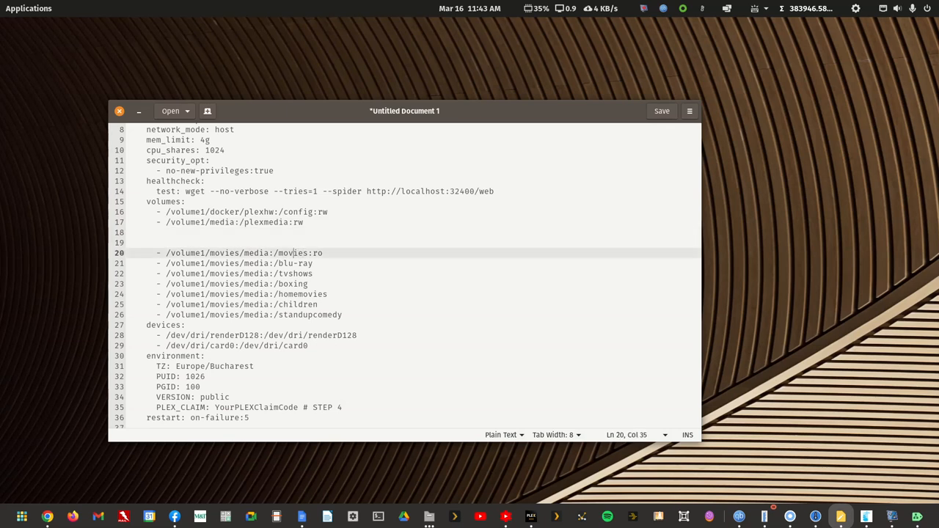
pyautogui.hotkey('shift', 'Left')
pyautogui.hotkey('shift', 'Left')
pyautogui.hotkey('shift', 'Left')
pyautogui.hotkey('shift', 'Left')
pyautogui.hotkey('shift', 'Left')
pyautogui.hotkey('shift', 'Left')
pyautogui.hotkey('shift', 'Left')
pyautogui.hotkey('shift', 'Left')
pyautogui.hotkey('shift', 'Left')
pyautogui.hotkey('shift', 'Left')
pyautogui.hotkey('shift', 'Left')
pyautogui.hotkey('shift', 'Left')
pyautogui.hotkey('shift', 'Left')
pyautogui.hotkey('shift', 'Left')
pyautogui.hotkey('shift', 'Left')
pyautogui.hotkey('shift', 'Left')
pyautogui.hotkey('shift', 'Left')
pyautogui.hotkey('shift', 'Left')
pyautogui.hotkey('shift', 'Left')
pyautogui.hotkey('shift', 'Left')
pyautogui.hotkey('shift', 'Left')
pyautogui.hotkey('shift', 'Left')
pyautogui.hotkey('shift', 'Left')
pyautogui.hotkey('shift', 'Left')
pyautogui.hotkey('ctrl', 'c')
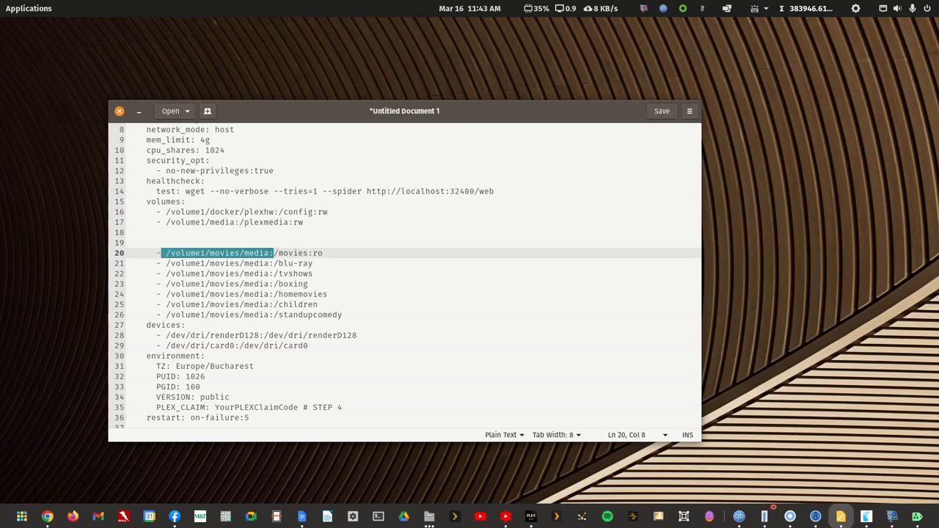
pyautogui.press('Up')
pyautogui.press('Up')
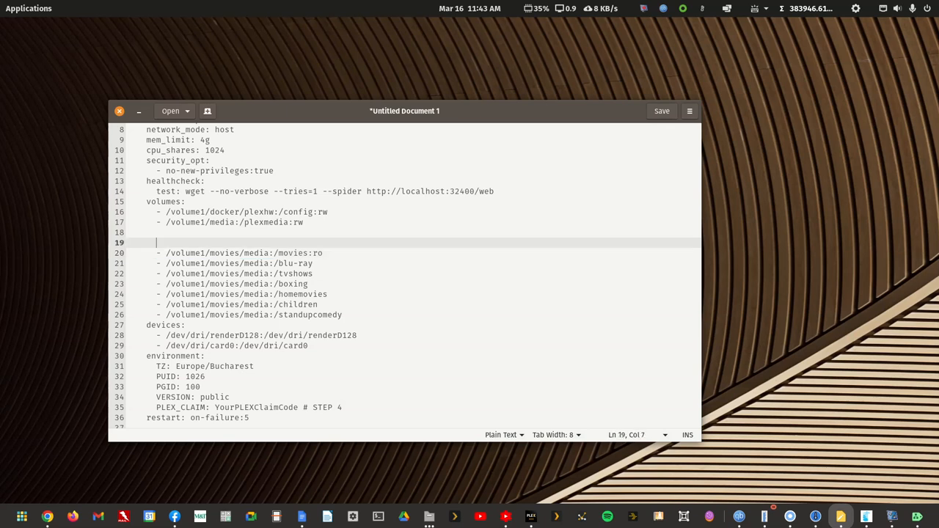
pyautogui.hotkey('ctrl', 'v')
# Insert a blank line between the plexmedia mapping and the new "- /volume1/movies/media:" line.
pyautogui.press('Left')
pyautogui.press('Left')
pyautogui.press('Left')
pyautogui.press('Left')
pyautogui.press('Left')
pyautogui.press('Left')
pyautogui.press('Left')
pyautogui.press('Left')
pyautogui.press('Left')
pyautogui.press('Left')
pyautogui.press('Left')
pyautogui.press('Left')
pyautogui.press('Left')
pyautogui.press('Down')
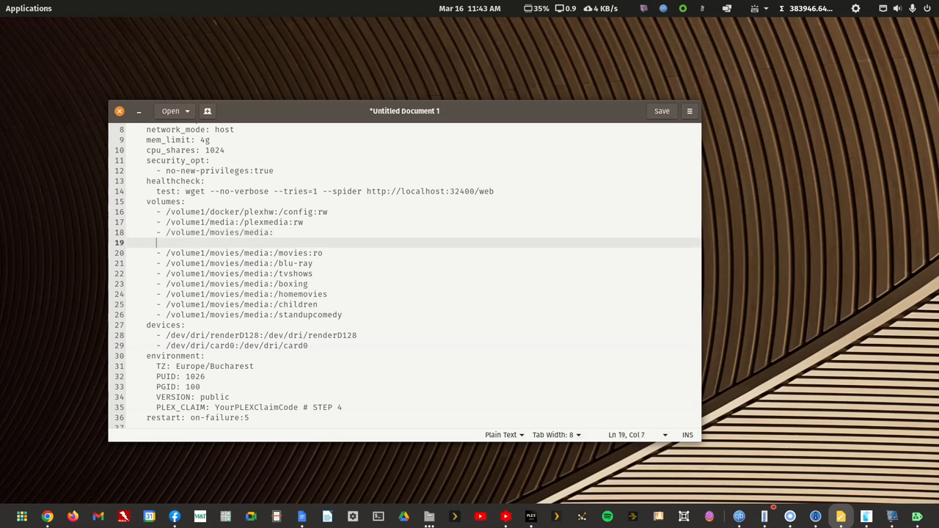
pyautogui.press('Up')
pyautogui.press('Up')
pyautogui.press('Left')
pyautogui.press('Down')
pyautogui.press('Left')
pyautogui.press('Left')
pyautogui.press('Home')
pyautogui.press('Return')
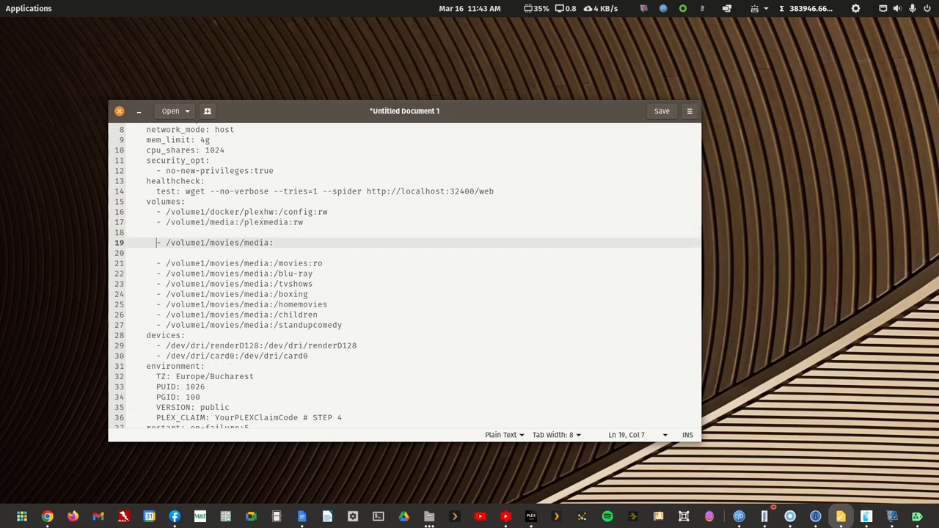
# Add a second copy of the new mapping directly below it and change its path to "- /volume1/tv/media:".
pyautogui.press('Down')
pyautogui.press('Return')
pyautogui.press('Up')
pyautogui.hotkey('ctrl', 'v')
pyautogui.press('Left')
pyautogui.press('Left')
pyautogui.press('Left')
pyautogui.press('Left')
pyautogui.press('Left')
pyautogui.press('Left')
pyautogui.press('Left')
pyautogui.hotkey('shift', 'Left')
pyautogui.hotkey('shift', 'Left')
pyautogui.hotkey('shift', 'Left')
pyautogui.hotkey('shift', 'Left')
pyautogui.hotkey('shift', 'Left')
pyautogui.hotkey('shift', 'Left')
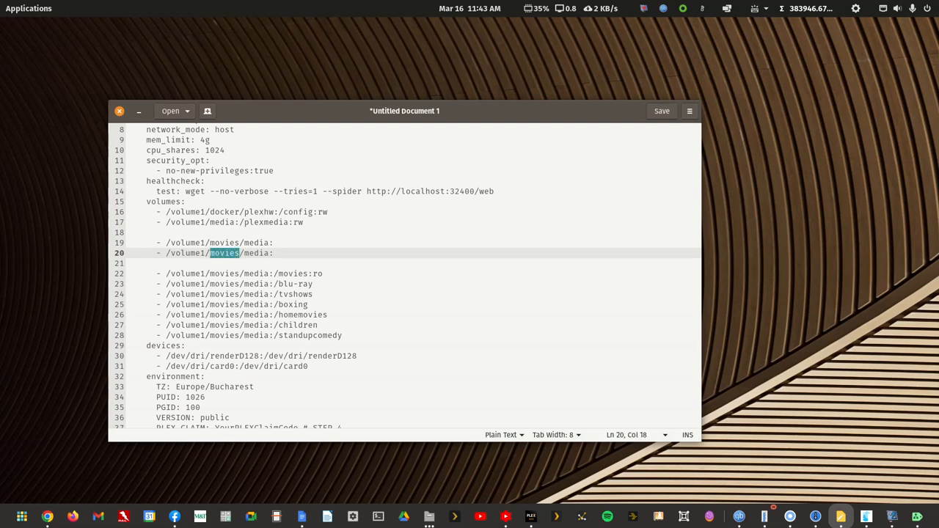
pyautogui.write('tv')
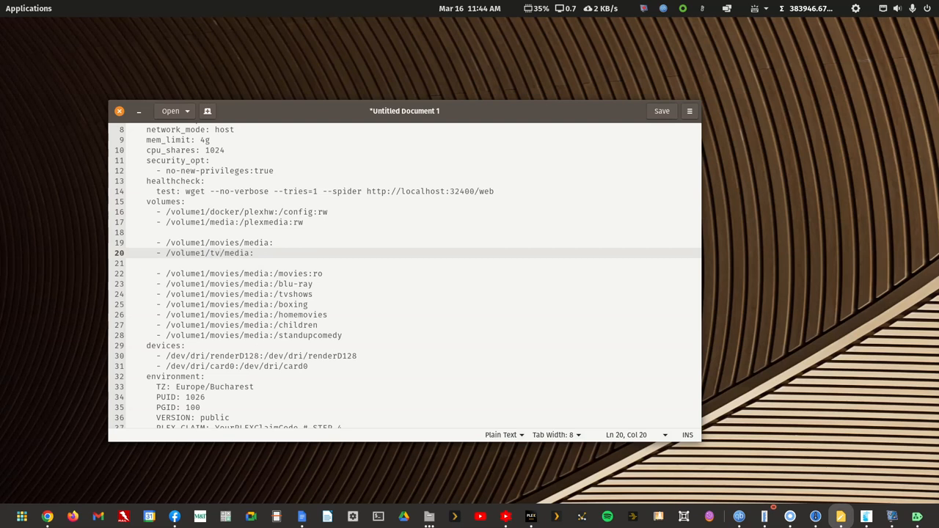
# Compare the host paths of the two partial mappings for the movies and tv folders.
pyautogui.press('Up')
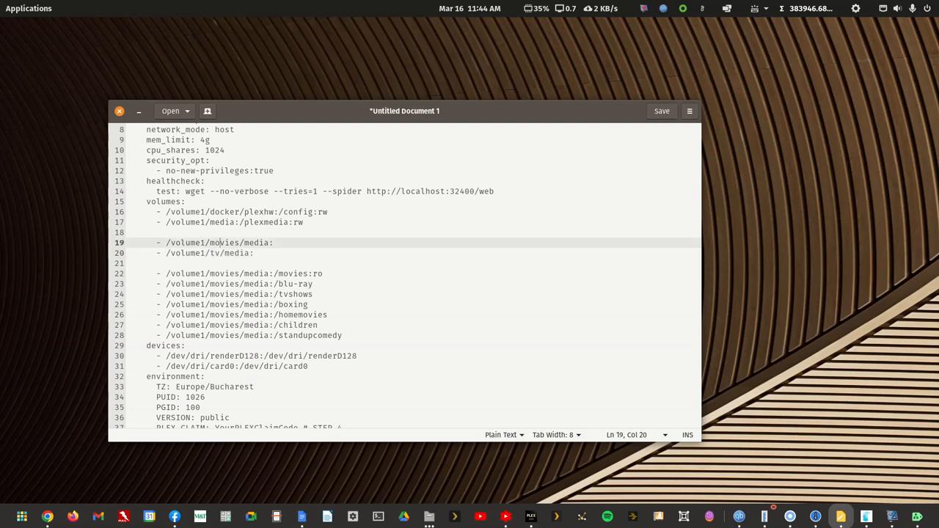
pyautogui.press('Right')
pyautogui.press('Right')
pyautogui.press('Right')
pyautogui.press('Right')
pyautogui.press('Right')
pyautogui.press('Down')
pyautogui.press('Left')
pyautogui.press('Left')
pyautogui.press('Left')
pyautogui.press('Left')
pyautogui.press('Left')
pyautogui.press('Left')
pyautogui.press('Left')
pyautogui.press('Left')
pyautogui.press('Left')
pyautogui.press('Left')
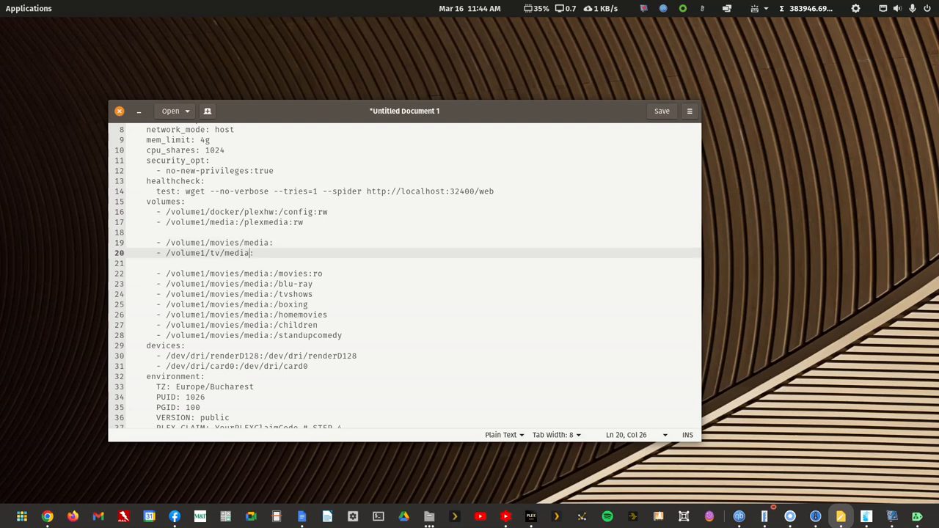
pyautogui.press('Right')
pyautogui.press('Right')
pyautogui.press('Right')
pyautogui.press('Right')
pyautogui.press('Right')
pyautogui.press('Right')
pyautogui.press('Right')
pyautogui.press('Right')
pyautogui.press('Right')
# Switch to the maximized Files window, review the shared folders on syno1520.local, and open the mediapd share.
pyautogui.hotkey('alt', 'Tab')
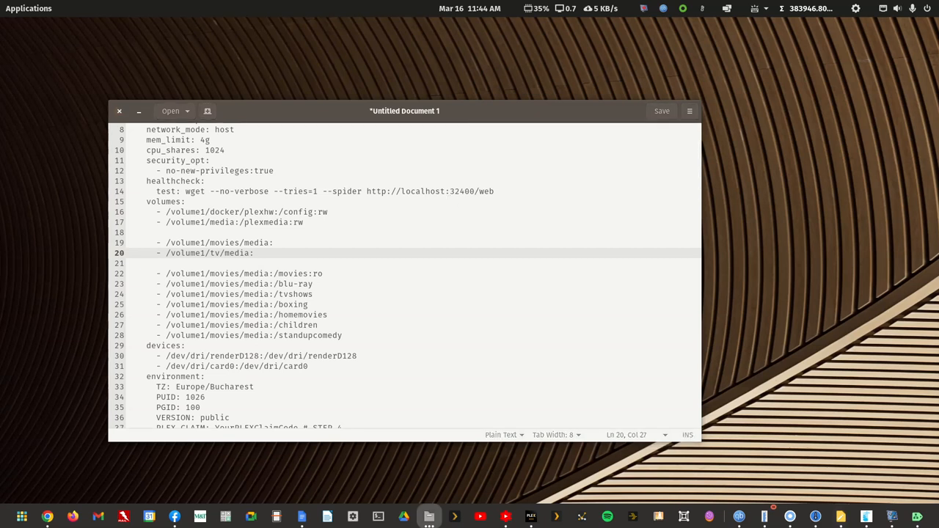
pyautogui.moveTo(938, 193); pyautogui.dragTo(705, 140)
pyautogui.doubleClick(705, 140)
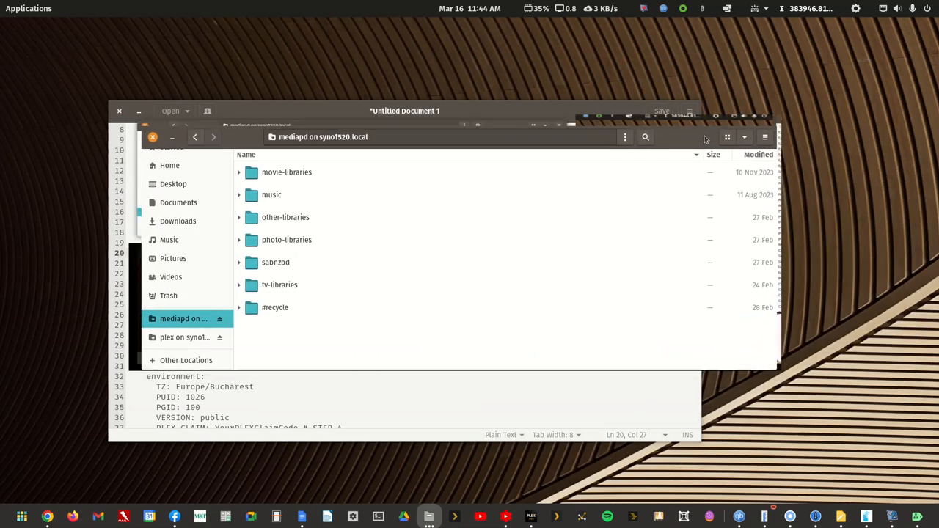
pyautogui.click(57, 30)
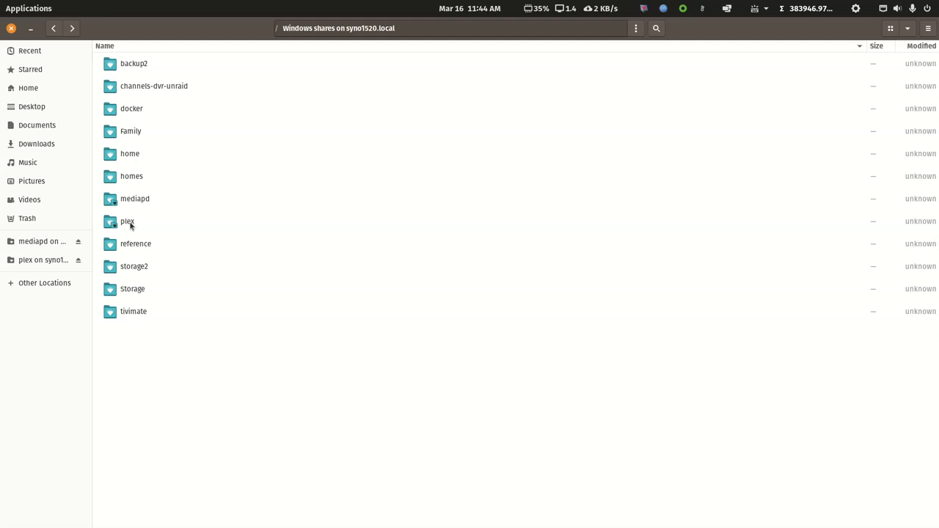
pyautogui.doubleClick(137, 200)
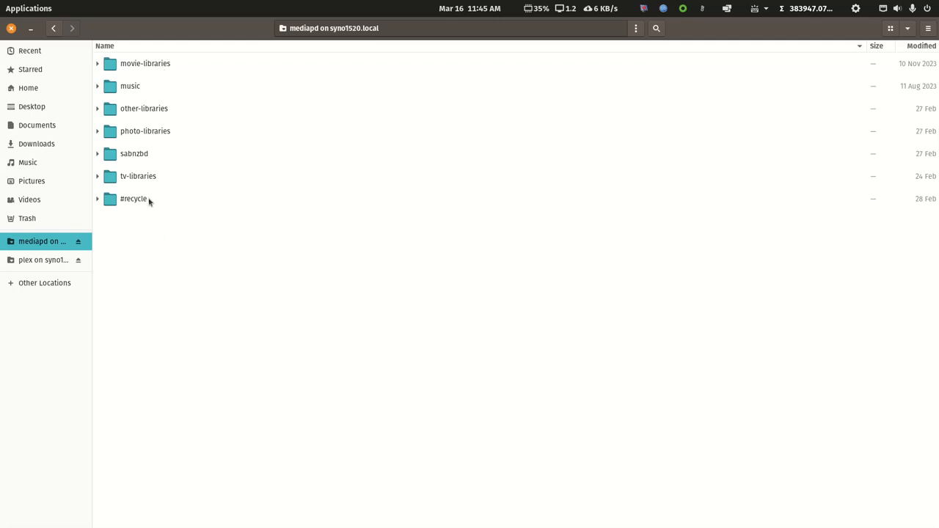
pyautogui.click(54, 28)
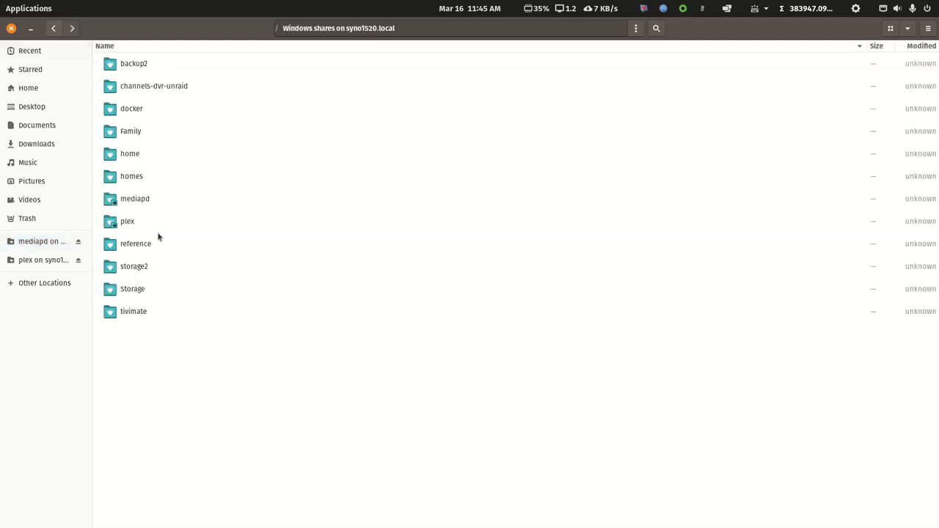
pyautogui.doubleClick(141, 202)
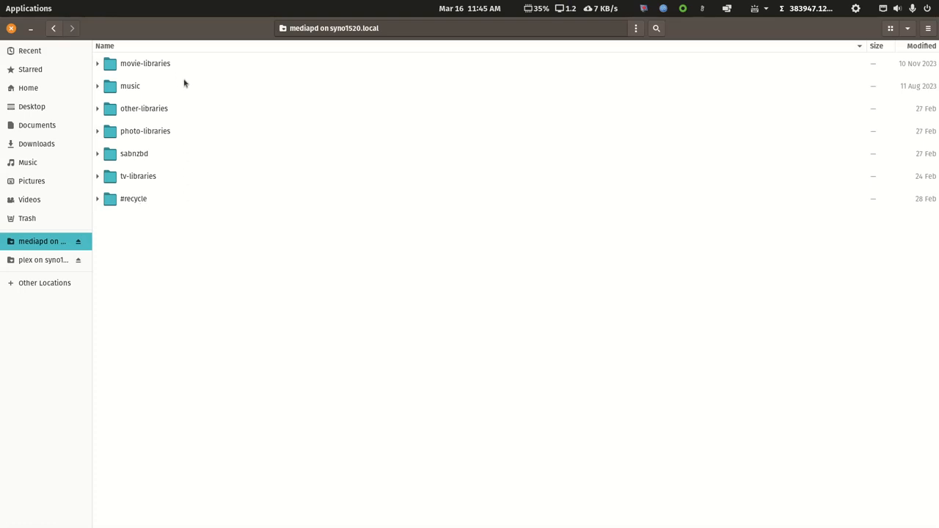
# Highlight the movie-libraries, music, other-libraries, photo-libraries and tv-libraries folders together, and the sabnzbd folder separately.
pyautogui.press('Down')
pyautogui.keyDown('ctrl'); pyautogui.click(156, 110); pyautogui.keyUp('ctrl')
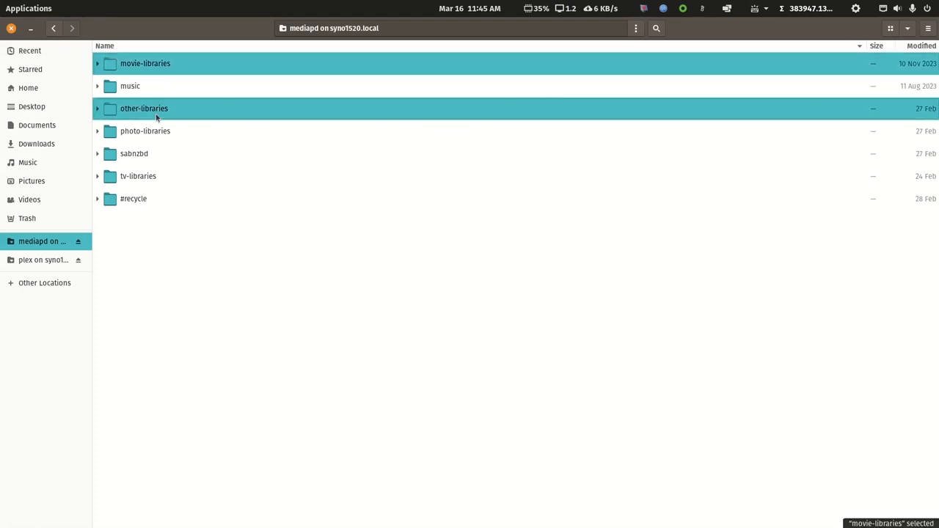
pyautogui.keyDown('ctrl'); pyautogui.click(156, 132); pyautogui.keyUp('ctrl')
pyautogui.keyDown('ctrl'); pyautogui.click(138, 179); pyautogui.keyUp('ctrl')
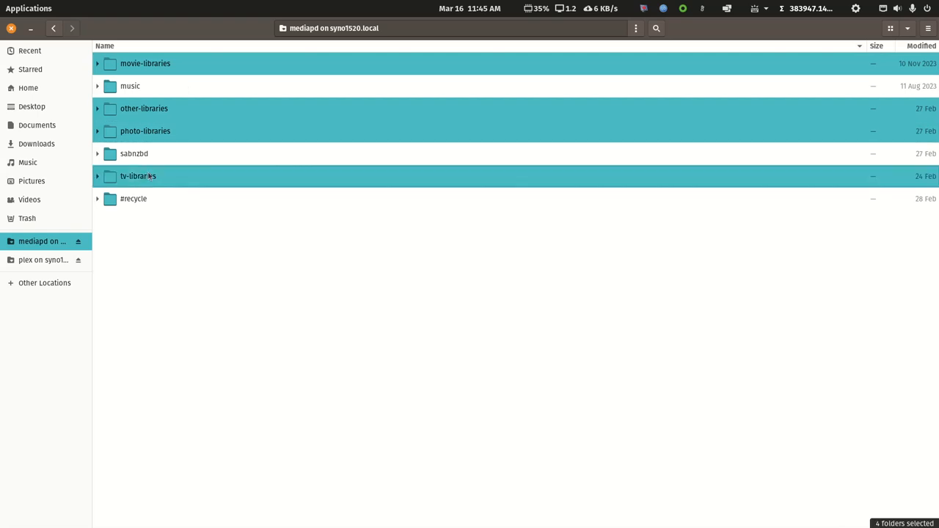
pyautogui.keyDown('ctrl'); pyautogui.click(141, 91); pyautogui.keyUp('ctrl')
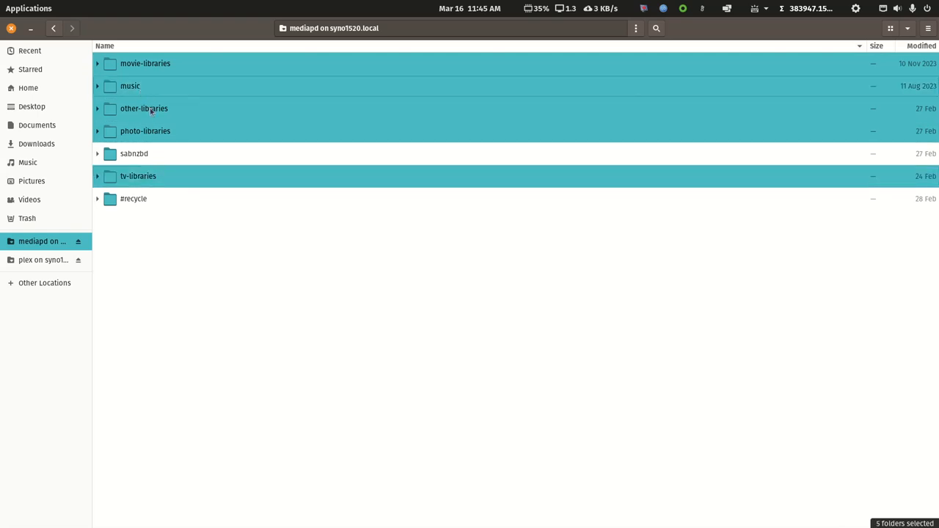
pyautogui.click(142, 158)
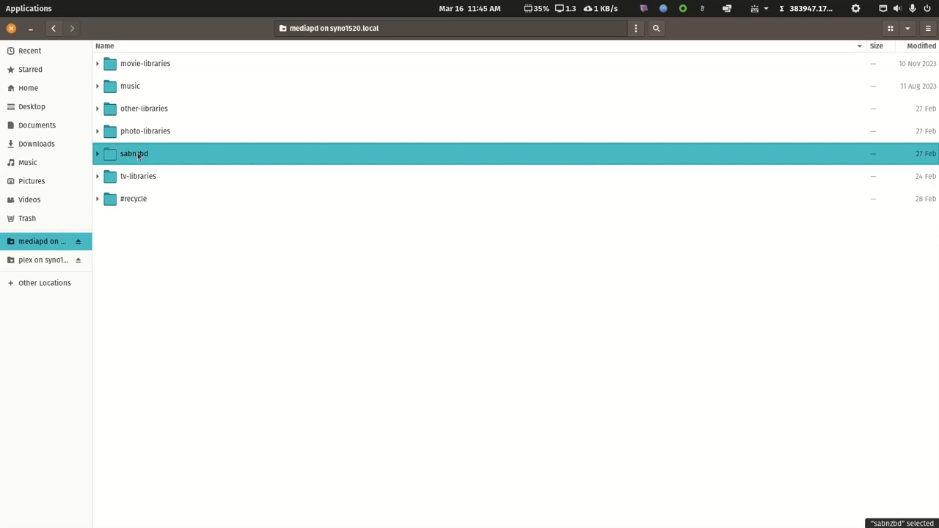
# Examine the subfolders of movie-libraries and the contents of movie-main, and return to the mediapd share.
pyautogui.click(153, 68)
pyautogui.doubleClick(154, 71)
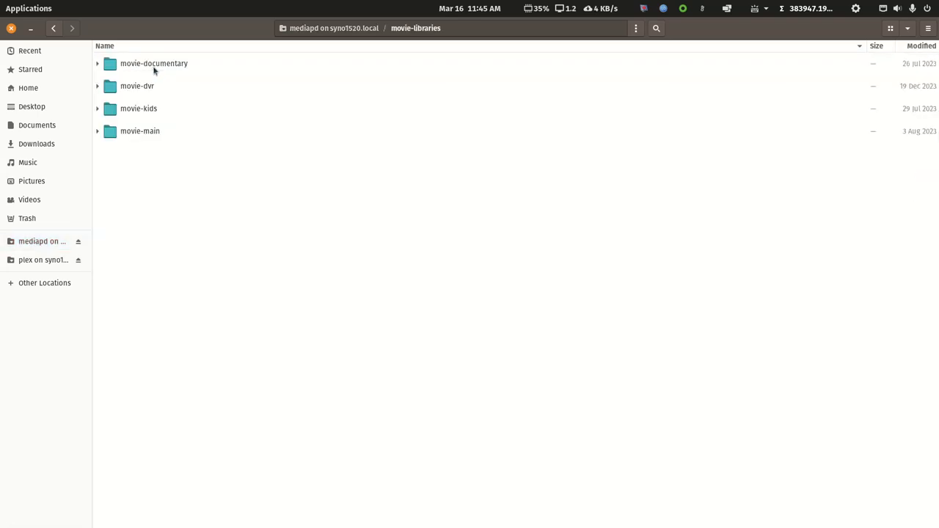
pyautogui.doubleClick(148, 131)
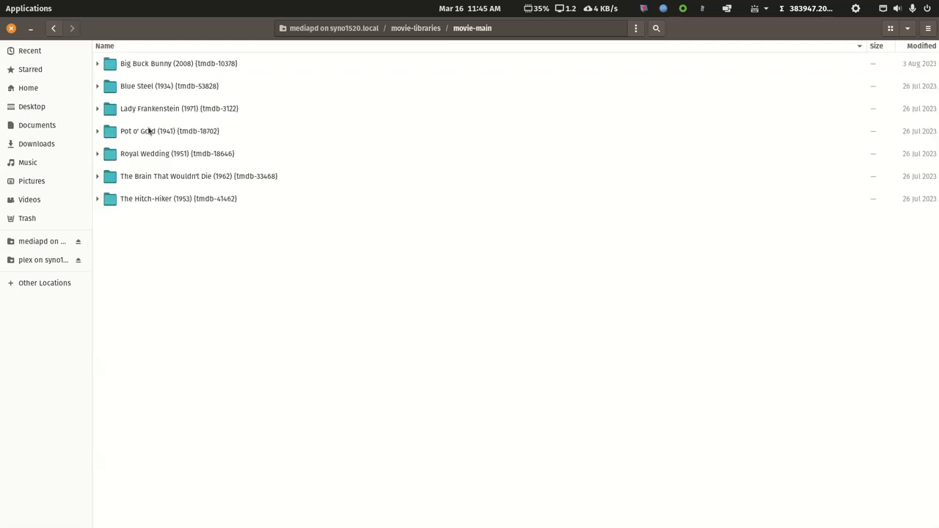
pyautogui.click(58, 32)
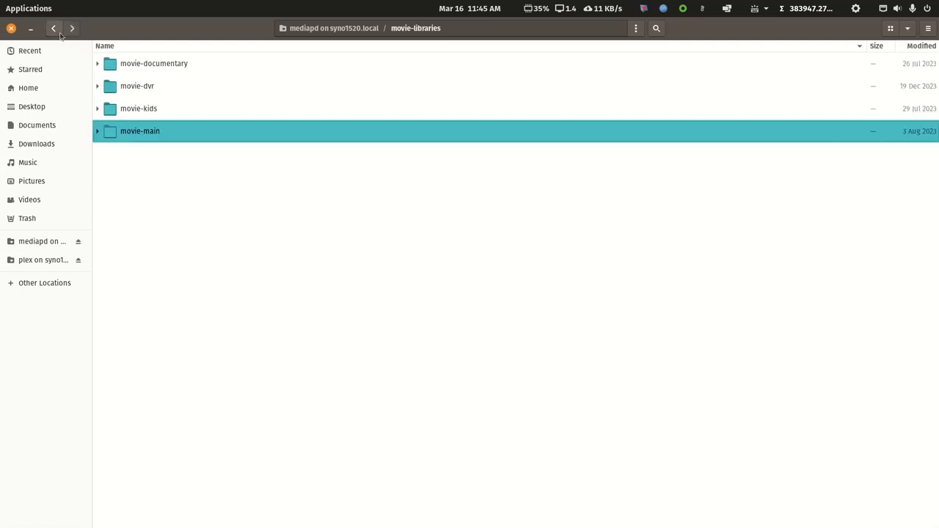
pyautogui.click(60, 34)
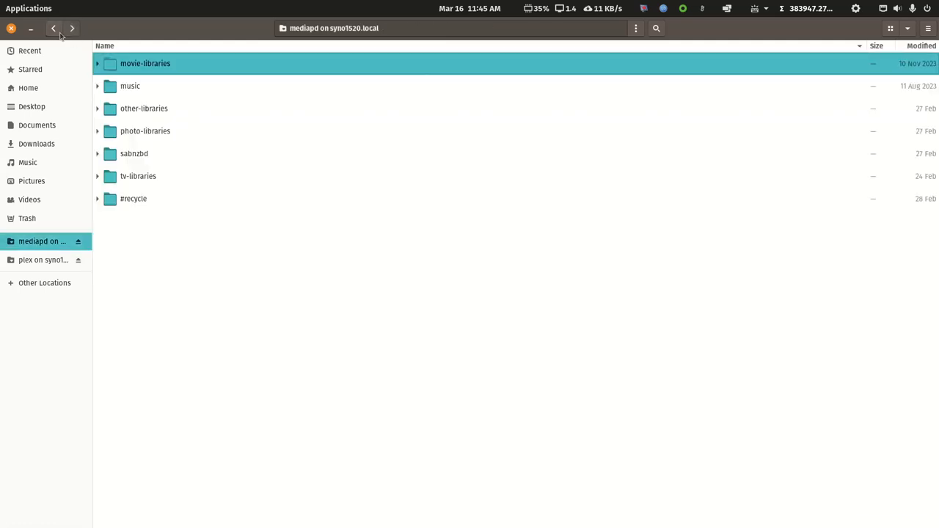
# Look inside the tv-libraries and photo-libraries folders of the mediapd share.
pyautogui.doubleClick(139, 180)
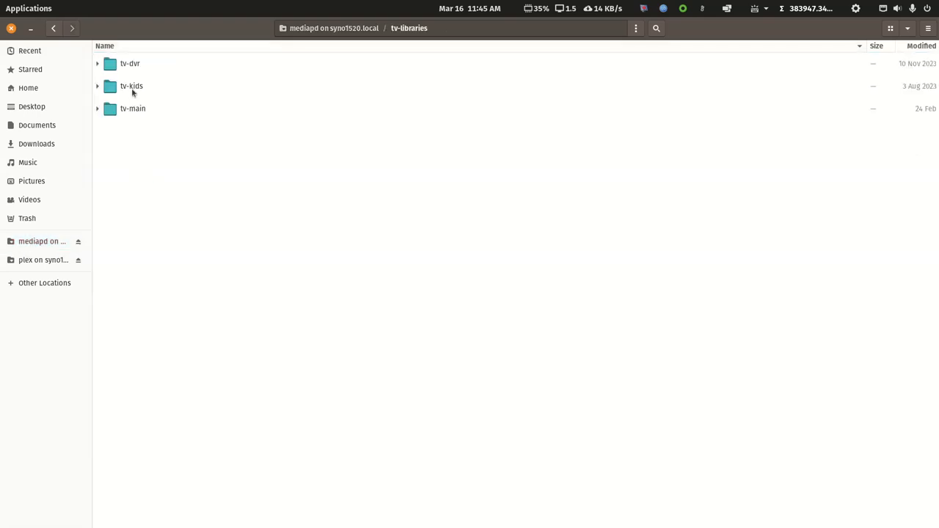
pyautogui.click(53, 31)
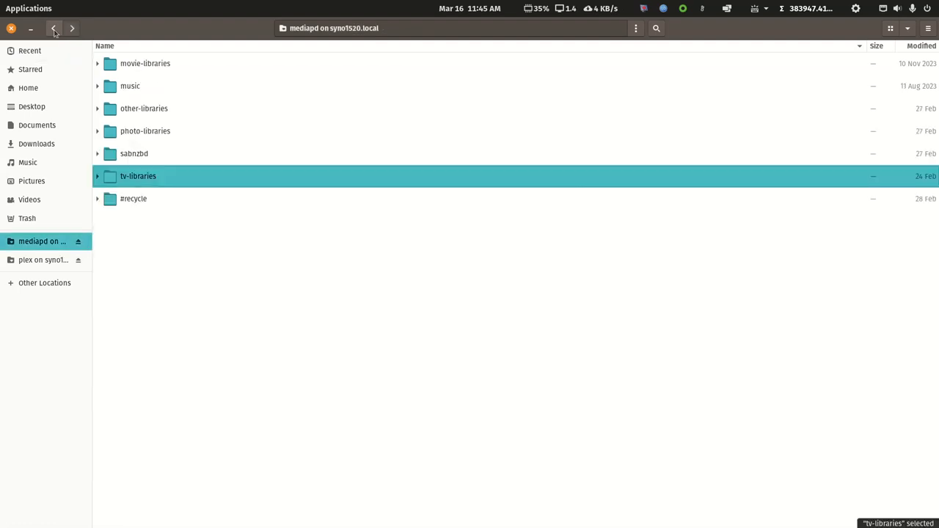
pyautogui.doubleClick(158, 134)
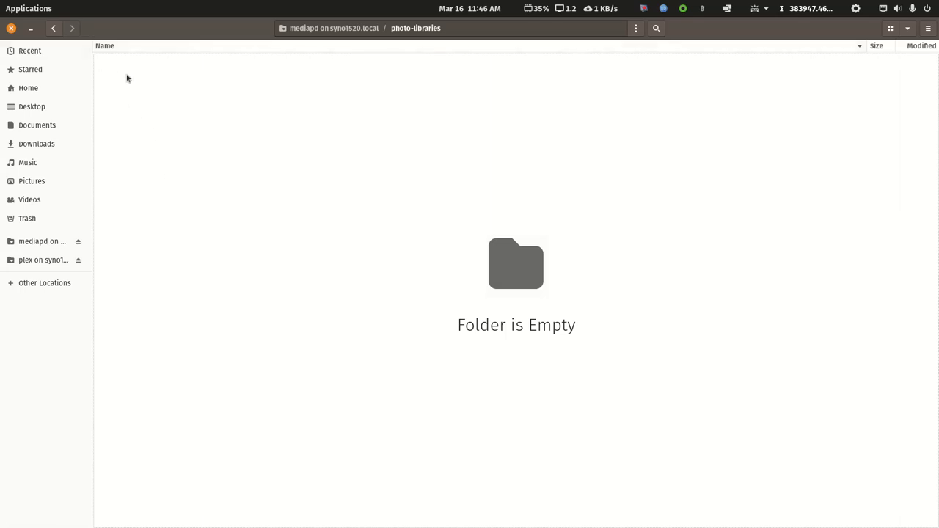
pyautogui.click(58, 36)
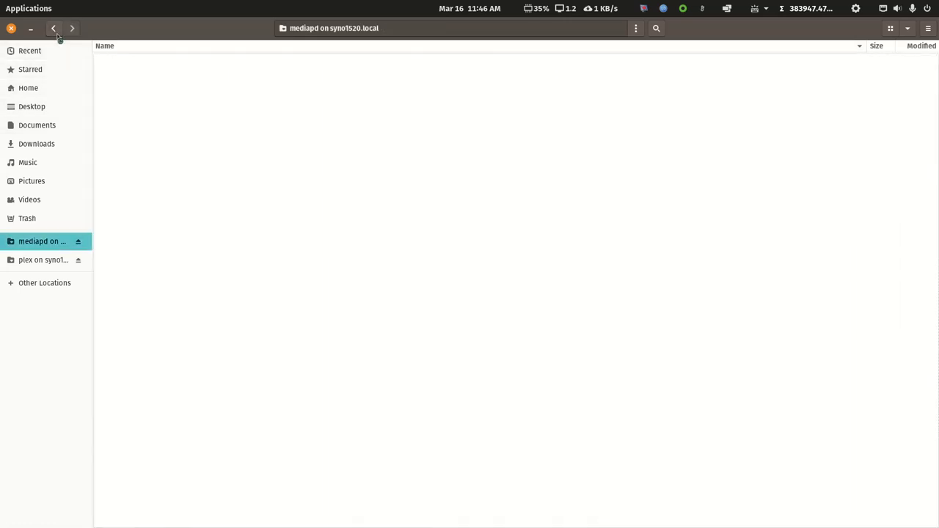
# Look inside the music folder and its music-main subfolder, and return to the mediapd share.
pyautogui.click(133, 87)
pyautogui.doubleClick(133, 87)
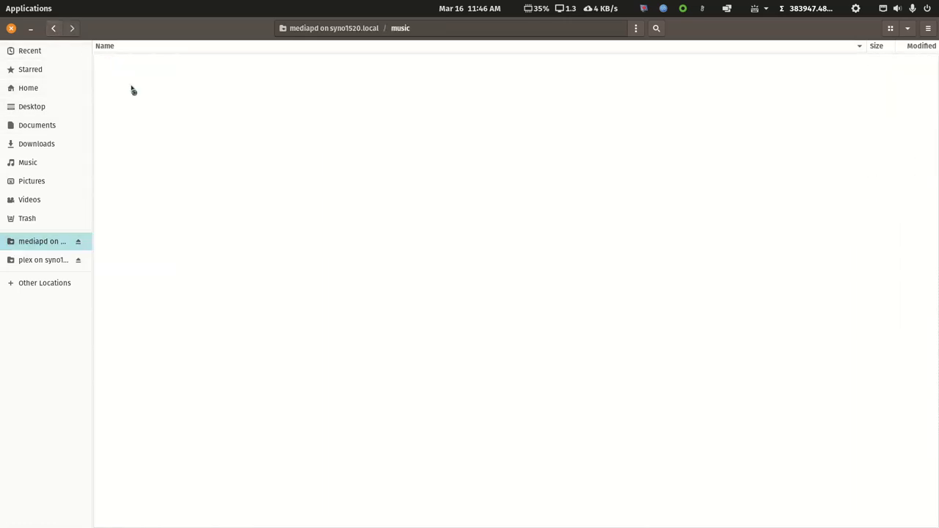
pyautogui.doubleClick(136, 64)
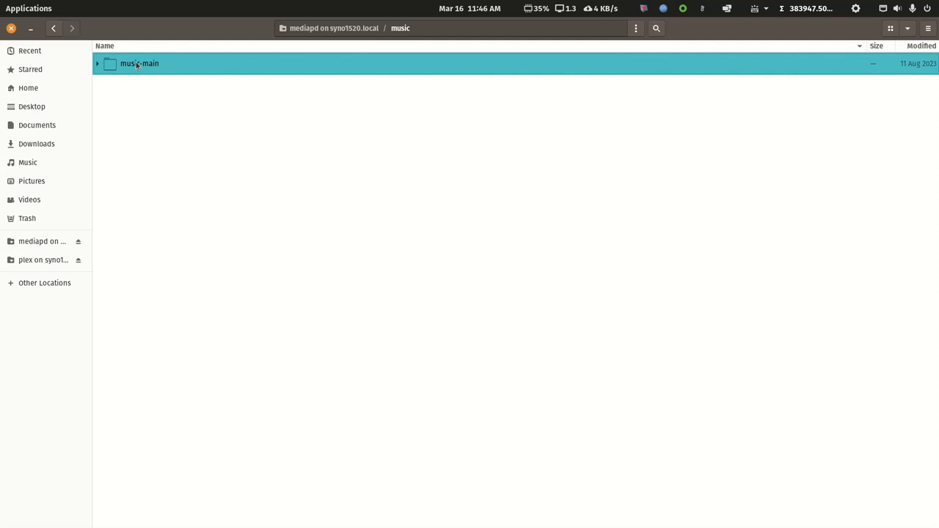
pyautogui.click(54, 30)
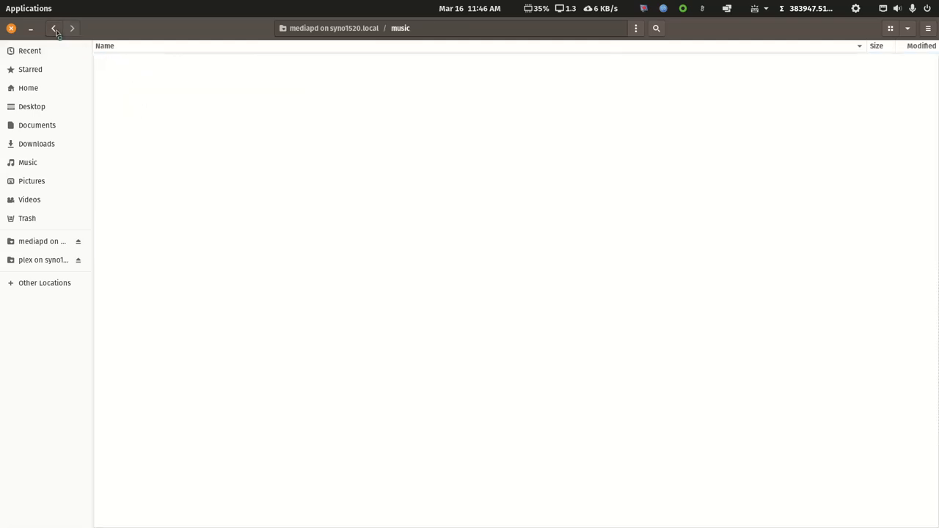
pyautogui.click(54, 29)
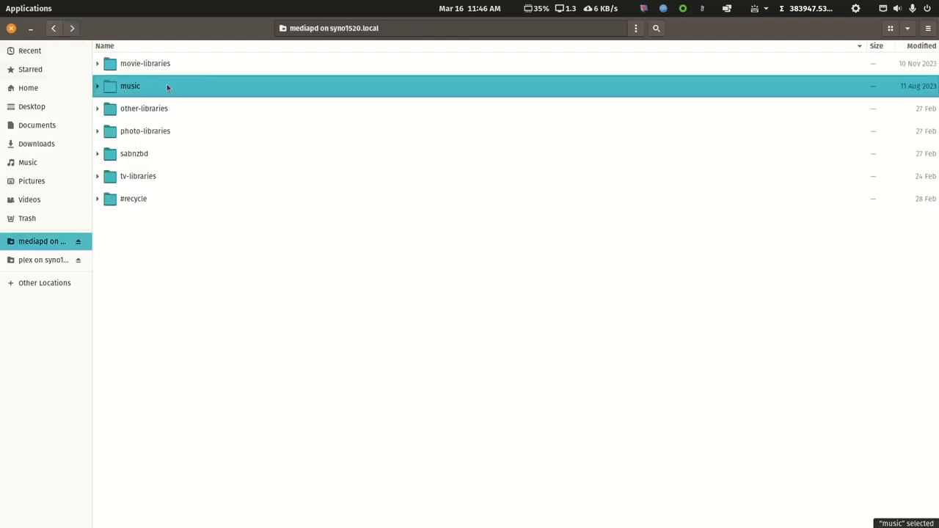
# Review the movie-libraries subfolders again and go back to the top level of the mediapd share.
pyautogui.doubleClick(154, 64)
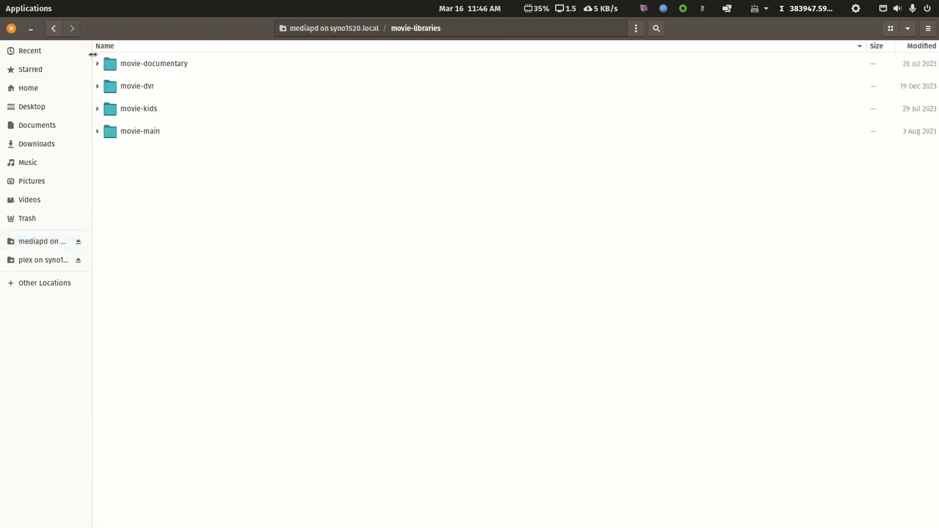
pyautogui.click(54, 30)
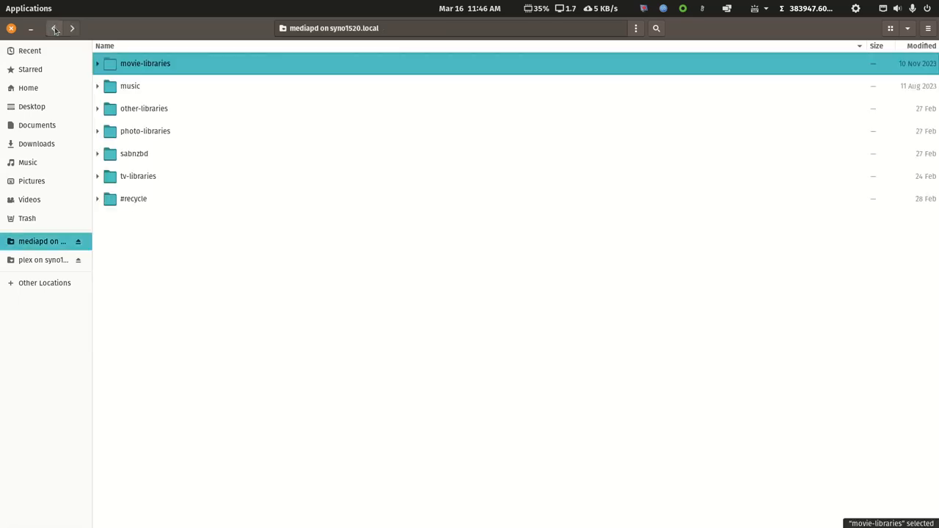
pyautogui.click(54, 29)
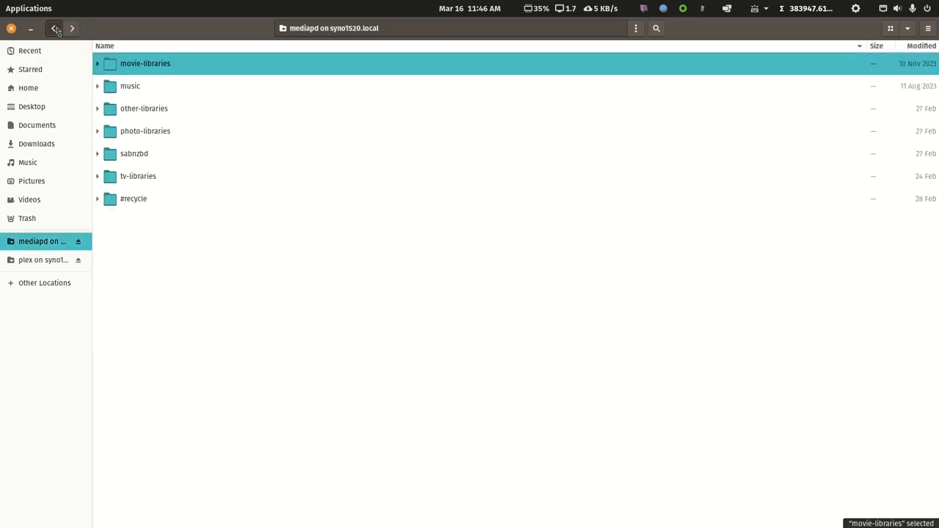
pyautogui.click(71, 31)
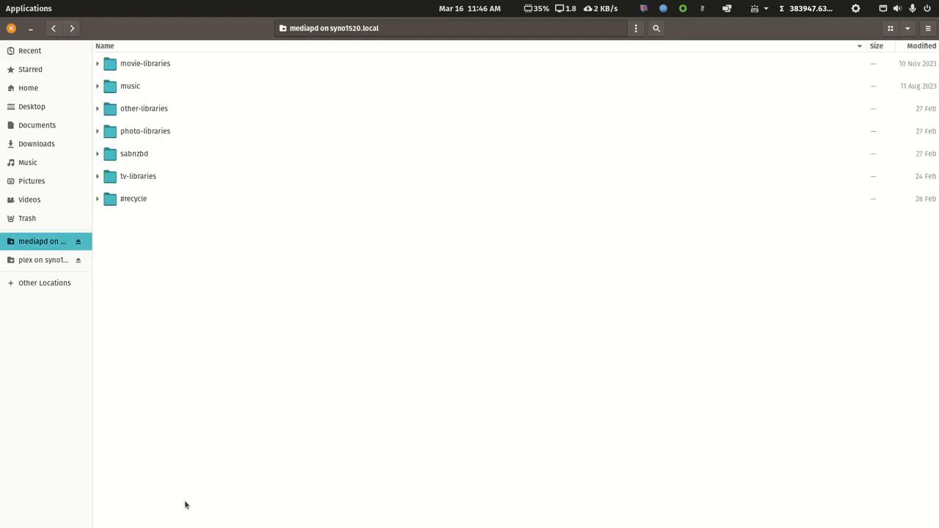
# Go back to the syno1520.local share list and move the file manager aside to uncover the compose document.
pyautogui.click(53, 30)
pyautogui.doubleClick(214, 30)
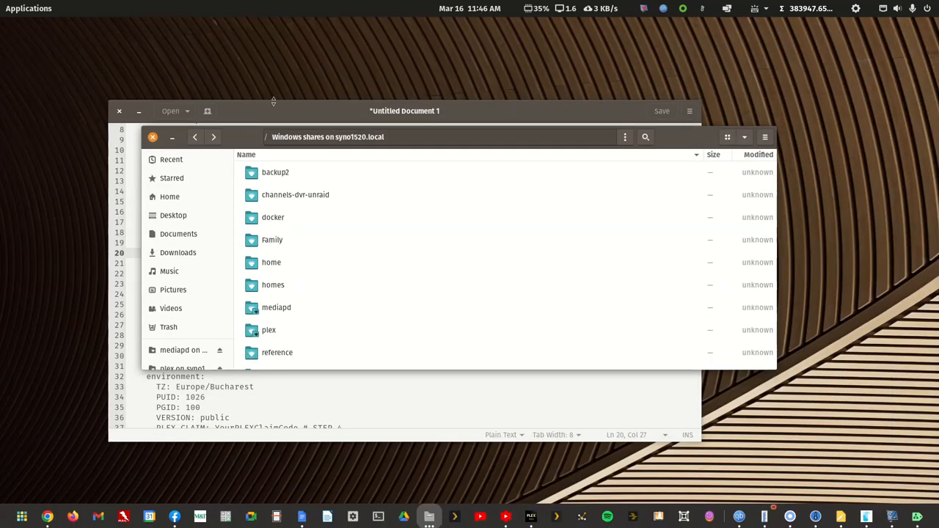
pyautogui.moveTo(694, 138); pyautogui.dragTo(938, 138)
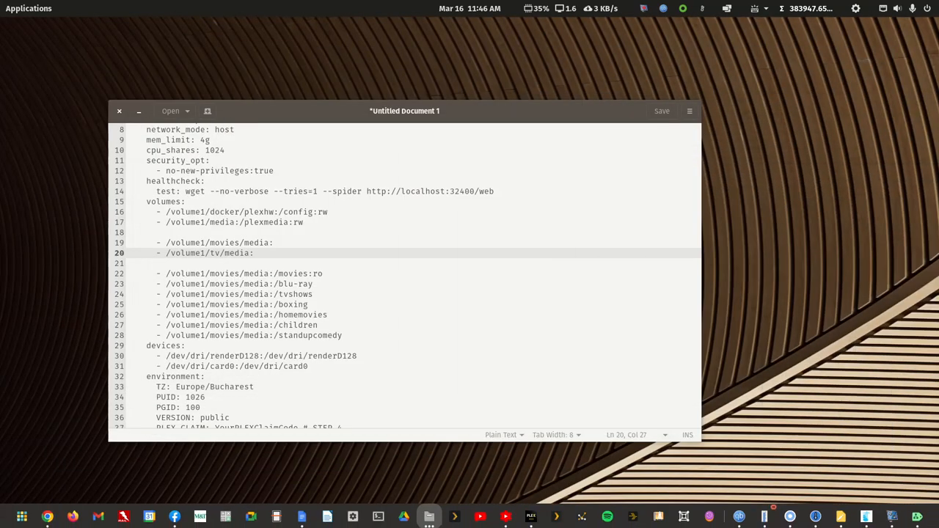
# Highlight the host path /volume1/mediapd in the volumes section of the compose example headed MINE.
pyautogui.scroll(-2, 608, 319)
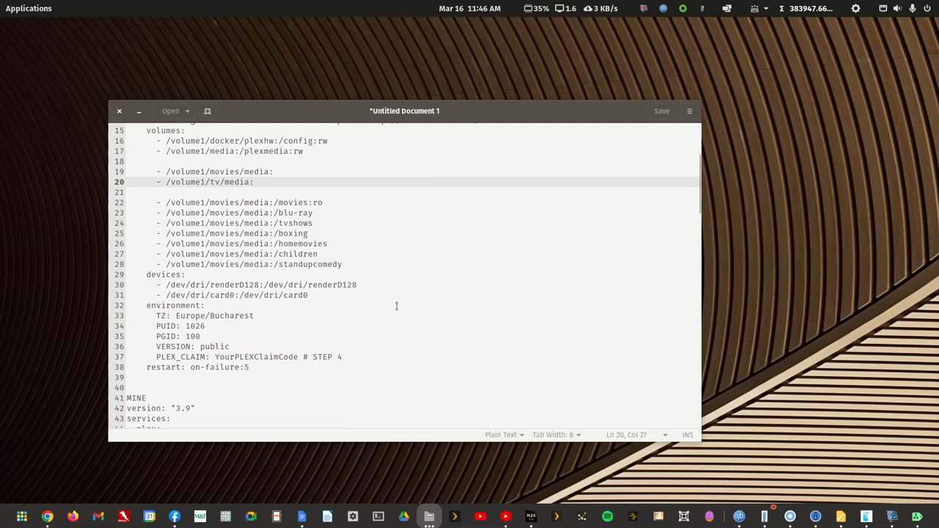
pyautogui.scroll(5, 396, 306)
pyautogui.scroll(-10, 396, 305)
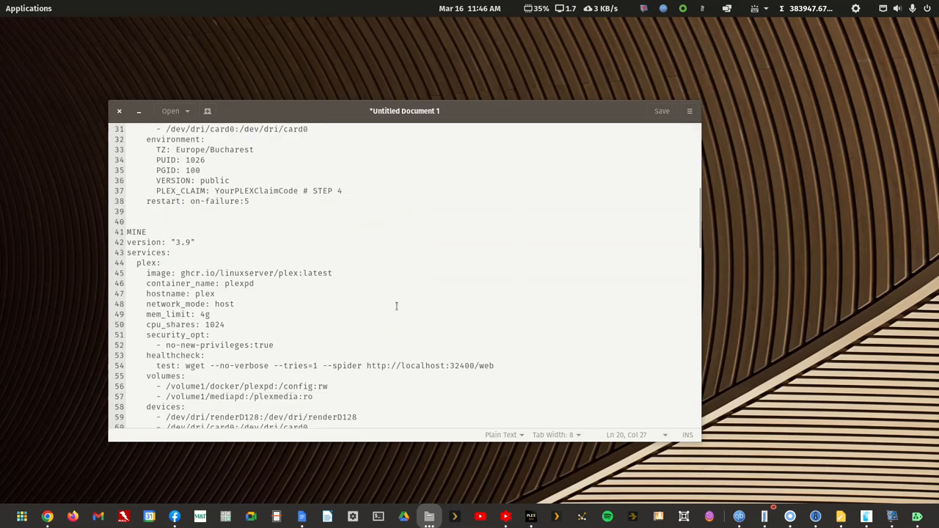
pyautogui.scroll(-1, 396, 306)
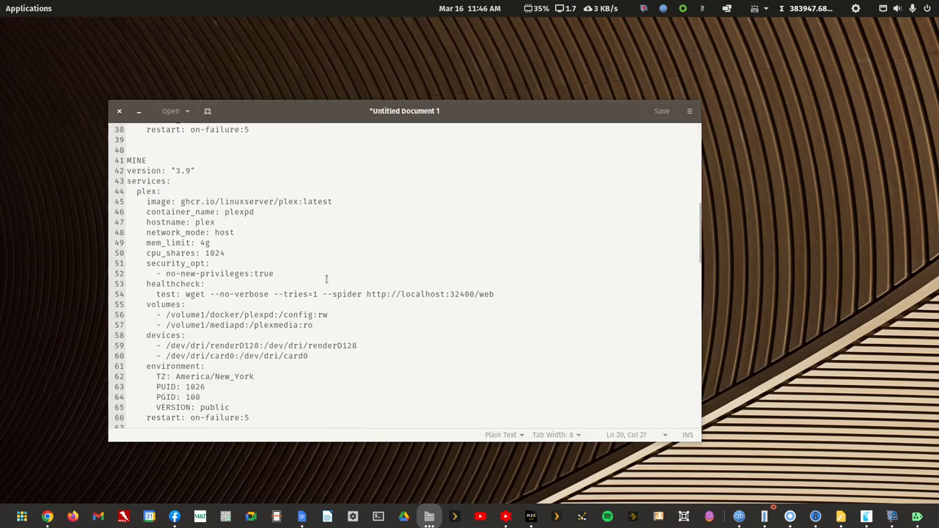
pyautogui.scroll(-1, 327, 279)
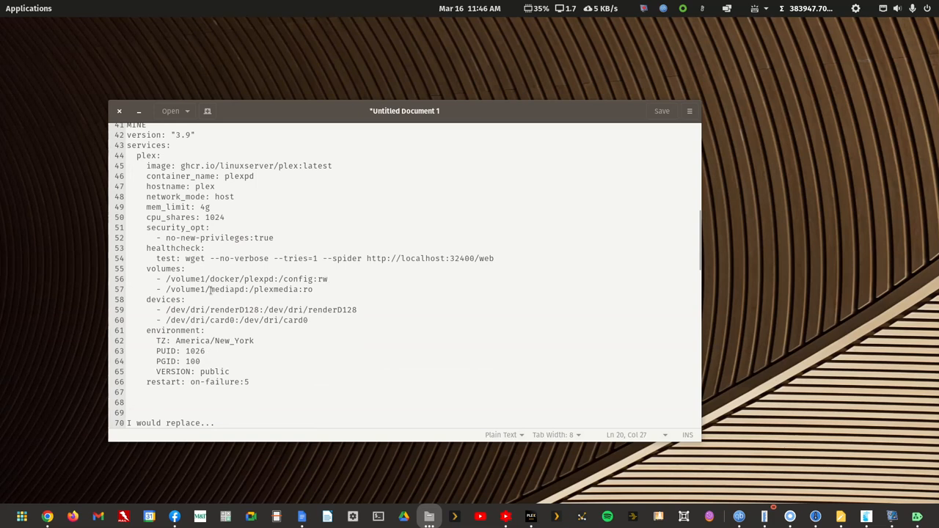
pyautogui.moveTo(154, 289); pyautogui.dragTo(244, 289)
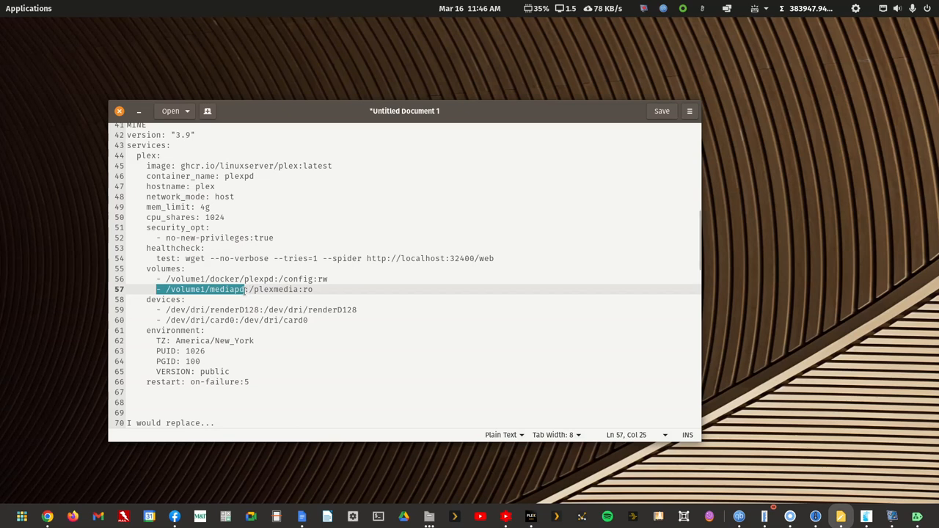
pyautogui.click(245, 289)
# Insert lookhere into the container alias of the mediapd volume so that it reads plexlookheremedia.
pyautogui.moveTo(253, 289); pyautogui.dragTo(300, 292)
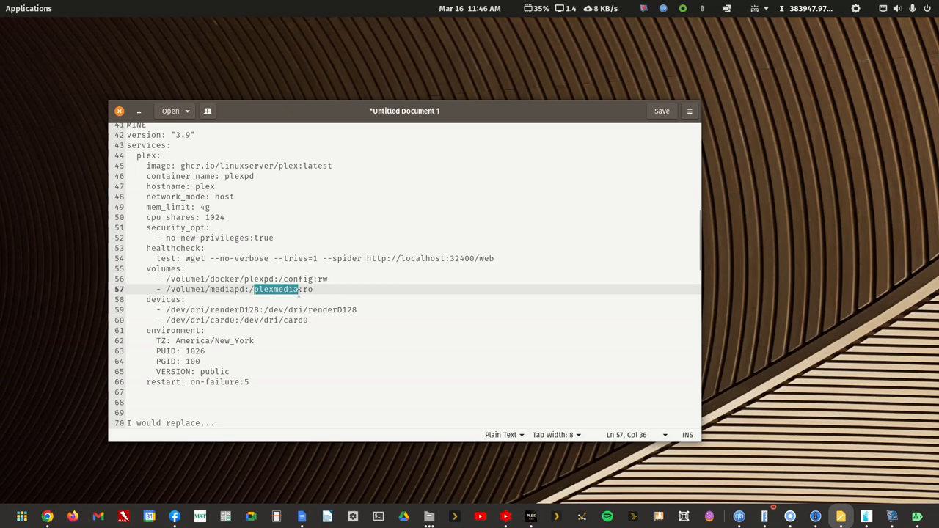
pyautogui.click(274, 289)
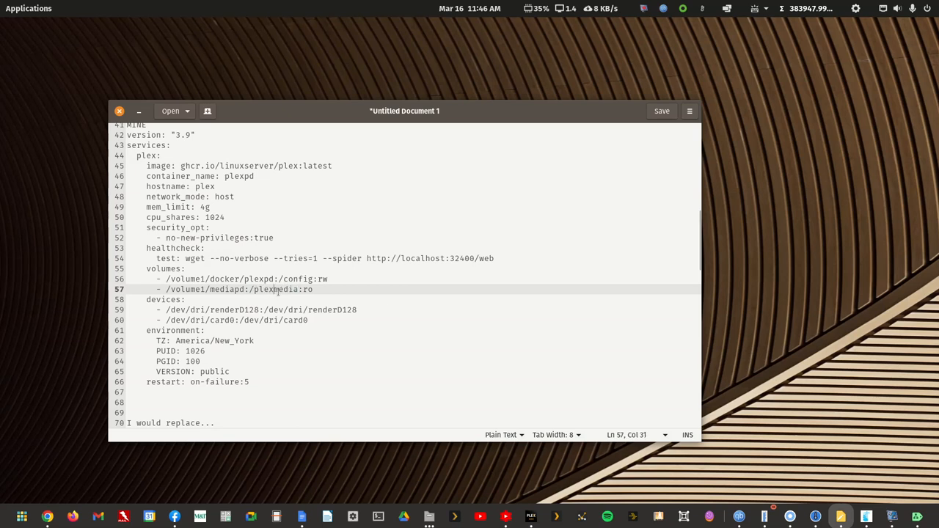
pyautogui.write('lookhe')
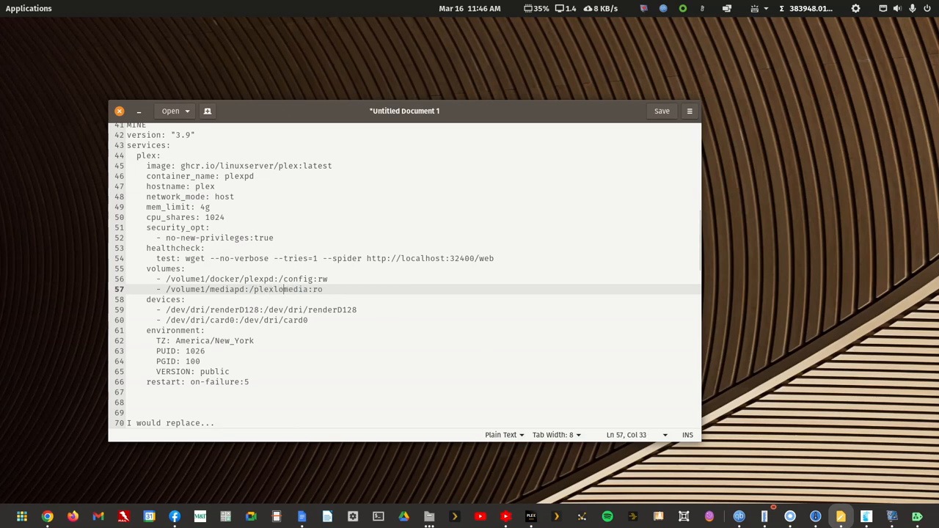
pyautogui.write('re')
# Highlight the movielib folder name in the volumes example that defines five separate media paths.
pyautogui.scroll(-6, 327, 276)
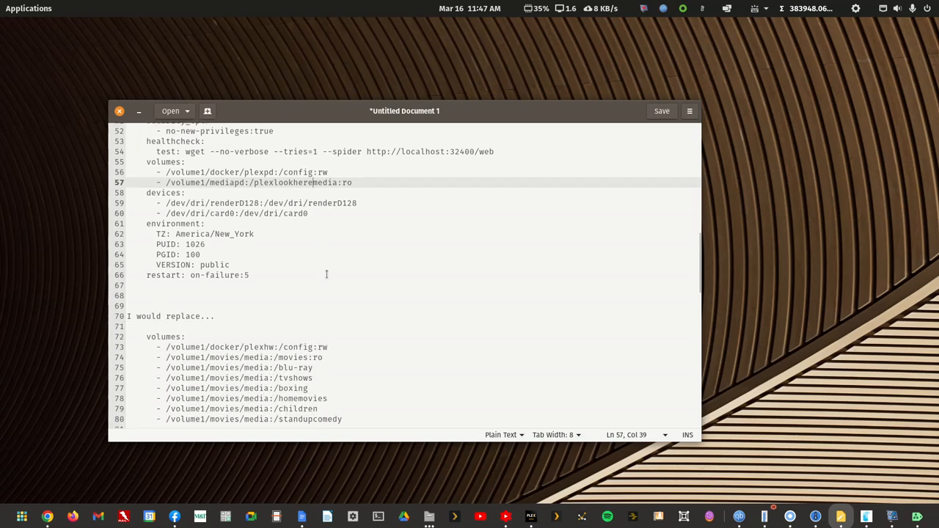
pyautogui.scroll(-8, 323, 276)
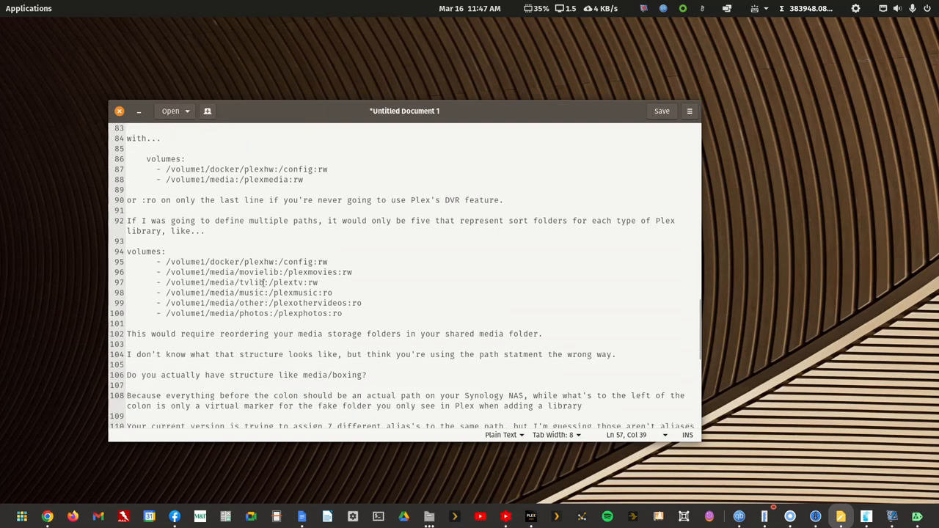
pyautogui.moveTo(237, 272); pyautogui.dragTo(278, 272)
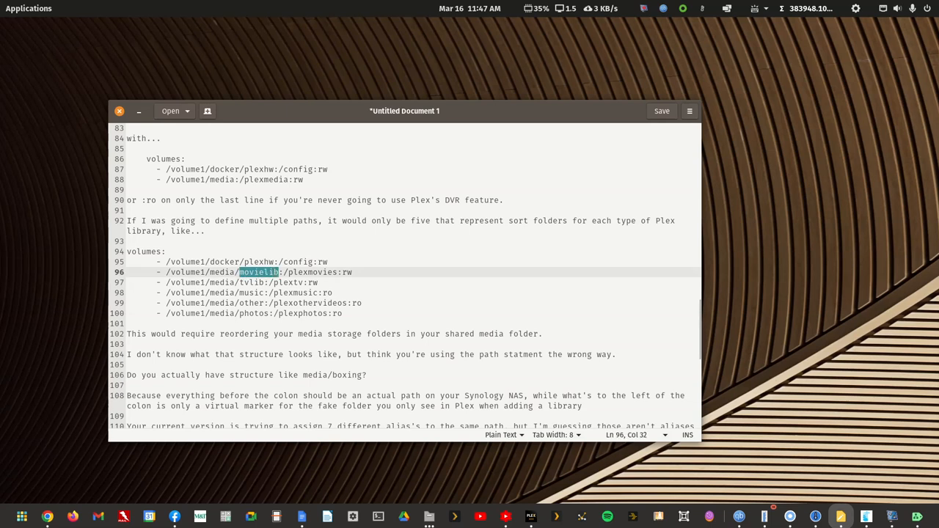
pyautogui.hotkey('alt', 'Tab')
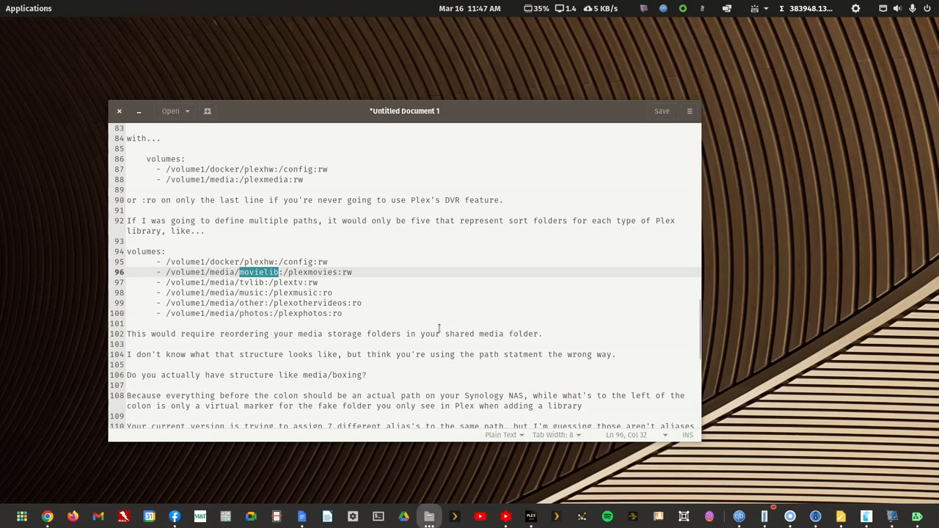
# Extend the photos folder name in the multi-path volumes example to photos-libraries.
pyautogui.click(269, 314)
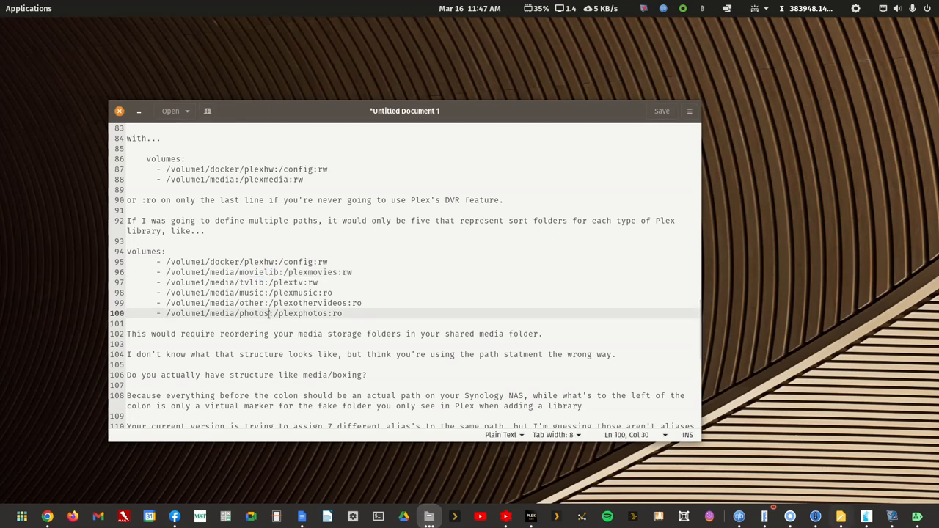
pyautogui.write('-libra')
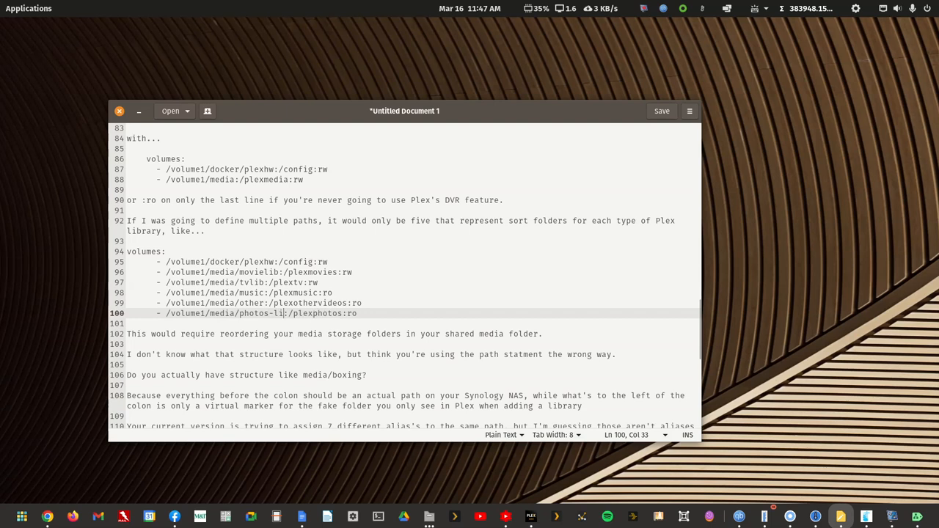
pyautogui.write('ries')
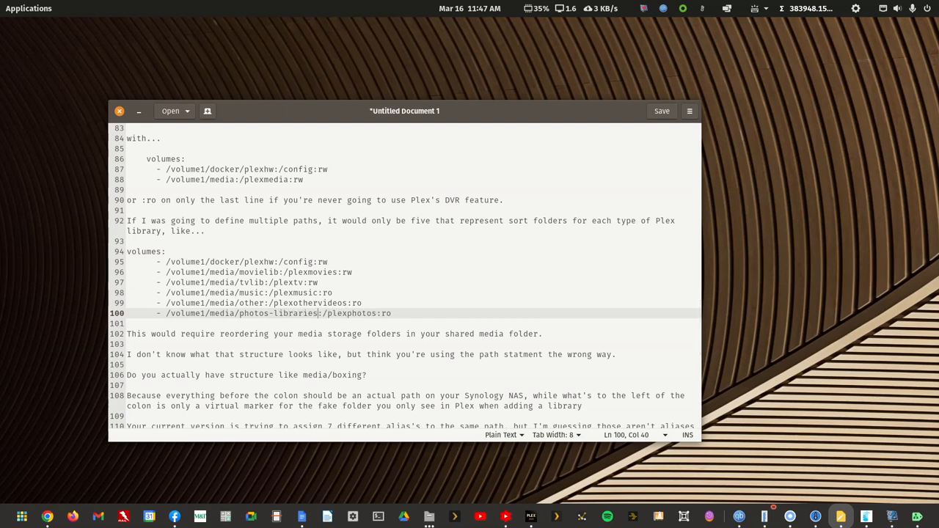
# Copy the -libraries suffix from the photos path and append it to the other folder name in the line above.
pyautogui.press('Up')
pyautogui.press('Left')
pyautogui.press('Left')
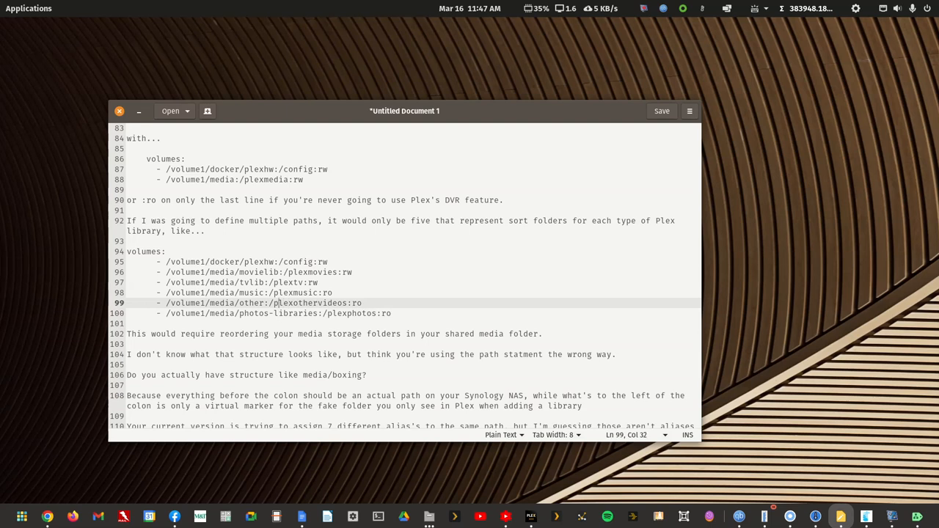
pyautogui.press('Down')
pyautogui.press('Left')
pyautogui.press('Left')
pyautogui.hotkey('shift', 'Right')
pyautogui.hotkey('shift', 'Right')
pyautogui.hotkey('shift', 'Right')
pyautogui.hotkey('shift', 'Right')
pyautogui.hotkey('shift', 'Right')
pyautogui.hotkey('shift', 'Right')
pyautogui.hotkey('shift', 'Right')
pyautogui.hotkey('shift', 'Right')
pyautogui.hotkey('shift', 'Right')
pyautogui.hotkey('shift', 'Right')
pyautogui.hotkey('ctrl', 'c')
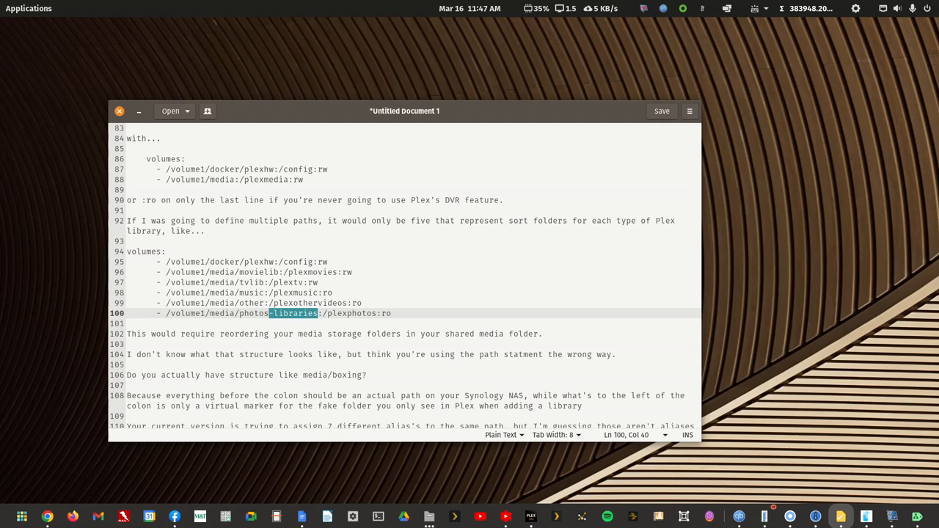
pyautogui.press('Up')
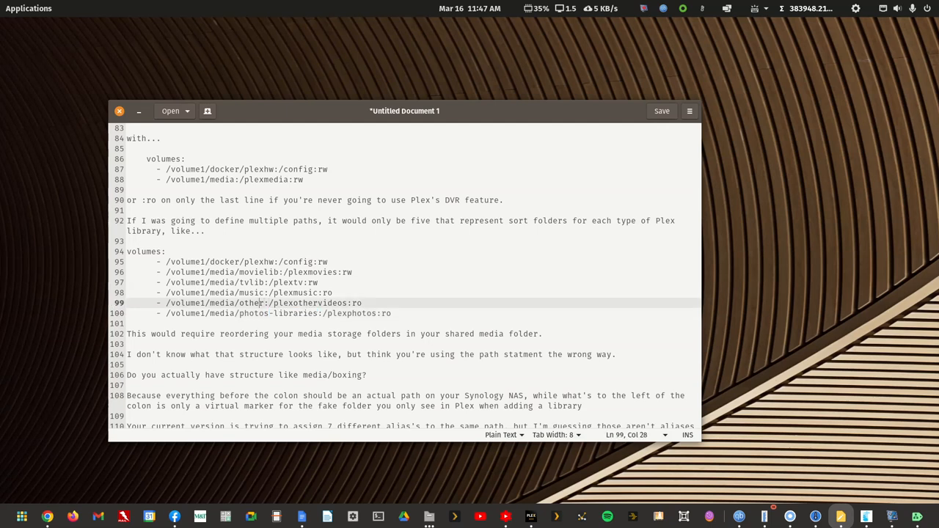
pyautogui.hotkey('ctrl', 'v')
# Replace lib in the tvlib folder name with the copied suffix so that it reads tv-libraries.
pyautogui.press('Up')
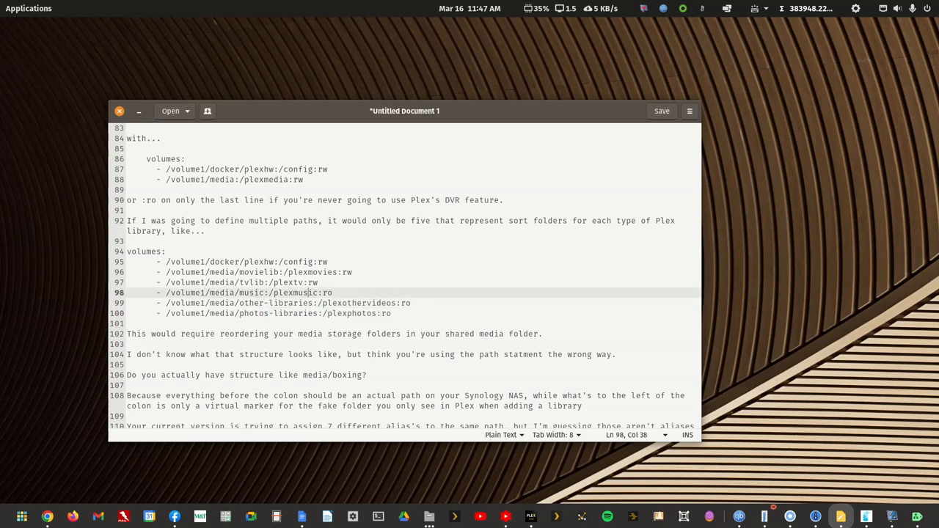
pyautogui.press('Up')
pyautogui.press('Left')
pyautogui.press('Left')
pyautogui.press('Left')
pyautogui.press('Right')
pyautogui.hotkey('shift', 'Left')
pyautogui.hotkey('shift', 'Left')
pyautogui.hotkey('shift', 'Left')
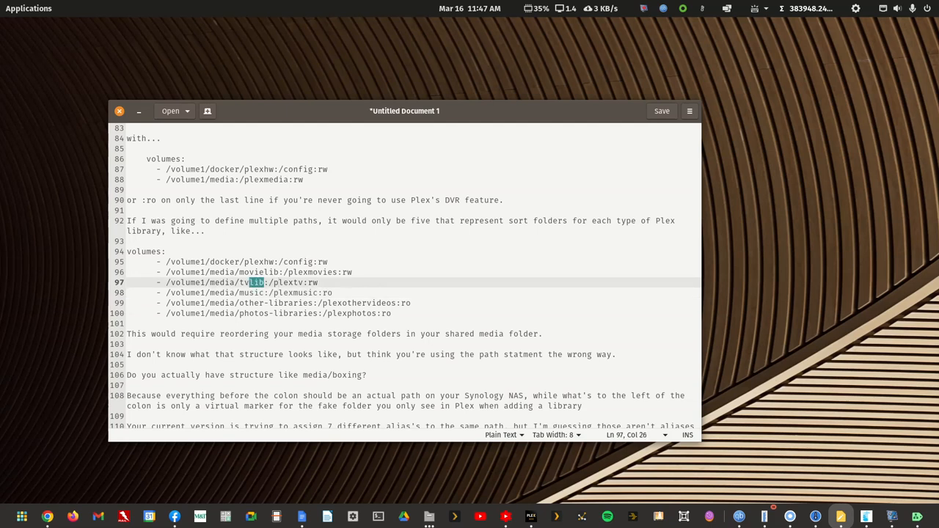
pyautogui.hotkey('ctrl', 'v')
# Replace lib in the movielib folder name with the copied suffix so that it reads movie-libraries.
pyautogui.press('Up')
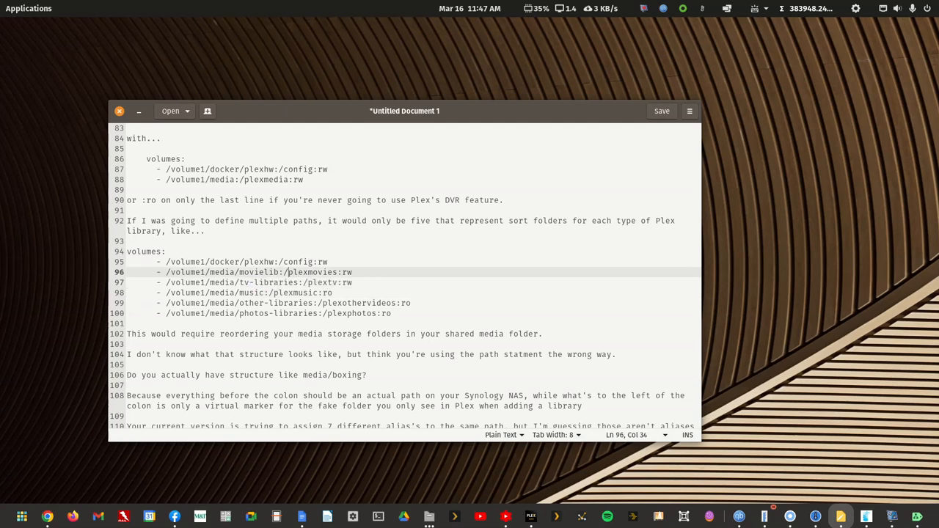
pyautogui.hotkey('shift', 'Left')
pyautogui.hotkey('shift', 'Left')
pyautogui.hotkey('shift', 'Left')
pyautogui.hotkey('ctrl', 'v')
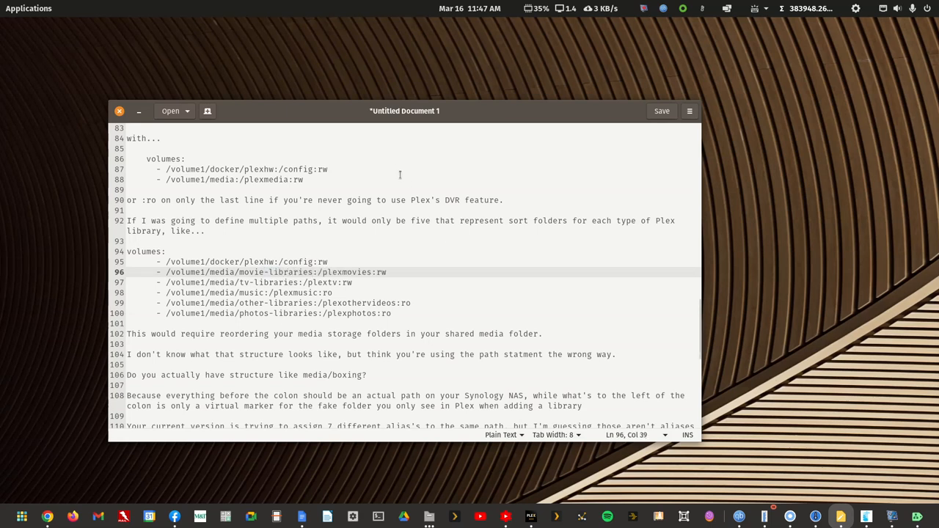
# Arrange the compose document and the file manager window of the mediapd share so both are visible.
pyautogui.moveTo(352, 109); pyautogui.dragTo(291, 16)
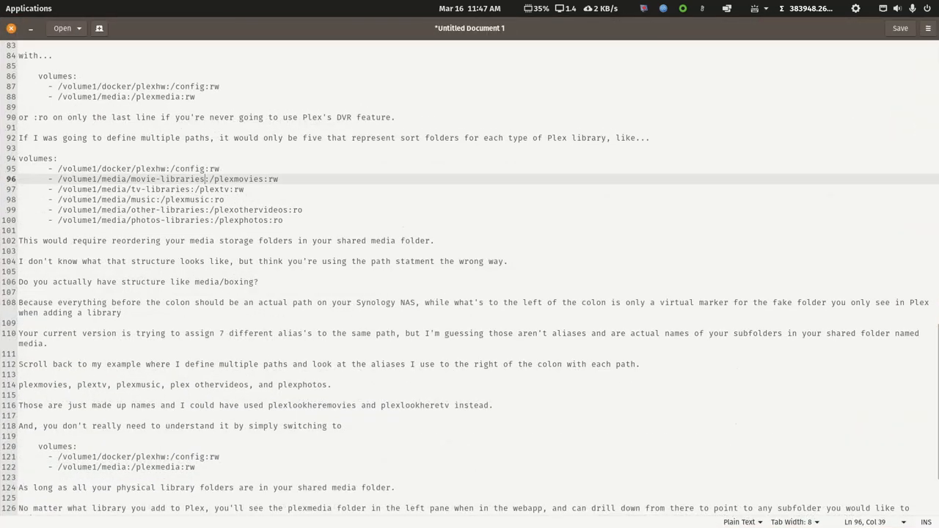
pyautogui.doubleClick(829, 29)
pyautogui.click(429, 516)
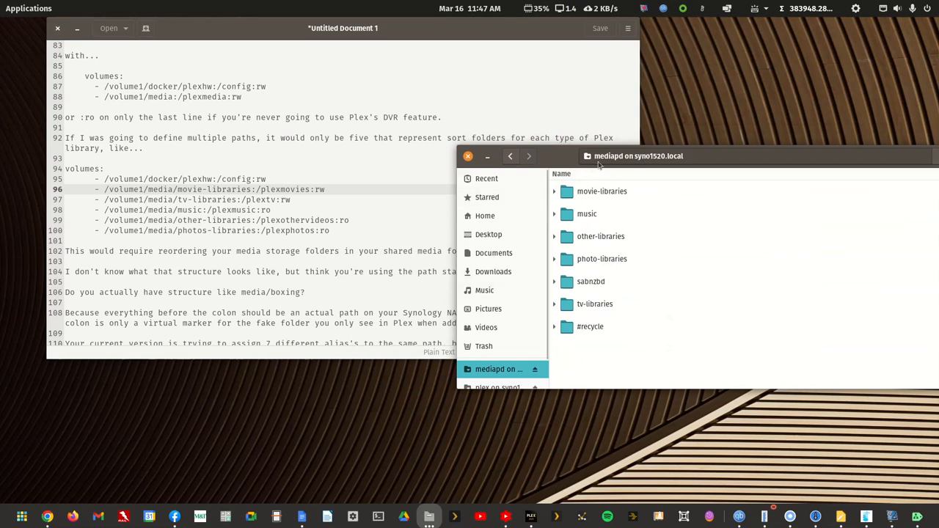
# Change media to mediapd in the host paths of the movie, TV, music, other and photos volume lines.
pyautogui.click(173, 189)
pyautogui.write('pd')
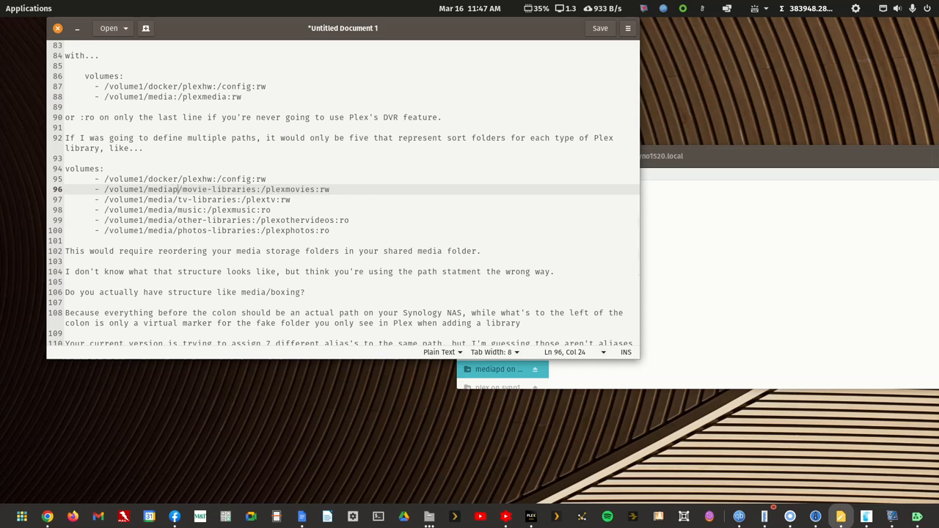
pyautogui.write('d')
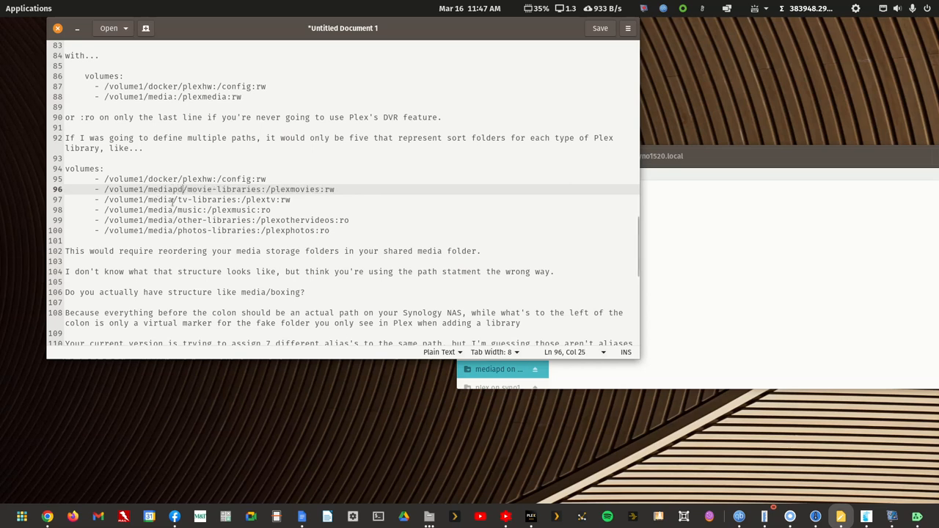
pyautogui.click(173, 200)
pyautogui.write('pd')
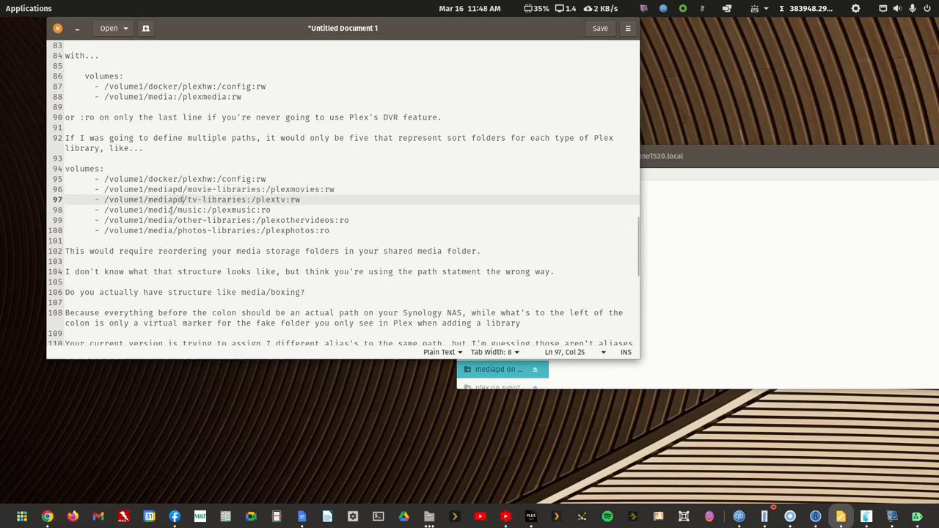
pyautogui.click(173, 210)
pyautogui.write('pd')
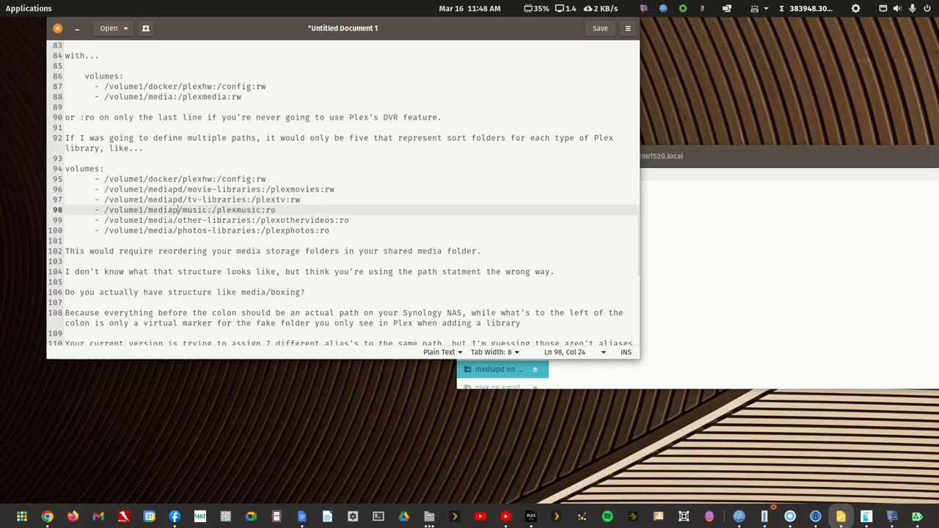
pyautogui.click(174, 220)
pyautogui.write('pd')
pyautogui.click(174, 230)
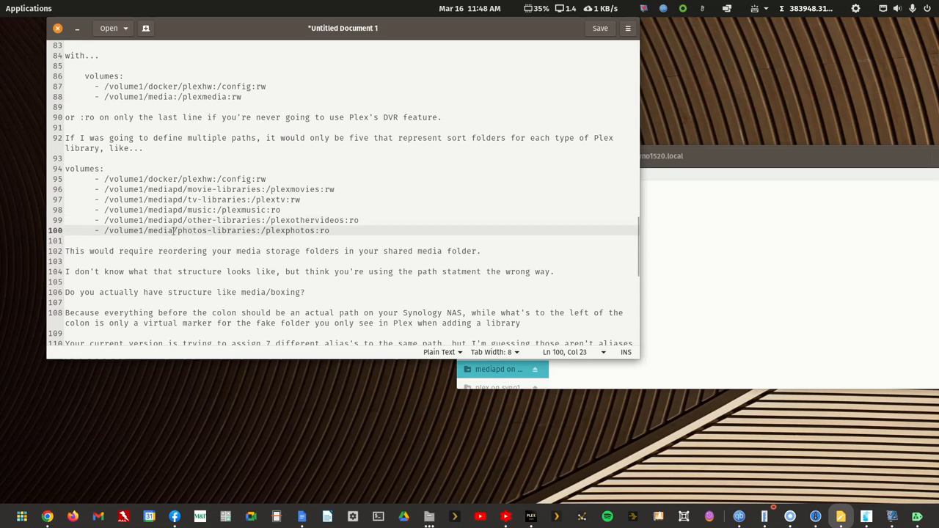
pyautogui.write('pd')
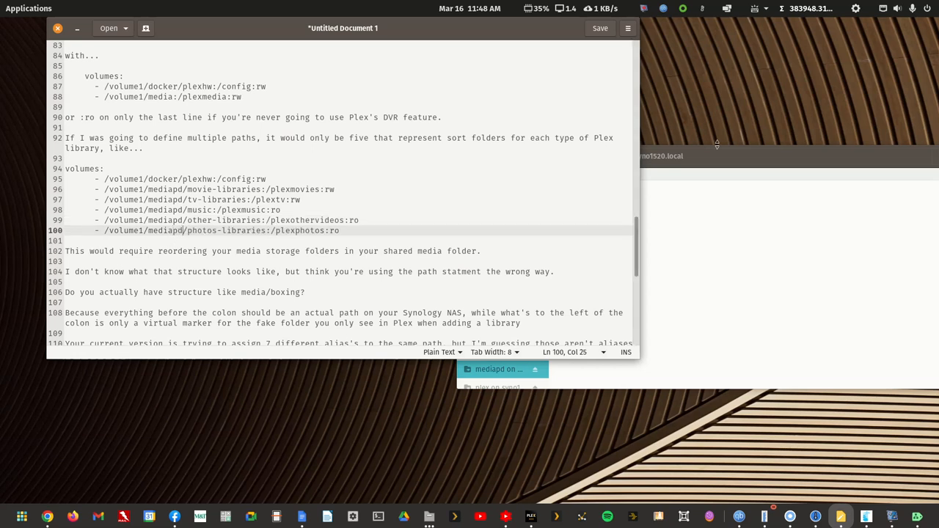
# Select the movie-libraries, music, other-libraries, photo-libraries and tv-libraries folders together in the mediapd share.
pyautogui.click(675, 242)
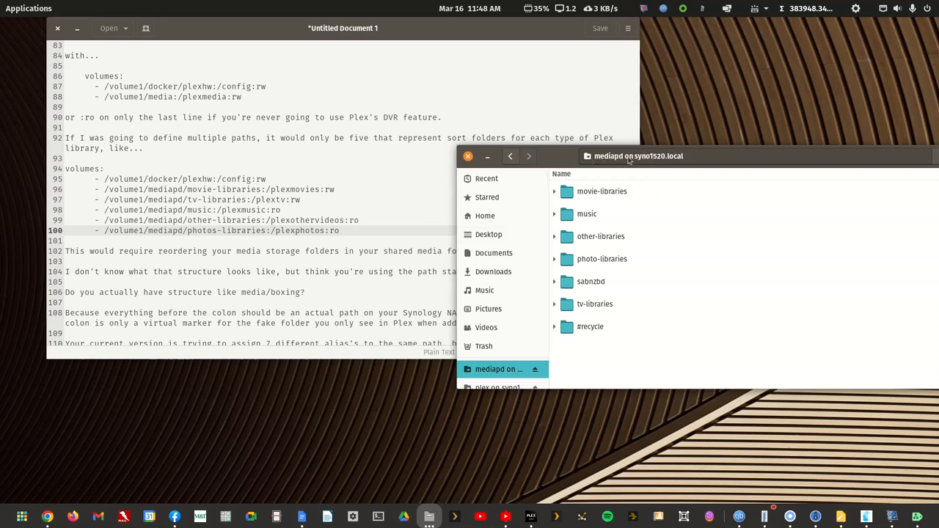
pyautogui.click(605, 197)
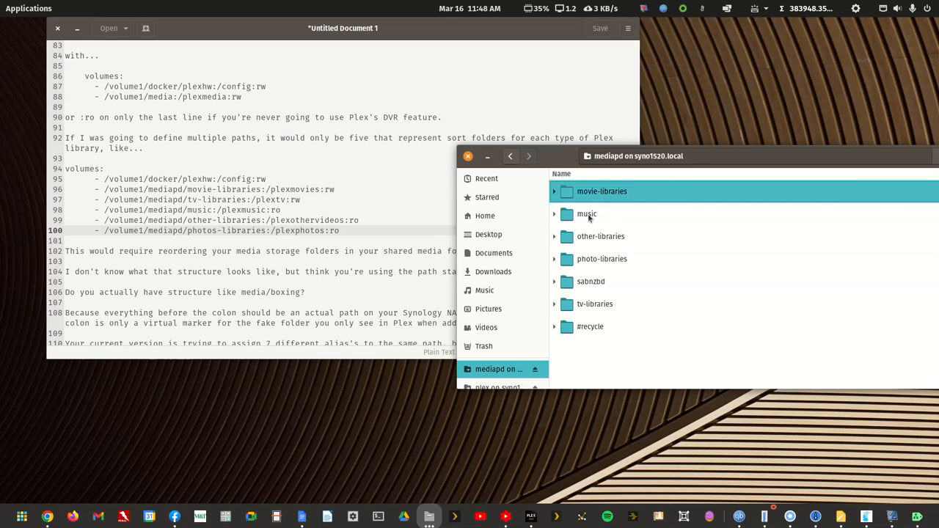
pyautogui.keyDown('ctrl'); pyautogui.click(588, 214); pyautogui.keyUp('ctrl')
pyautogui.keyDown('ctrl'); pyautogui.click(598, 238); pyautogui.keyUp('ctrl')
pyautogui.keyDown('ctrl'); pyautogui.click(596, 258); pyautogui.keyUp('ctrl')
pyautogui.keyDown('ctrl'); pyautogui.click(588, 305); pyautogui.keyUp('ctrl')
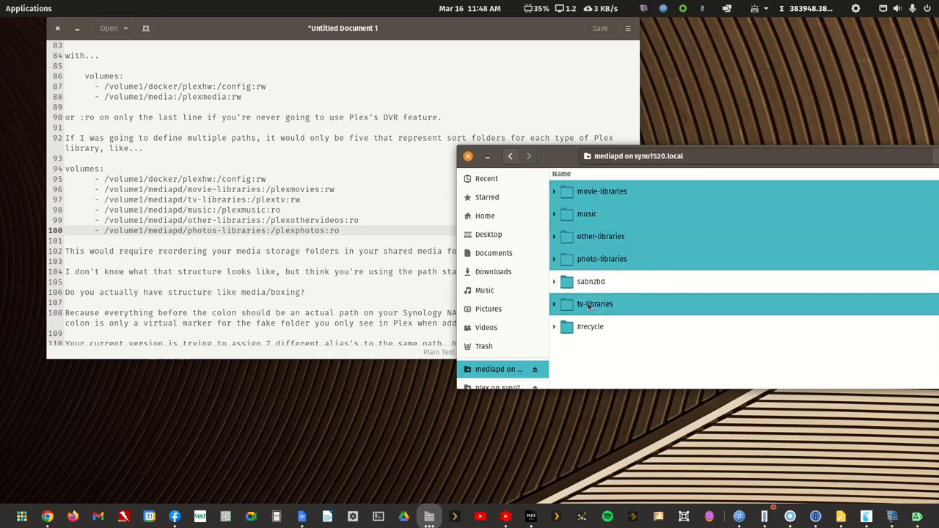
# Highlight the movie-libraries folder in the mediapd share, its plexmovies alias in the compose document, and the six-mapping volumes block.
pyautogui.click(603, 194)
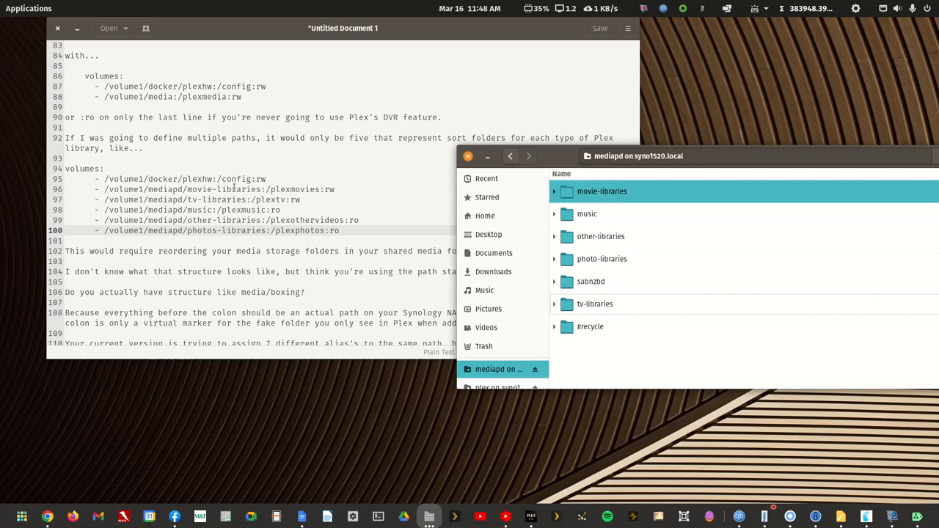
pyautogui.click(271, 192)
pyautogui.moveTo(270, 189); pyautogui.dragTo(318, 189)
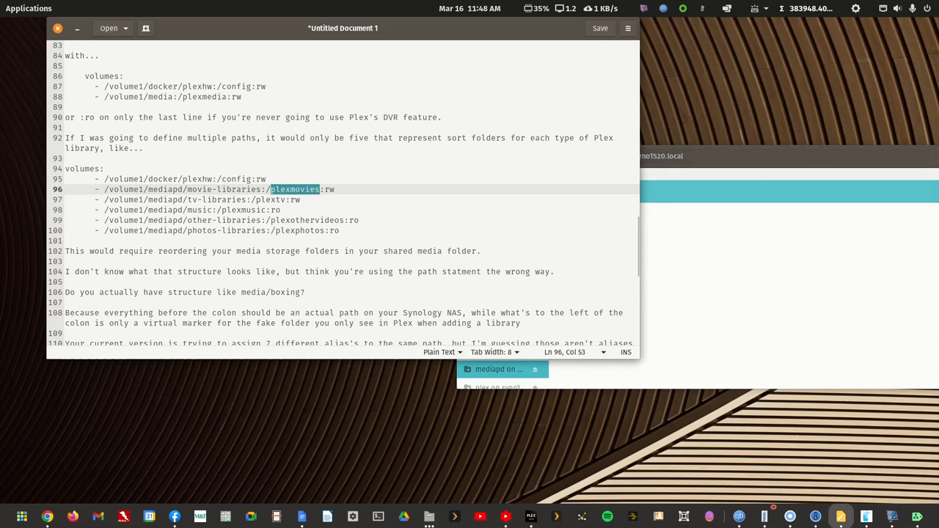
pyautogui.click(844, 156)
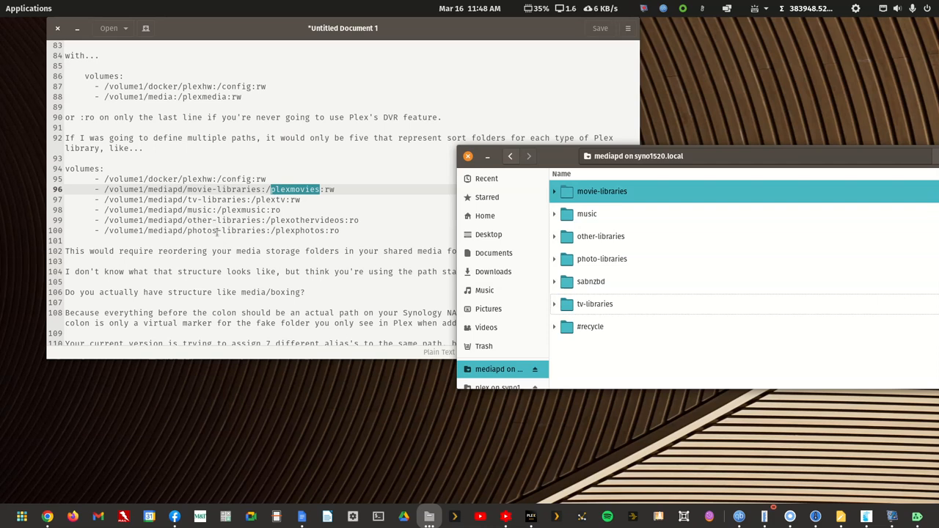
pyautogui.moveTo(346, 232); pyautogui.dragTo(66, 170)
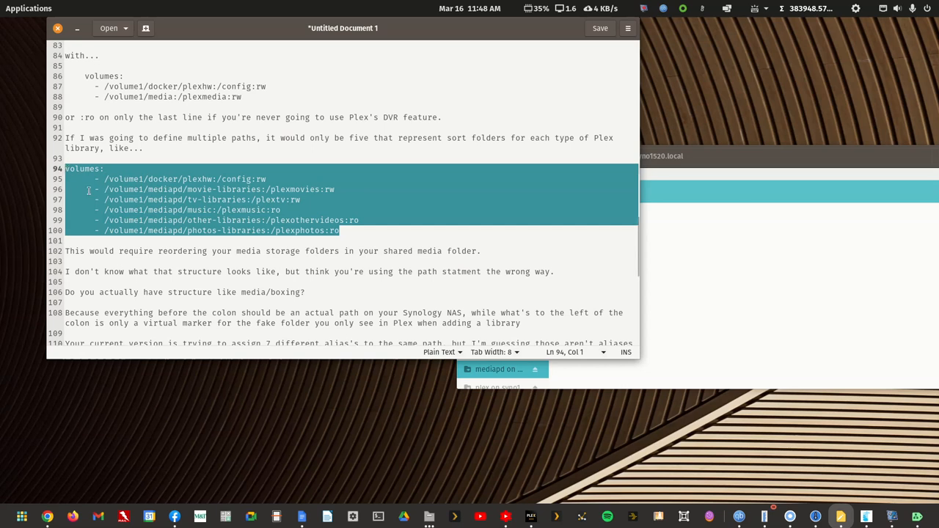
# Move the compose document off this screen, switch to Plex, and display the managed libraries of the DS1520+ server.
pyautogui.moveTo(536, 36); pyautogui.dragTo(938, 88)
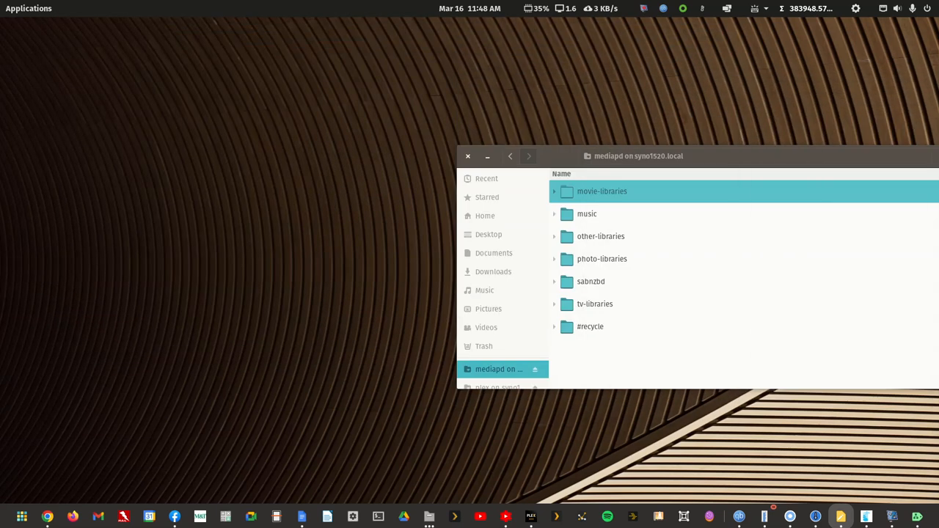
pyautogui.click(538, 522)
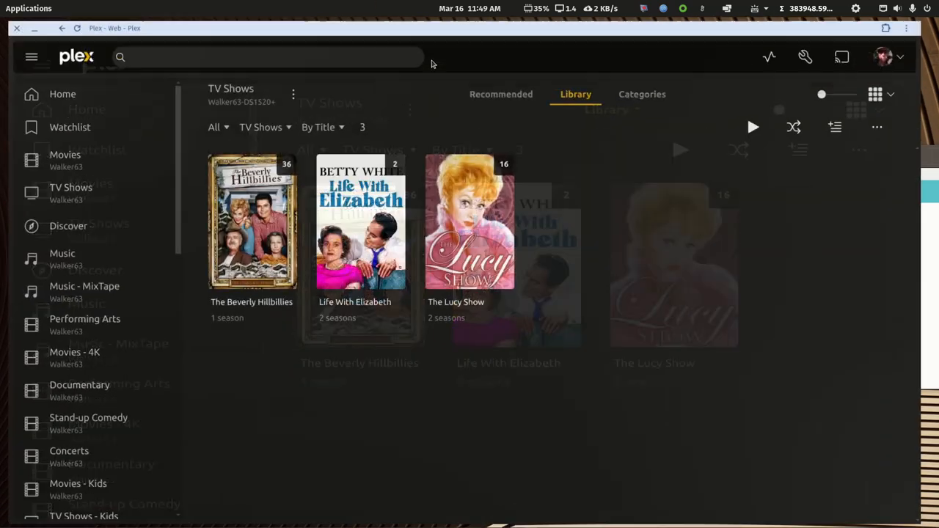
pyautogui.click(821, 53)
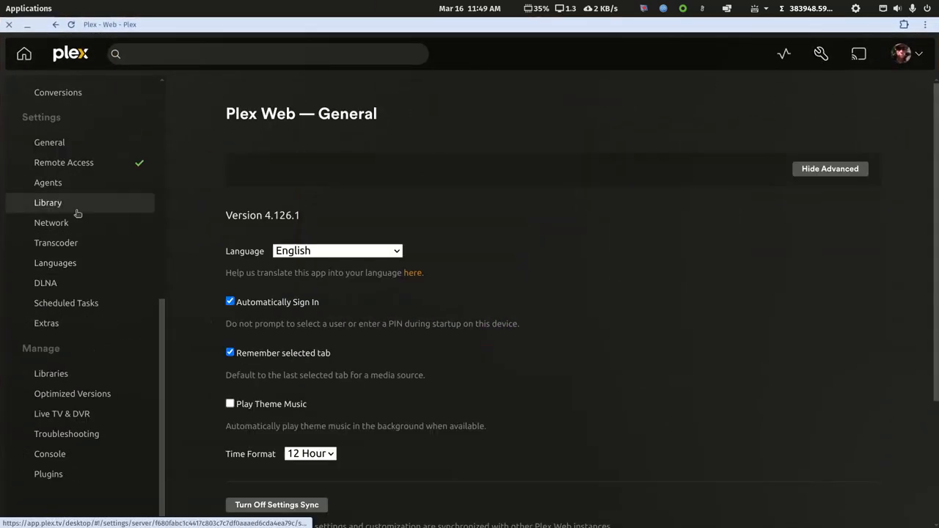
pyautogui.scroll(3, 78, 217)
pyautogui.click(93, 182)
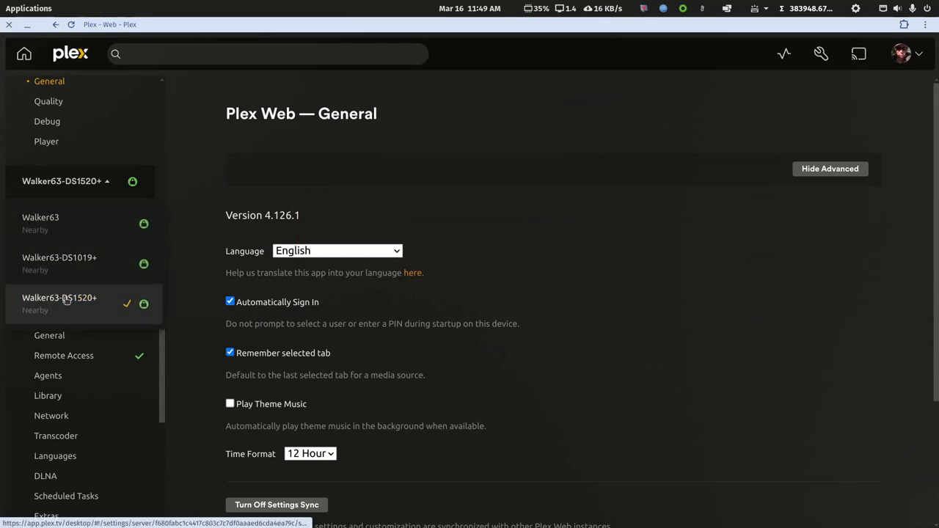
pyautogui.click(66, 301)
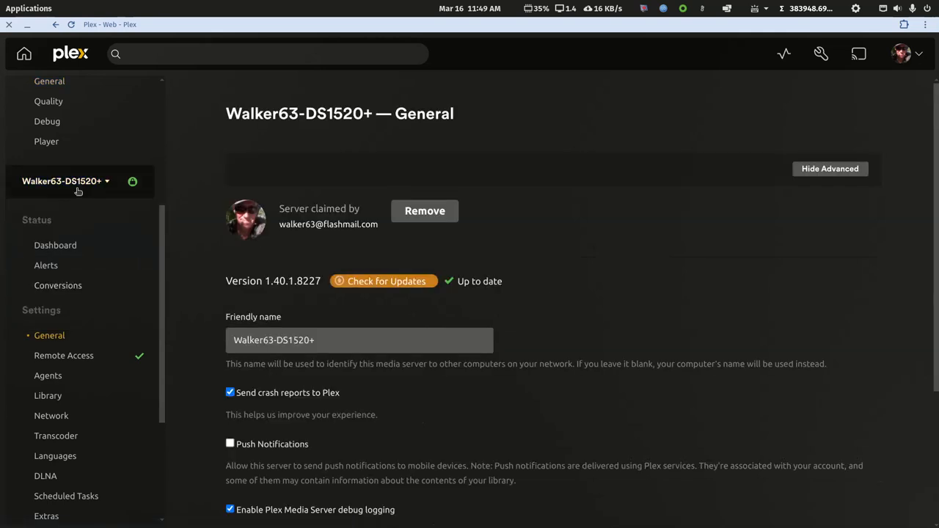
pyautogui.scroll(-5, 121, 385)
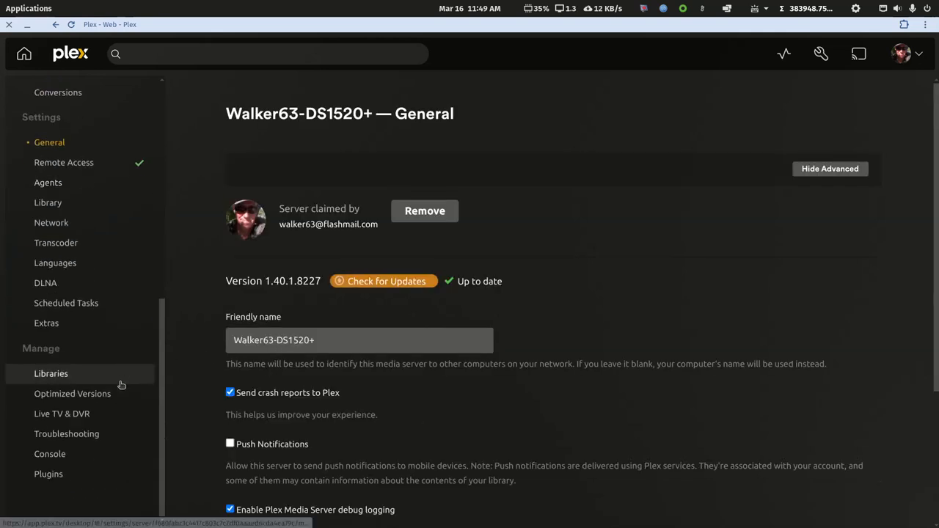
pyautogui.click(43, 374)
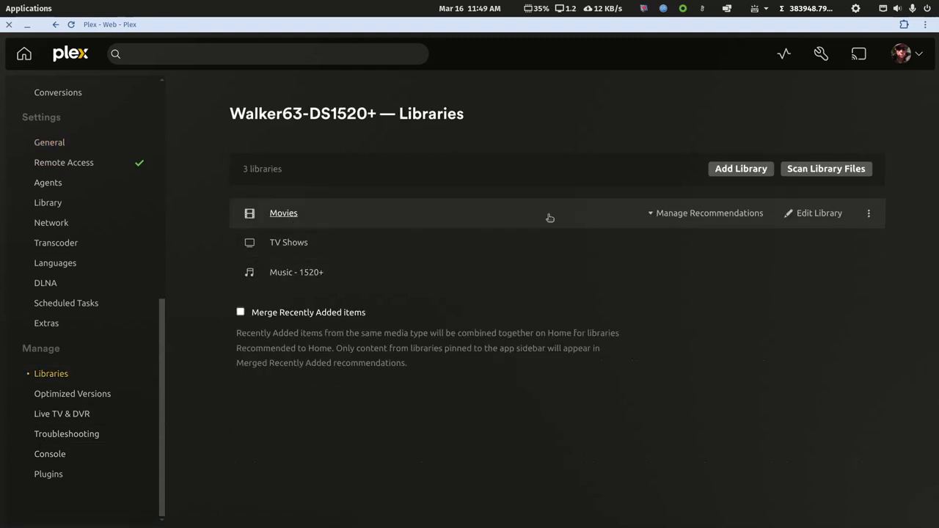
# Examine the Movies library's folder path, highlighting the plexlookheremedia alias and the movie-libraries/movie-main portion.
pyautogui.click(815, 212)
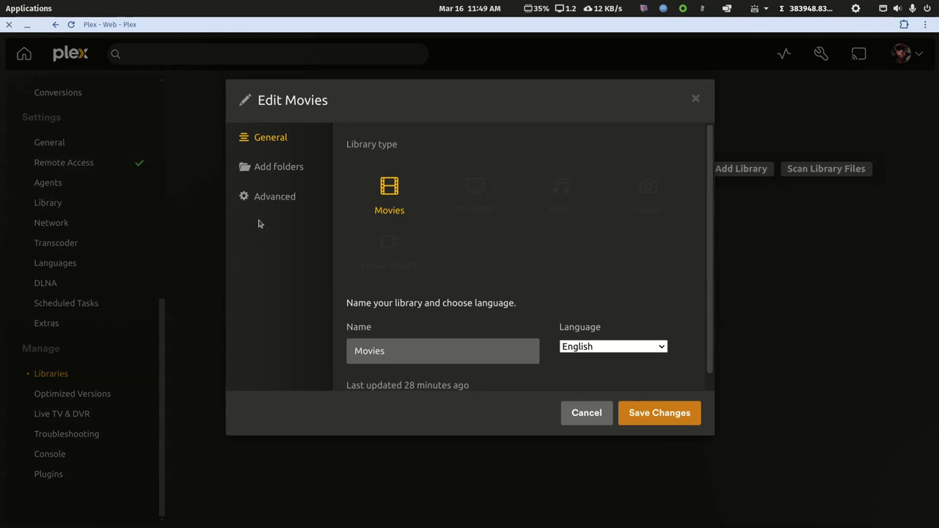
pyautogui.click(288, 168)
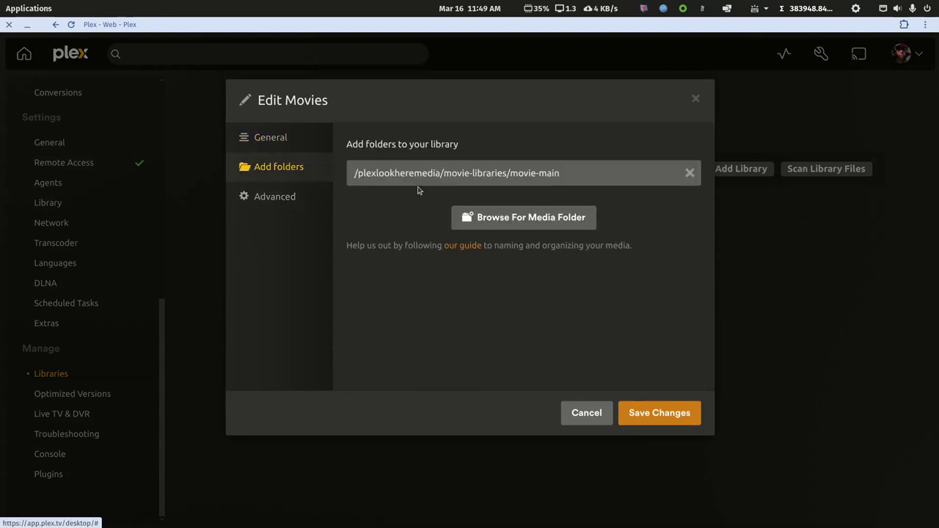
pyautogui.moveTo(357, 173); pyautogui.dragTo(440, 173)
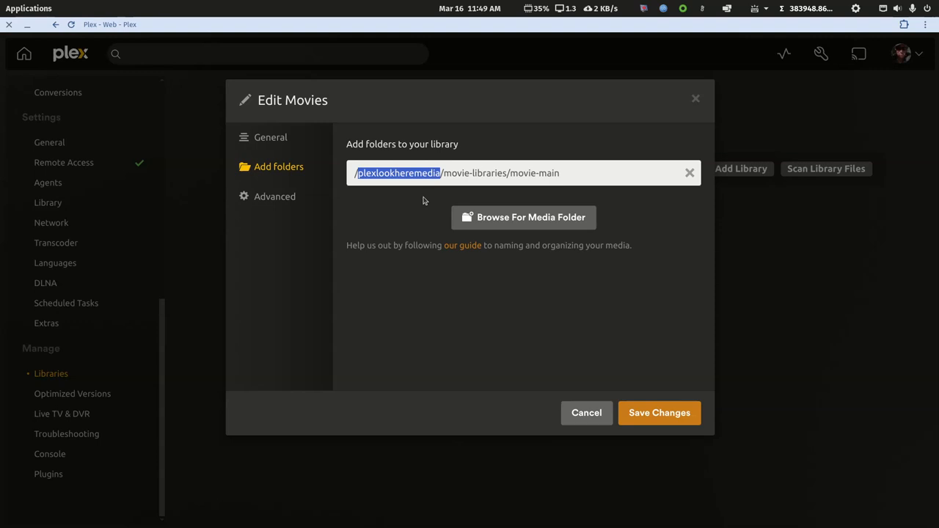
pyautogui.moveTo(443, 173); pyautogui.dragTo(561, 173)
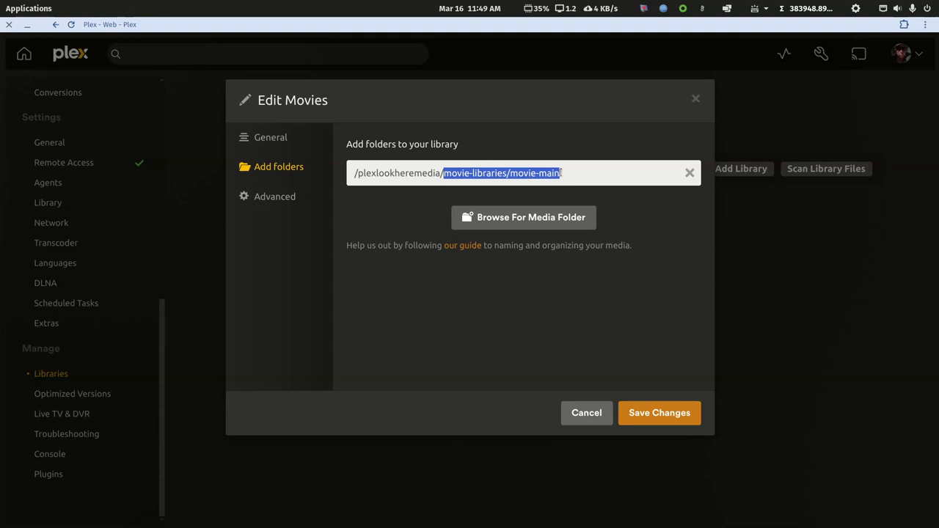
pyautogui.click(562, 176)
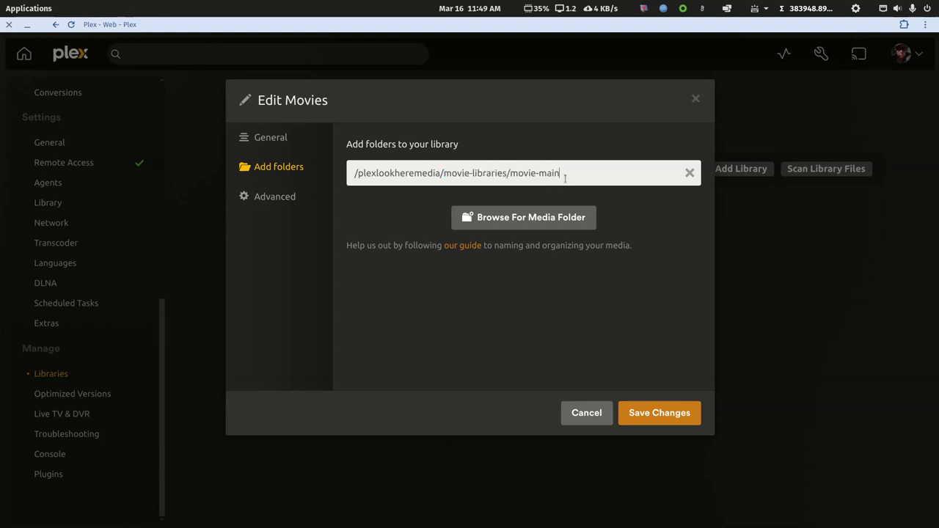
pyautogui.moveTo(358, 175); pyautogui.dragTo(439, 175)
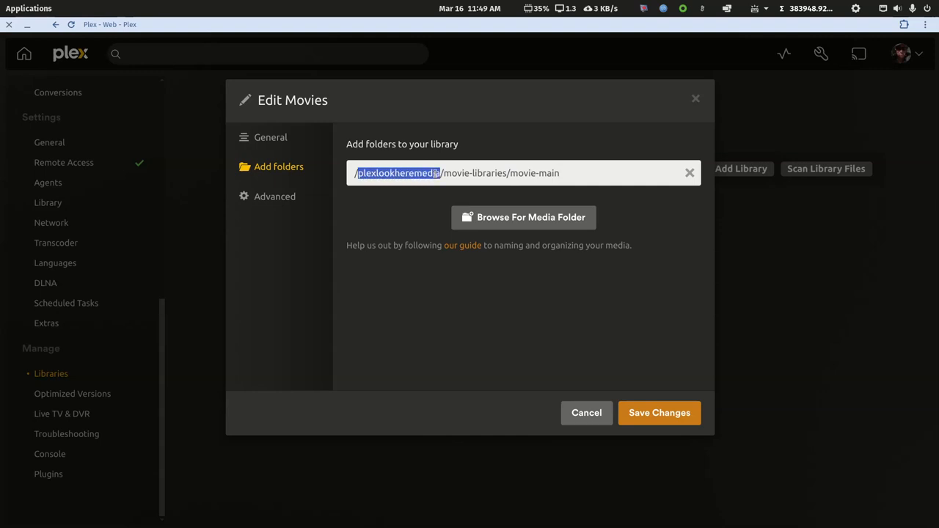
pyautogui.click(436, 173)
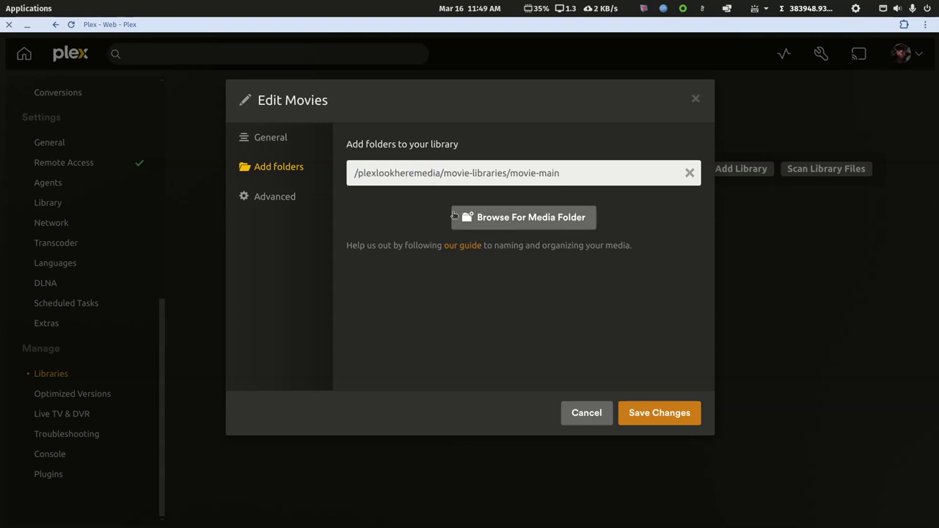
# Browse the contents of the plexlookheremedia folder from the Movies library settings, then exit without adding a folder or saving.
pyautogui.click(511, 218)
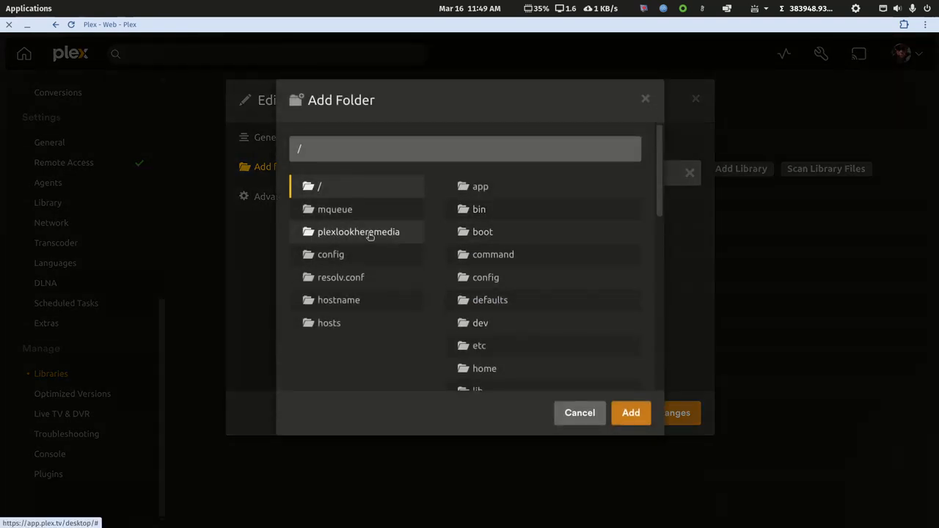
pyautogui.click(369, 234)
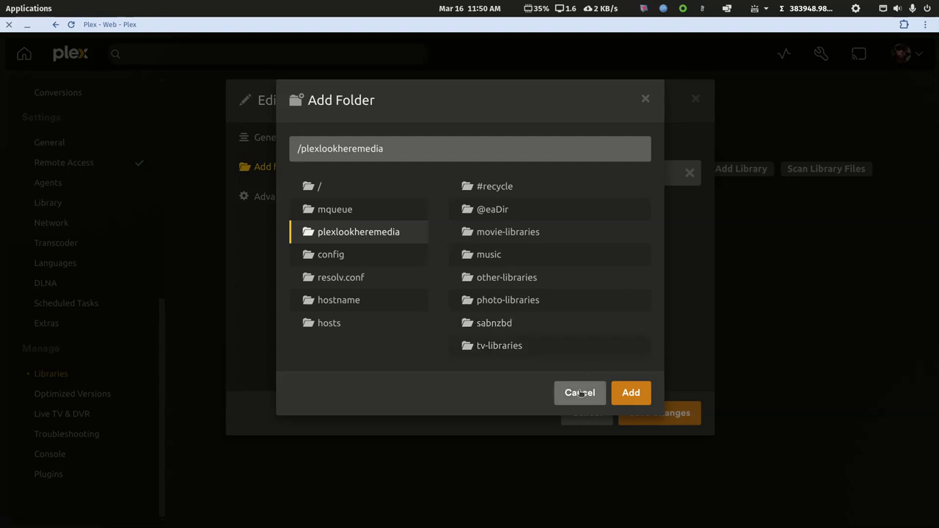
pyautogui.click(645, 99)
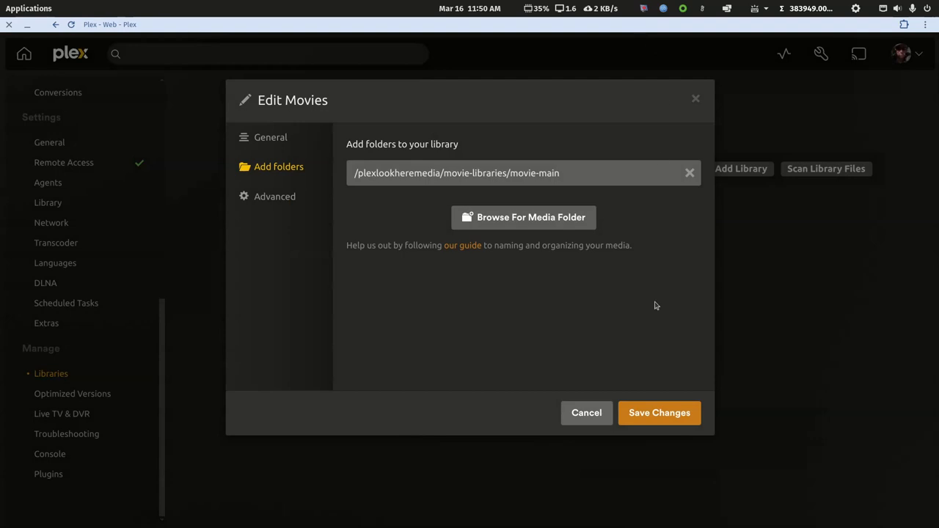
pyautogui.click(591, 413)
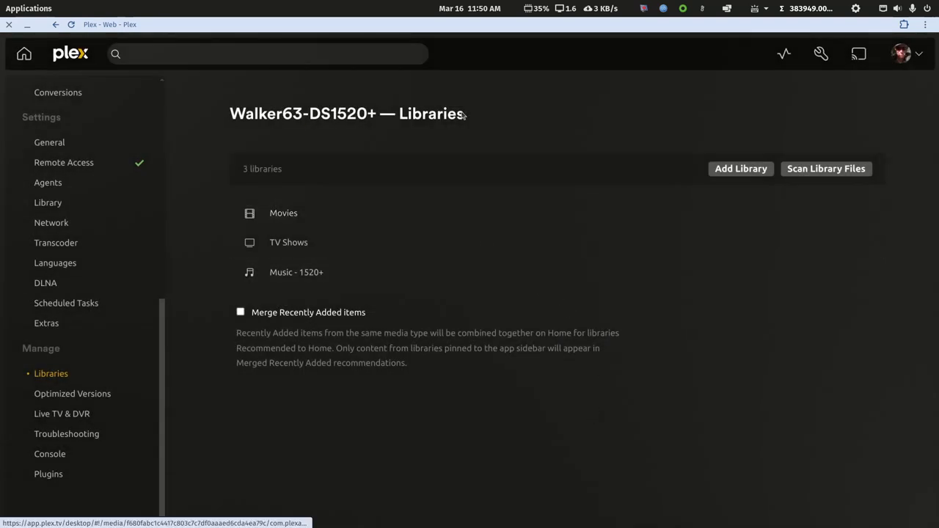
# Move the Plex window off this screen, launch Portainer, and bring its window into view.
pyautogui.doubleClick(481, 24)
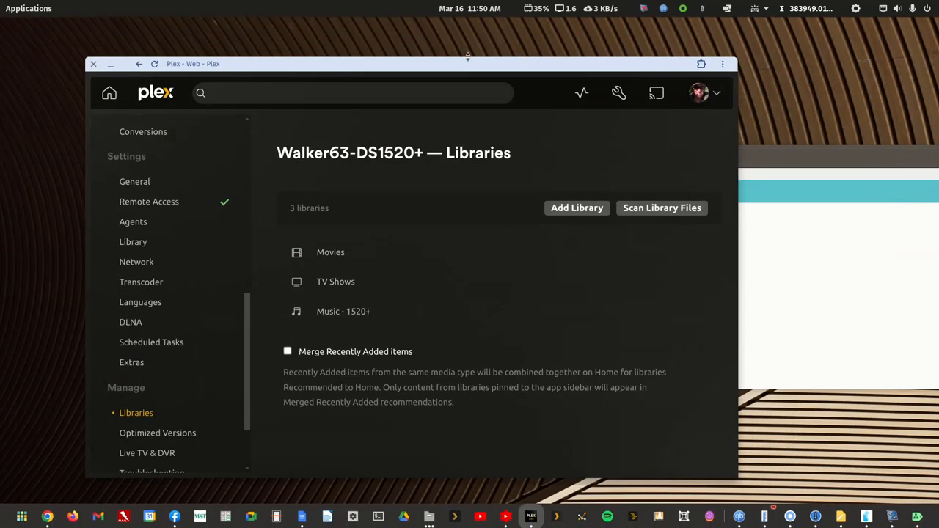
pyautogui.moveTo(586, 63); pyautogui.dragTo(938, 110)
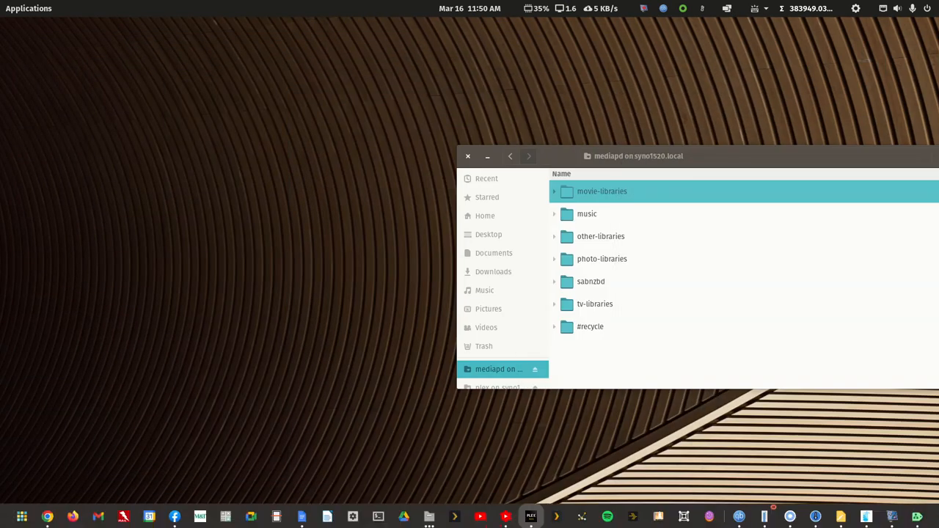
pyautogui.click(21, 519)
pyautogui.write('po')
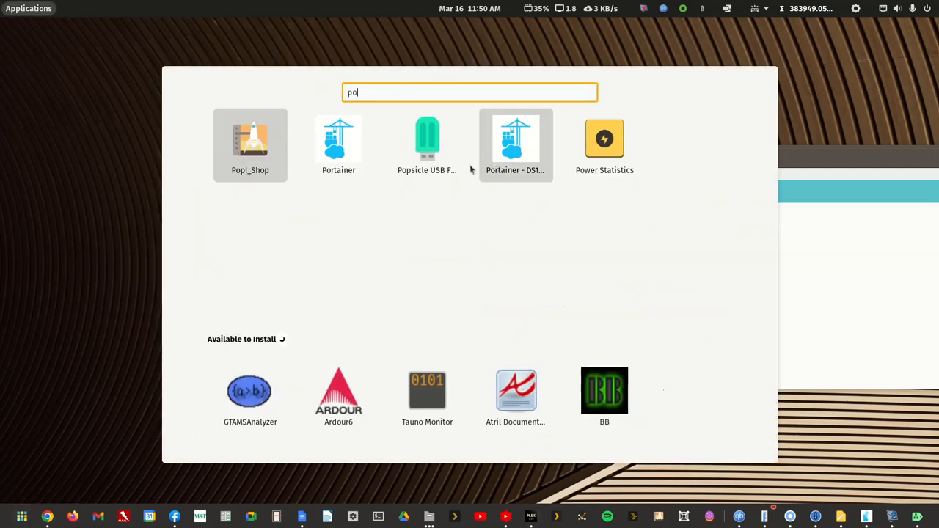
pyautogui.click(338, 159)
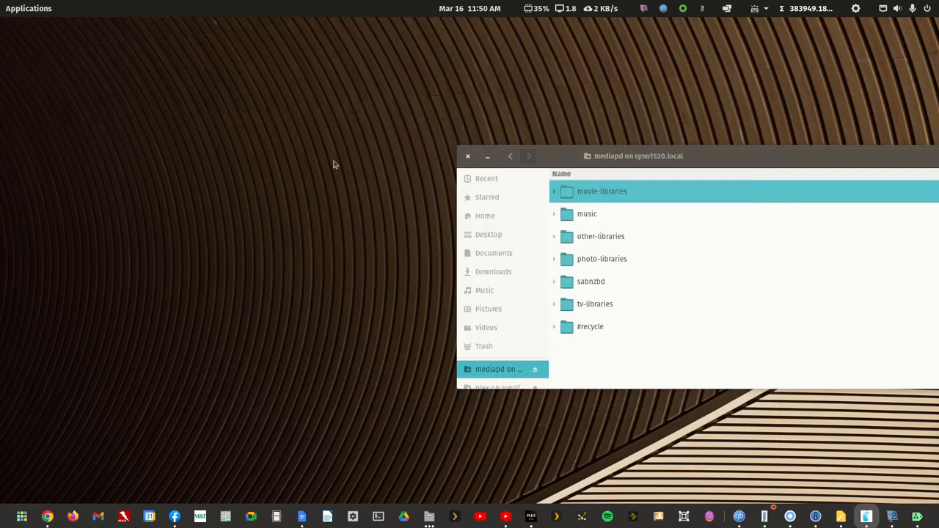
pyautogui.moveTo(938, 279); pyautogui.dragTo(709, 59)
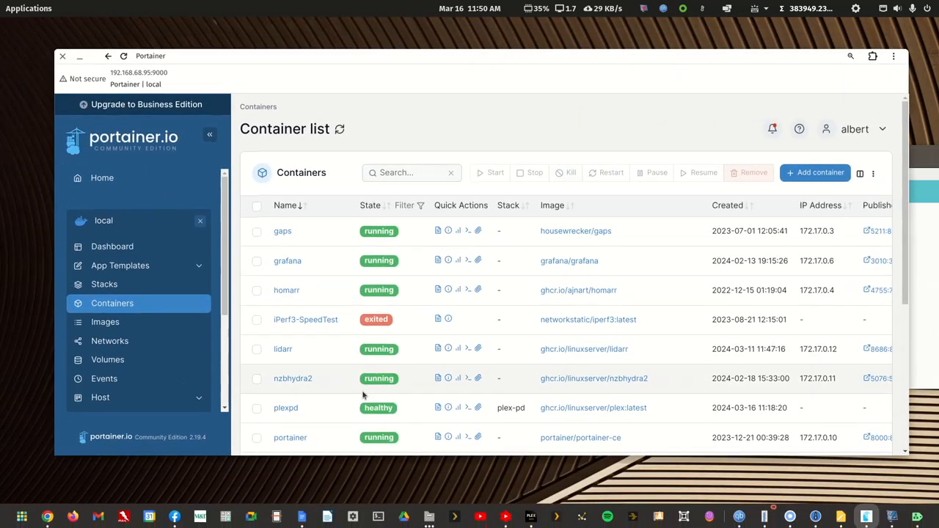
# Open the details of the plexpd container and stop the container.
pyautogui.scroll(-2, 283, 370)
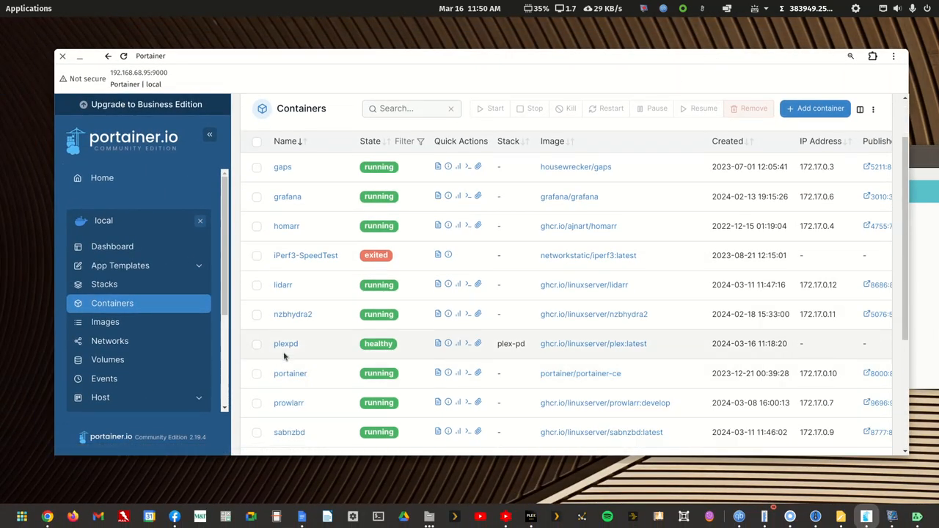
pyautogui.click(285, 345)
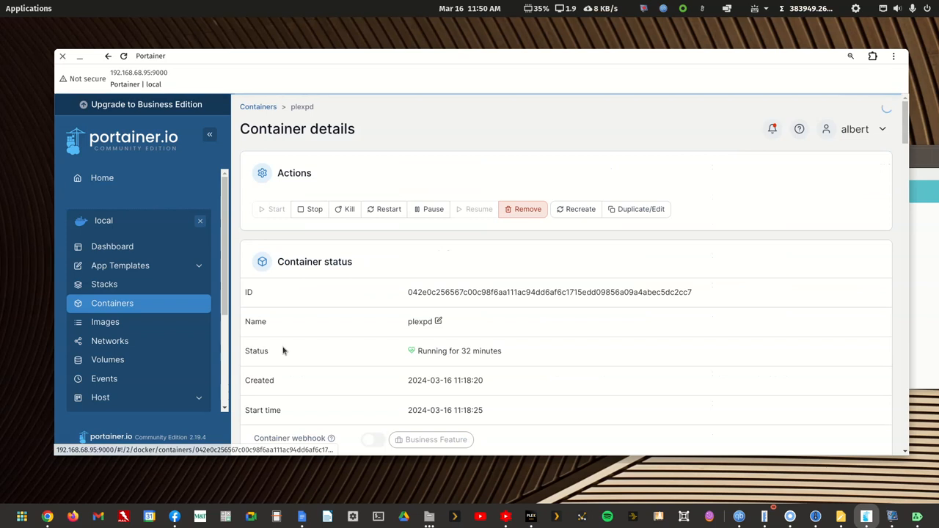
pyautogui.click(312, 211)
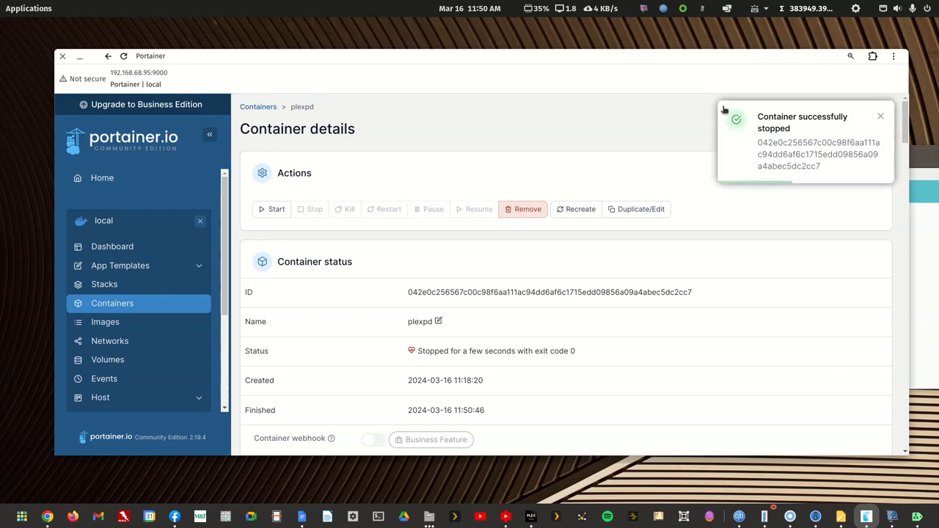
# Maximize the Portainer window and open the plex-pd stack's compose file for editing at its volumes section.
pyautogui.doubleClick(739, 57)
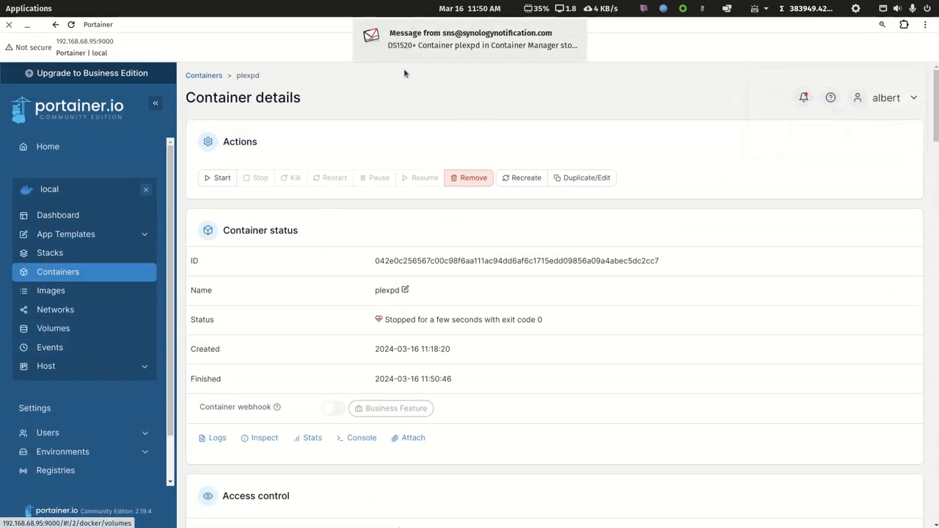
pyautogui.moveTo(448, 46)
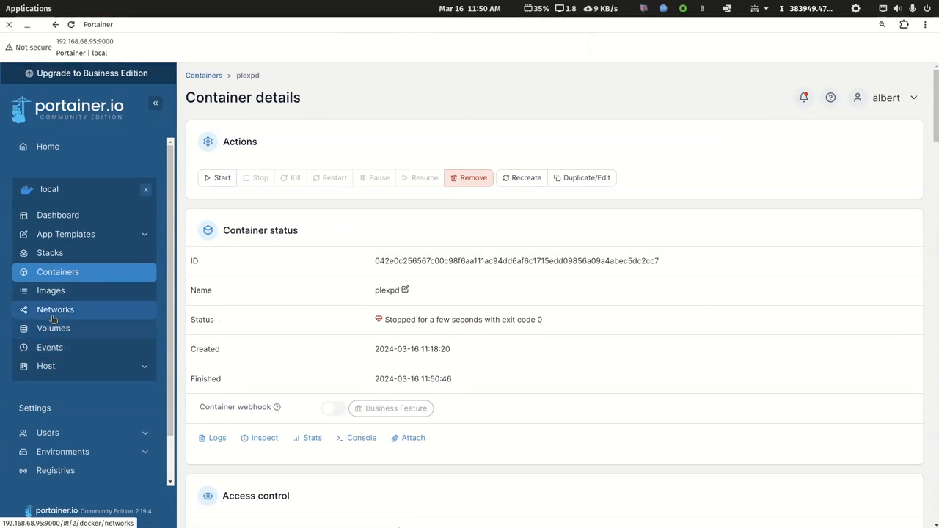
pyautogui.click(54, 257)
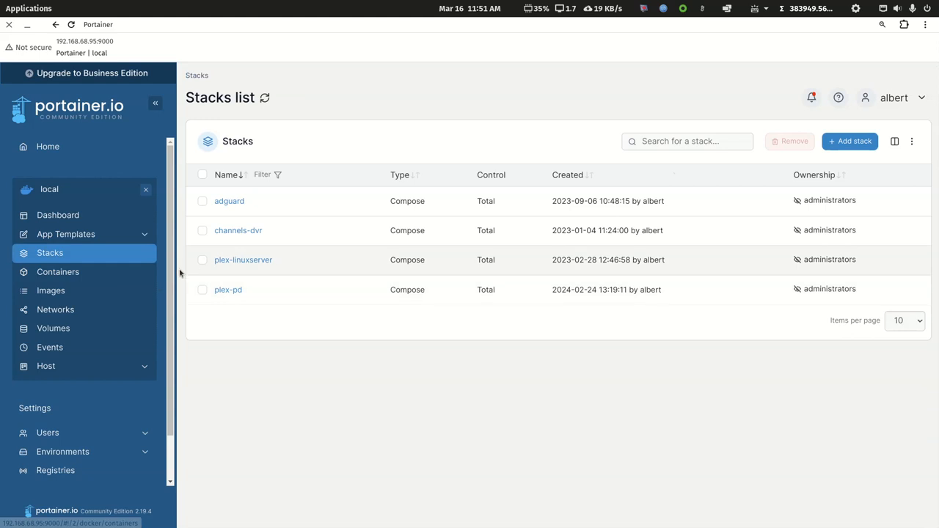
pyautogui.click(225, 291)
pyautogui.click(276, 143)
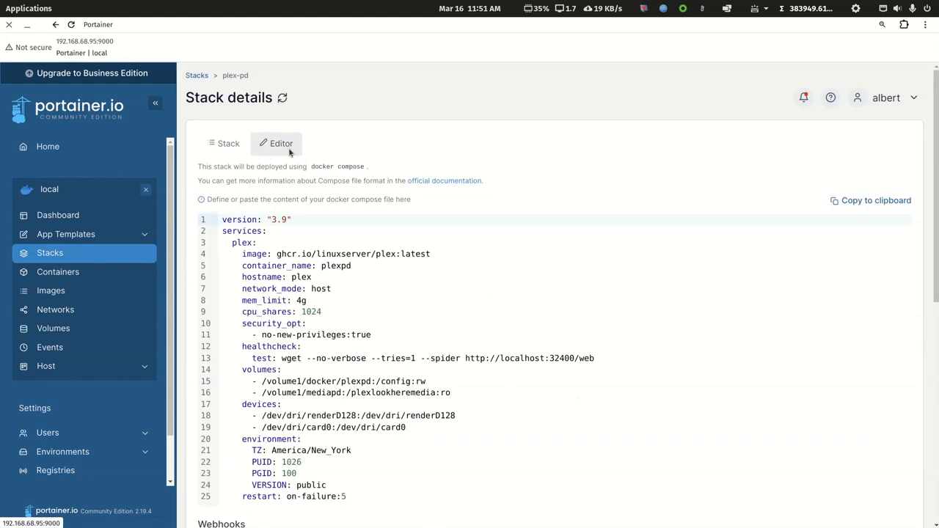
pyautogui.scroll(-1, 511, 373)
pyautogui.scroll(-2, 511, 374)
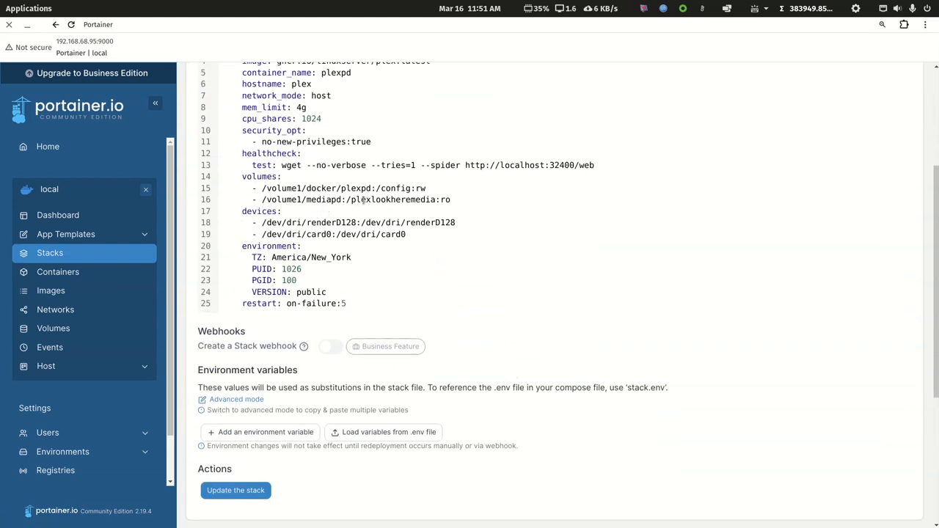
# Highlight the mediapd host folder and the plexlookheremedia container folder in the volume mapping to compare both sides.
pyautogui.click(307, 199)
pyautogui.moveTo(307, 200); pyautogui.dragTo(344, 200)
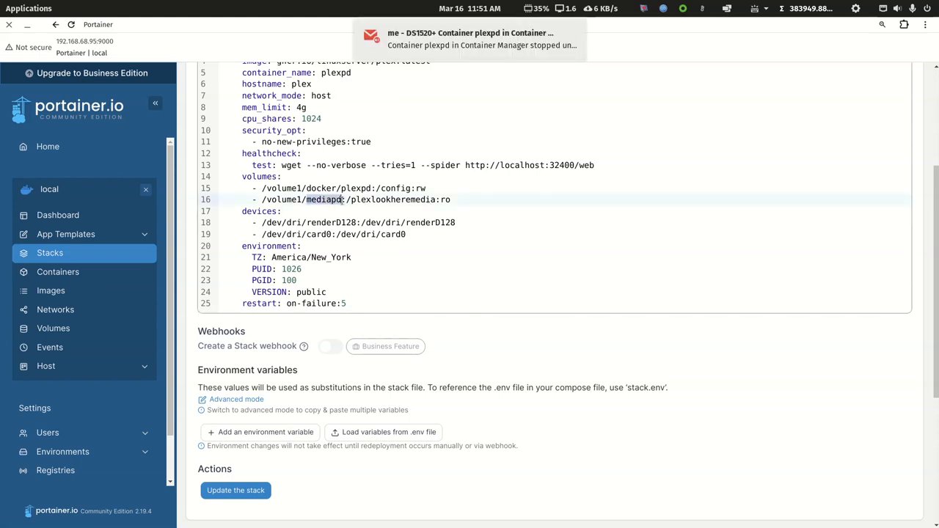
pyautogui.click(351, 200)
pyautogui.moveTo(351, 199); pyautogui.dragTo(437, 200)
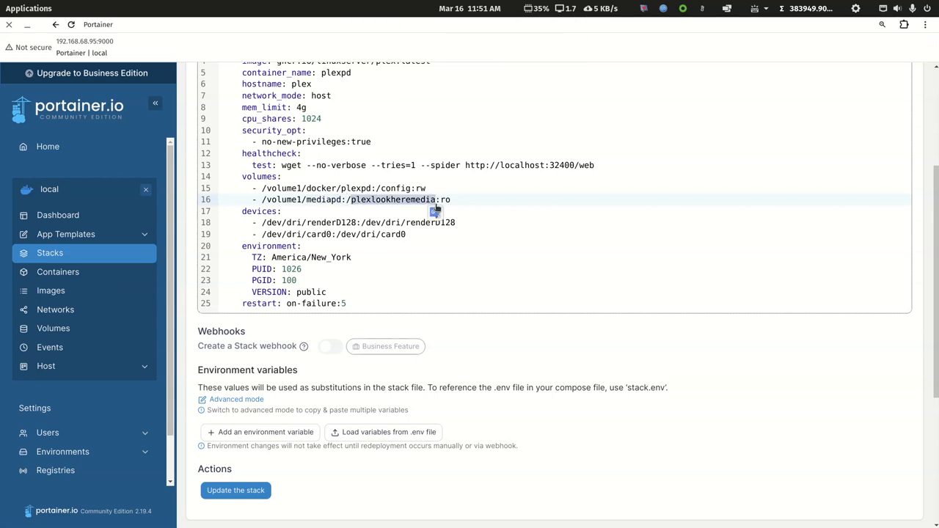
pyautogui.moveTo(306, 199); pyautogui.dragTo(437, 200)
pyautogui.moveTo(306, 199); pyautogui.dragTo(341, 200)
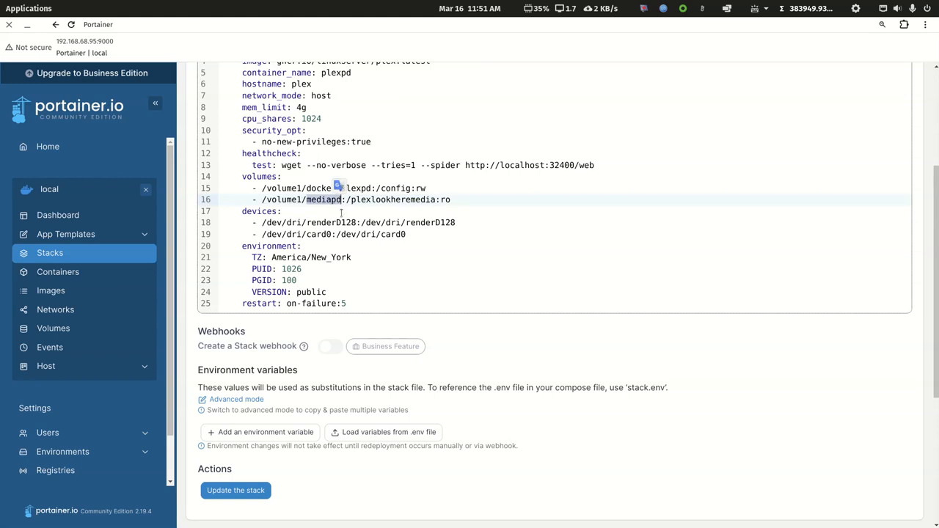
# Insert the rewritten volumes block with /volume1/mediapd mappings movie-libraries:/plexmovies:rw, tv-libraries:/plextv:rw, music:/plexmusic:ro, other-libraries:/plexothervideos:ro and photos-libraries:/plexphotos:ro below the plexlookheremedia mapping.
pyautogui.click(460, 196)
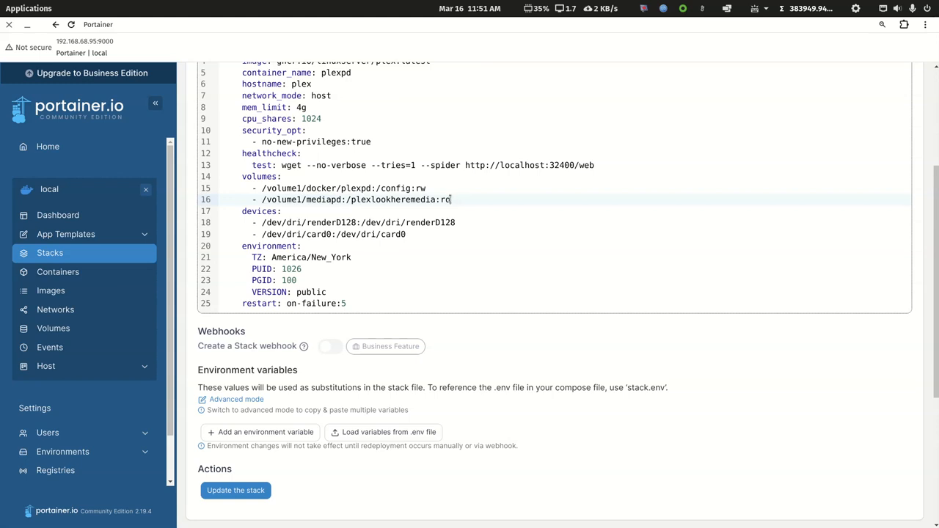
pyautogui.press('Return')
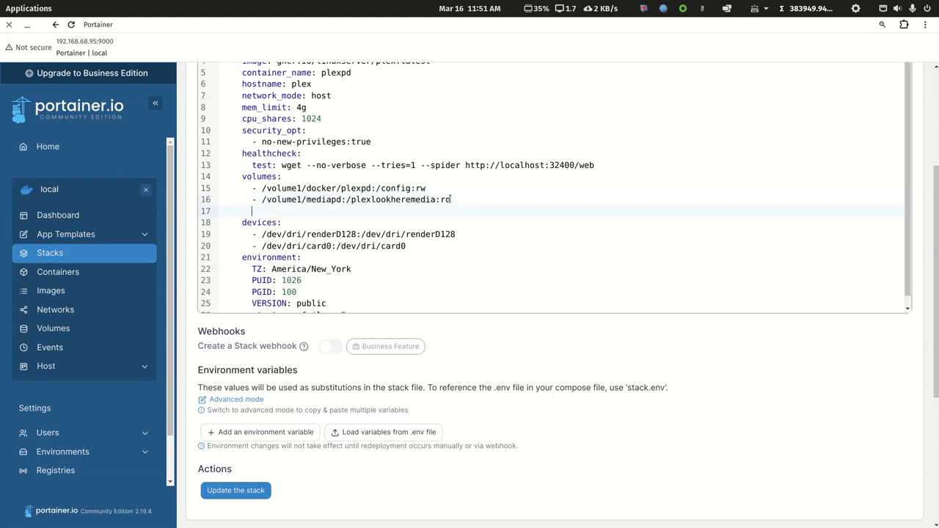
pyautogui.write('volumes:     - /volume1/docker/plexhw:/config:rw     - /volume1/mediapd/movie-libraries:/plexmovies:rw     - /volume1/mediapd/tv-libraries:/plextv:rw     - /volume1/mediapd/music:/plexmusic:ro     - /volume1/mediapd/other-libraries:/plexothervideos:ro     - /volume1/mediapd/photos-libraries:/plexphotos:ro')
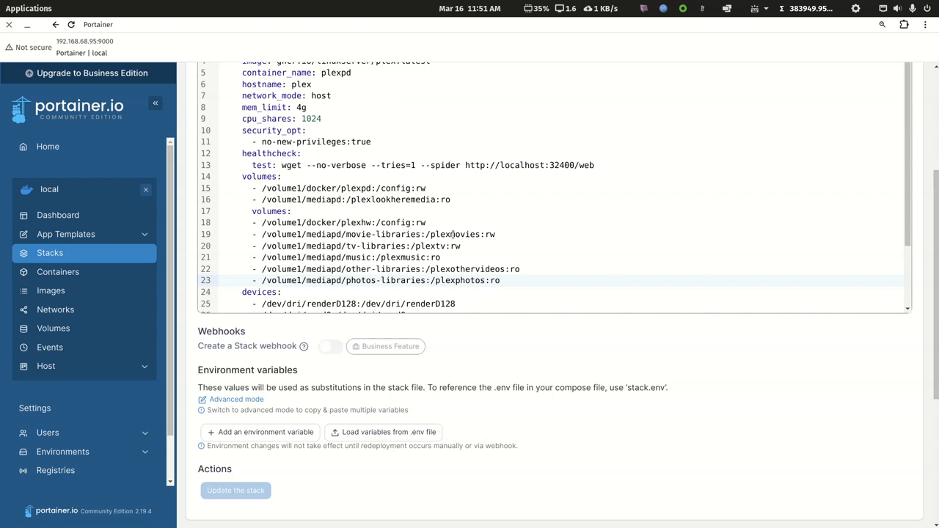
# Remove the plexlookheremedia mapping, the duplicate volumes header and the plexhw config line, and align the movie-libraries entry with the other mappings.
pyautogui.moveTo(426, 223); pyautogui.dragTo(252, 199)
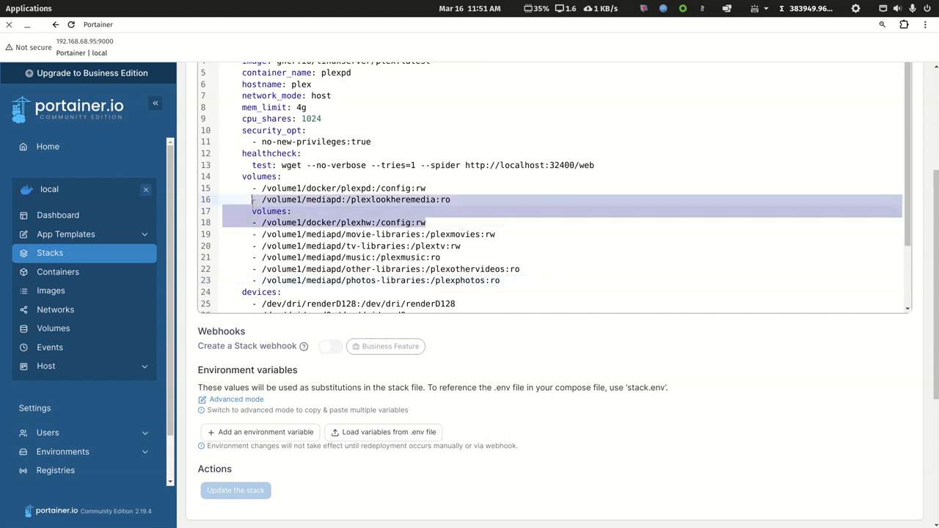
pyautogui.press('BackSpace')
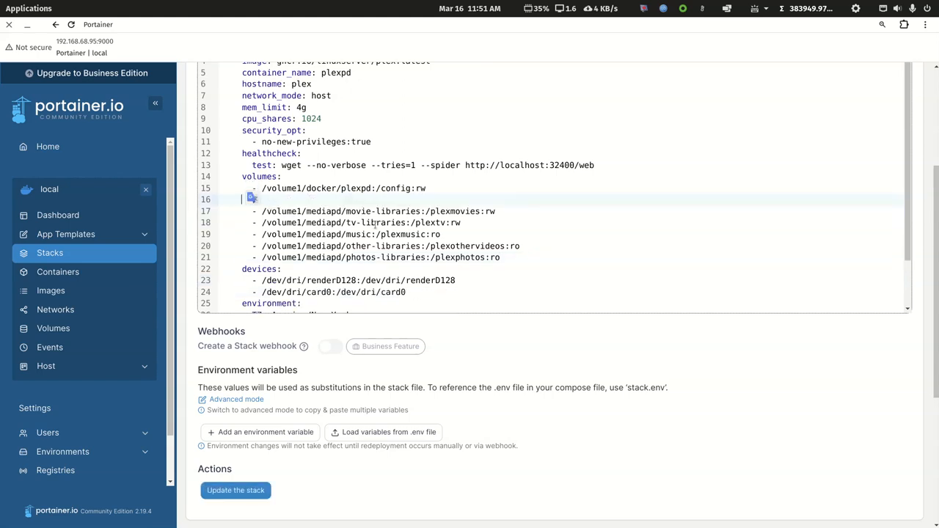
pyautogui.press('Delete')
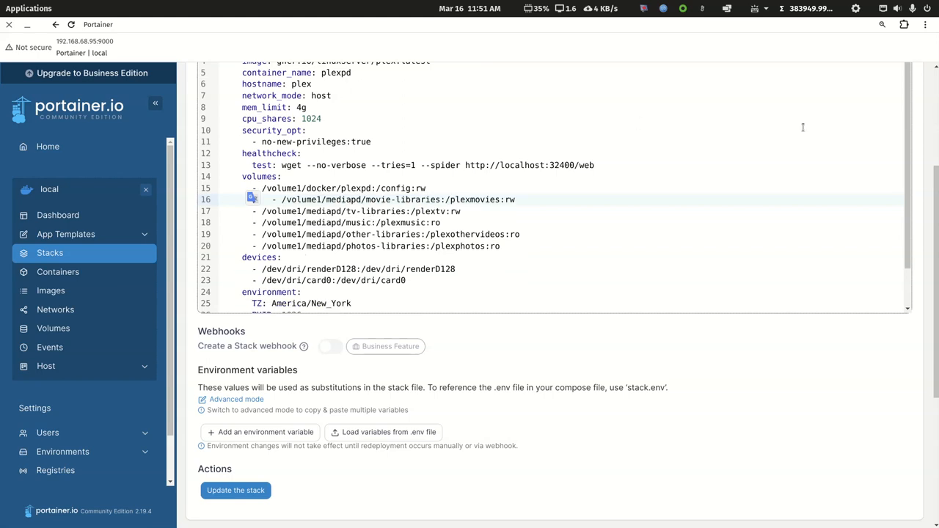
pyautogui.press('Delete')
pyautogui.press('Delete')
pyautogui.press('Delete')
pyautogui.press('Delete')
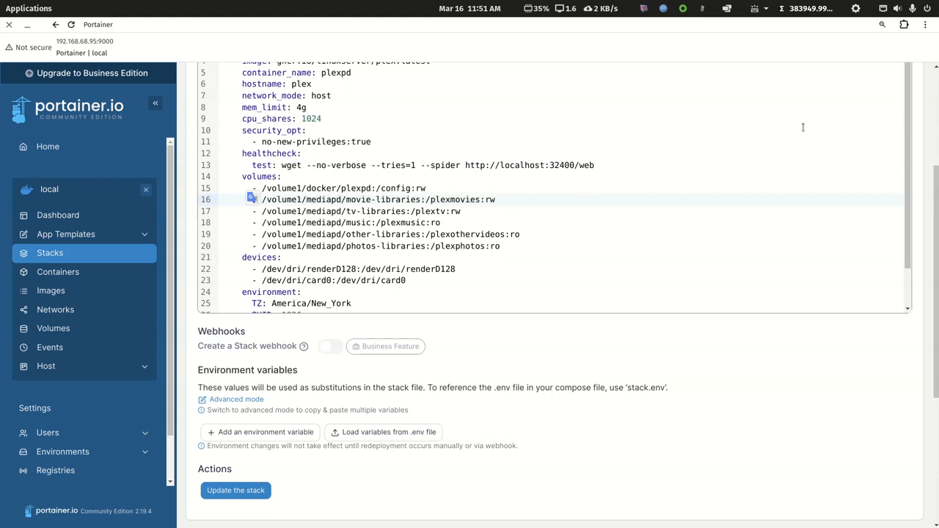
# Review the edited compose file and try to update the stack with re-pull image and redeploy enabled.
pyautogui.click(402, 189)
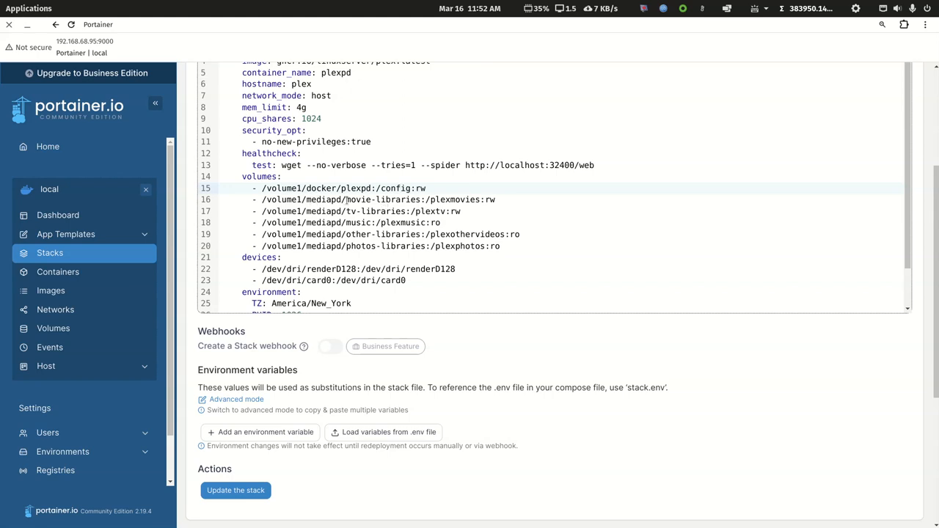
pyautogui.scroll(2, 391, 253)
pyautogui.scroll(4, 391, 248)
pyautogui.scroll(-11, 391, 247)
pyautogui.scroll(7, 391, 245)
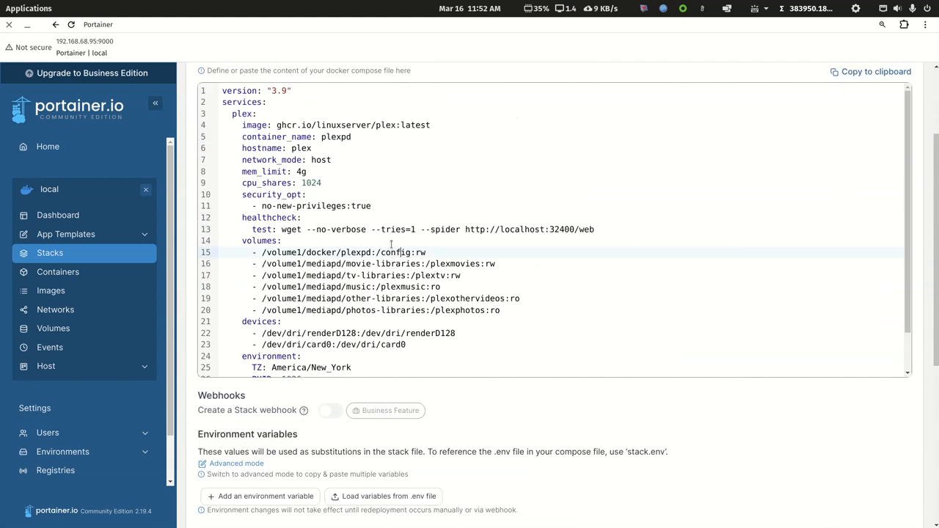
pyautogui.scroll(-5, 363, 284)
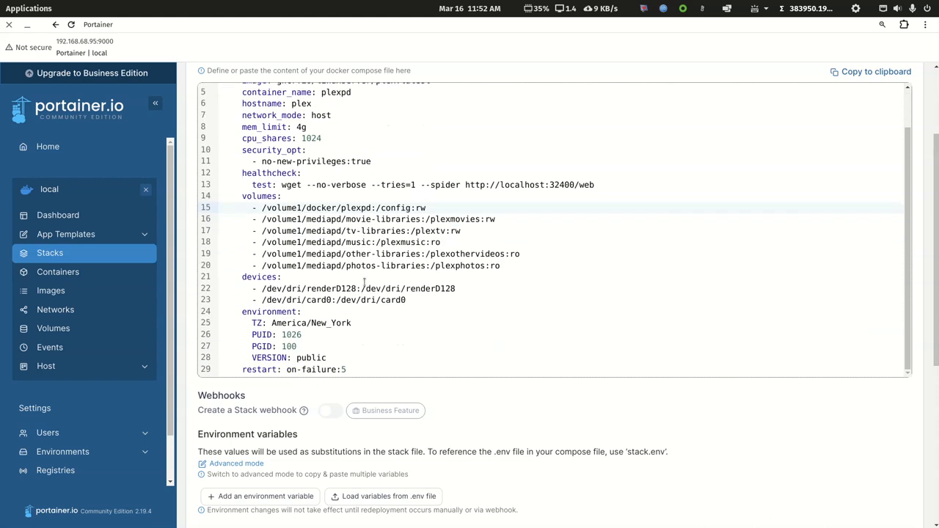
pyautogui.click(242, 302)
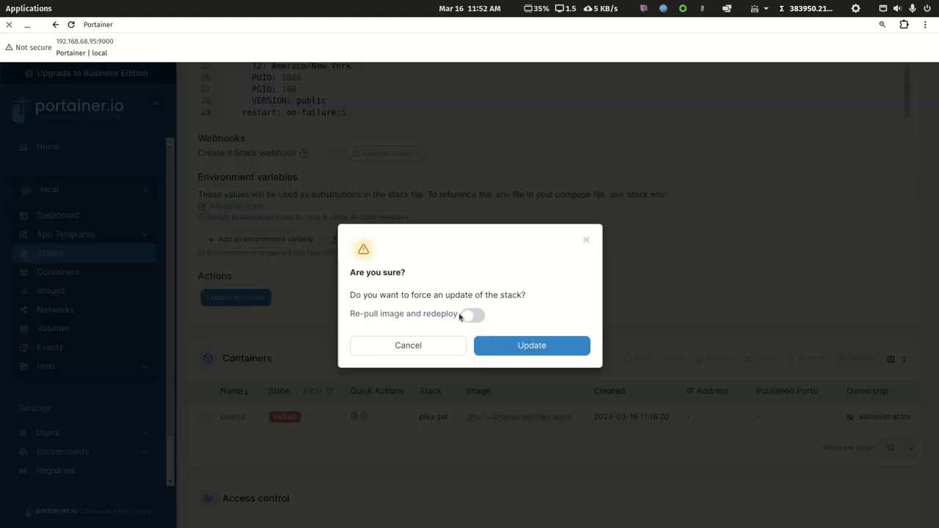
pyautogui.click(473, 315)
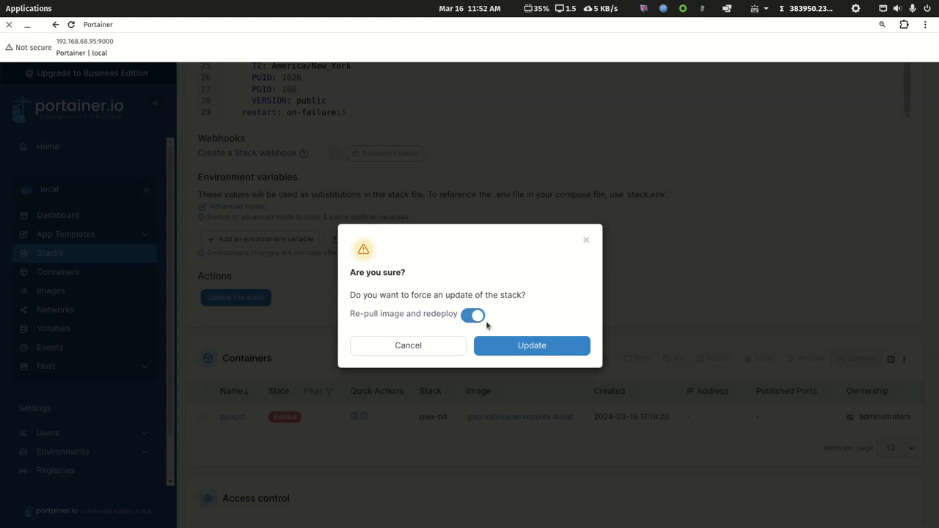
pyautogui.click(528, 345)
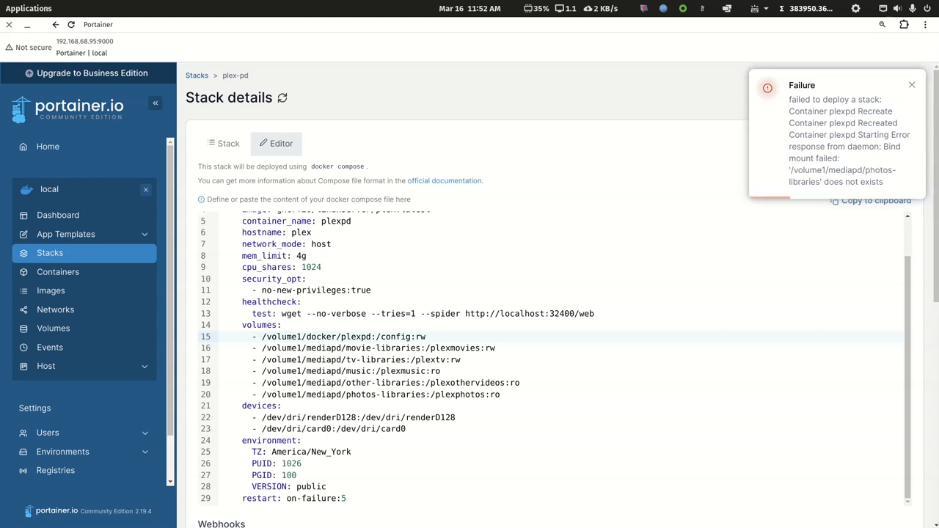
# Bring the mediapd folder window over the compose file and check the exact name of the photo-libraries folder without renaming it.
pyautogui.hotkey('alt', 'Tab')
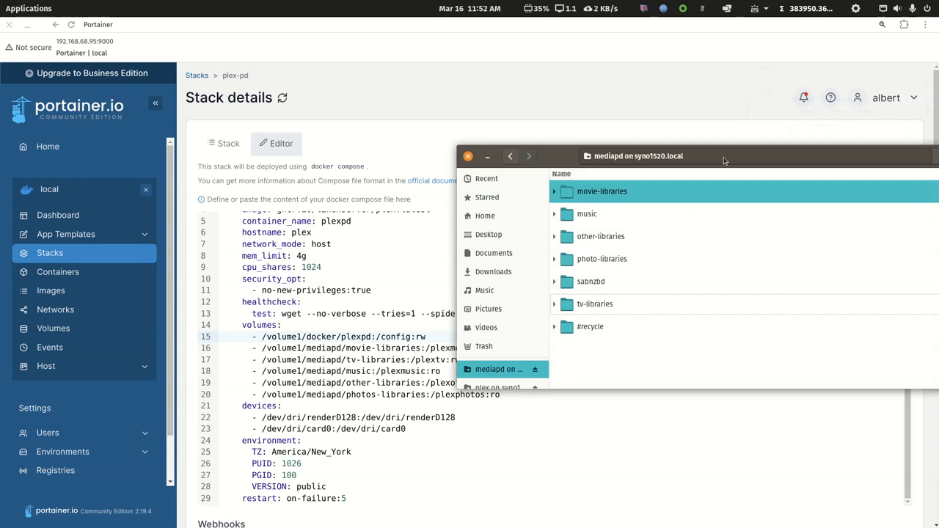
pyautogui.moveTo(781, 146); pyautogui.dragTo(601, 75)
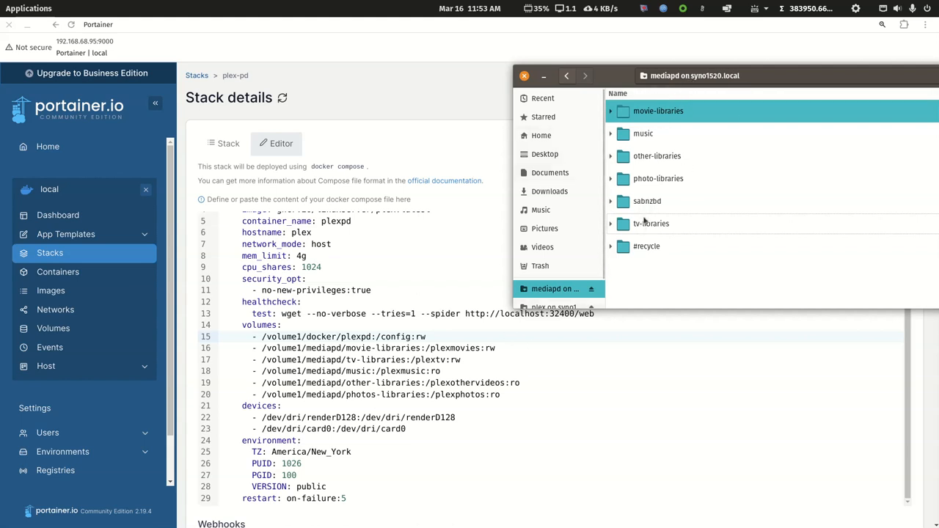
pyautogui.rightClick(664, 179)
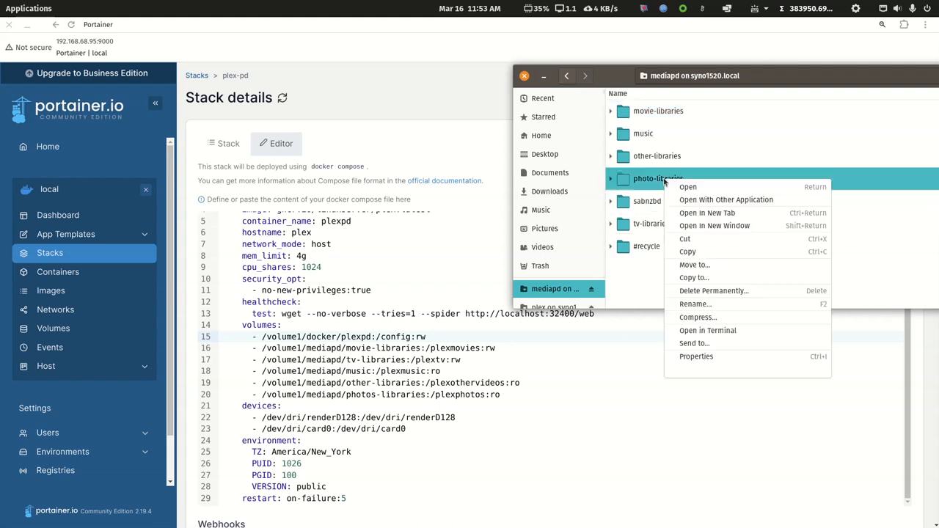
pyautogui.click(684, 304)
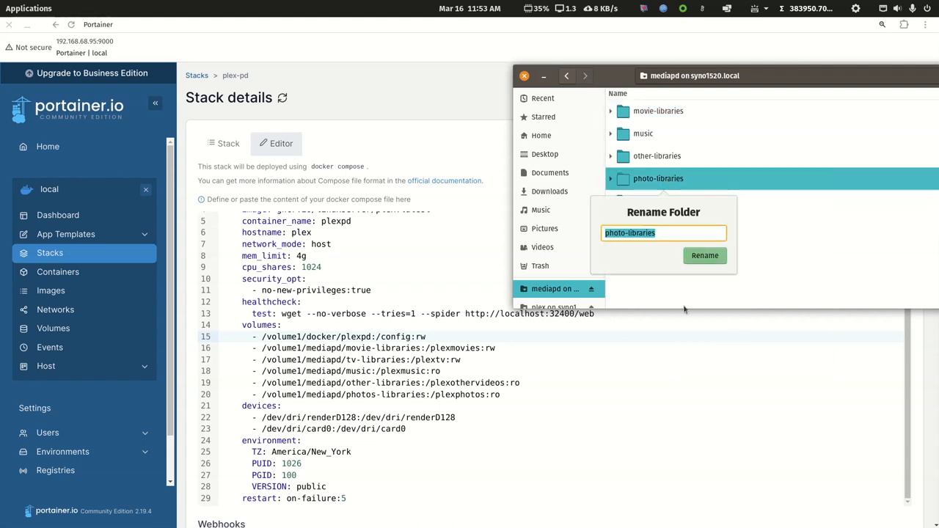
pyautogui.press('Escape')
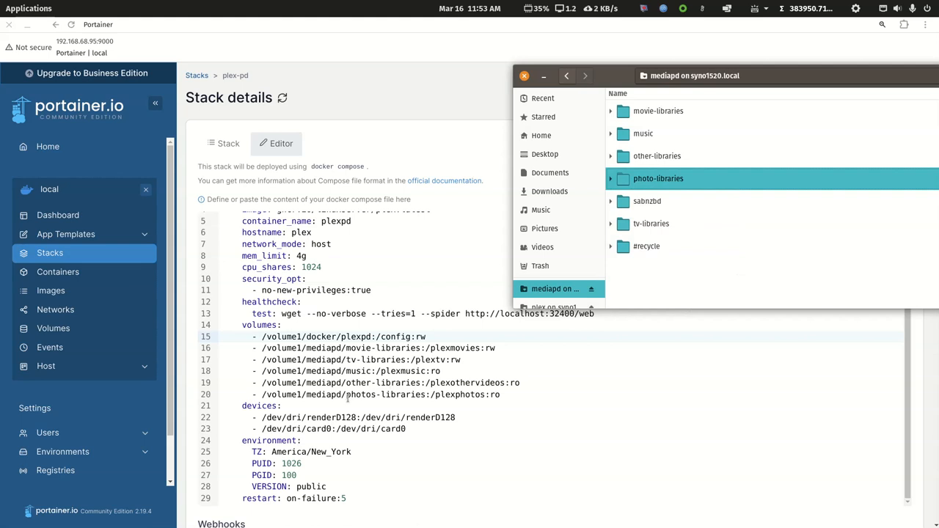
# Correct the photos host path to /volume1/mediapd/photo-libraries and update the stack with re-pull image and redeploy enabled.
pyautogui.click(370, 393)
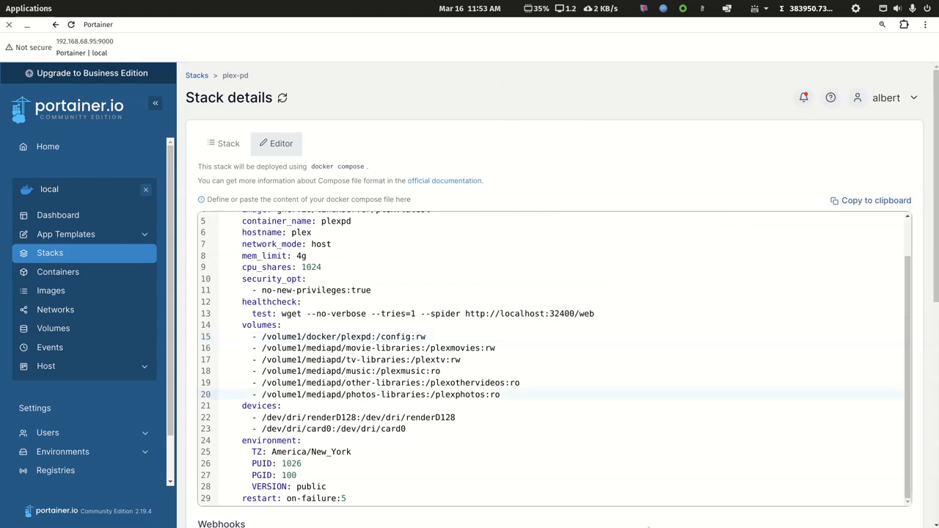
pyautogui.press('Delete')
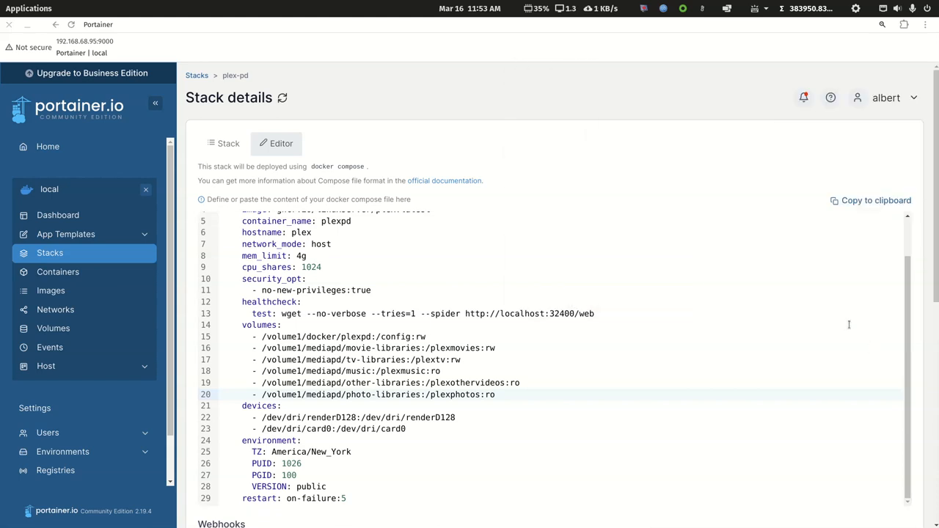
pyautogui.scroll(-5, 577, 325)
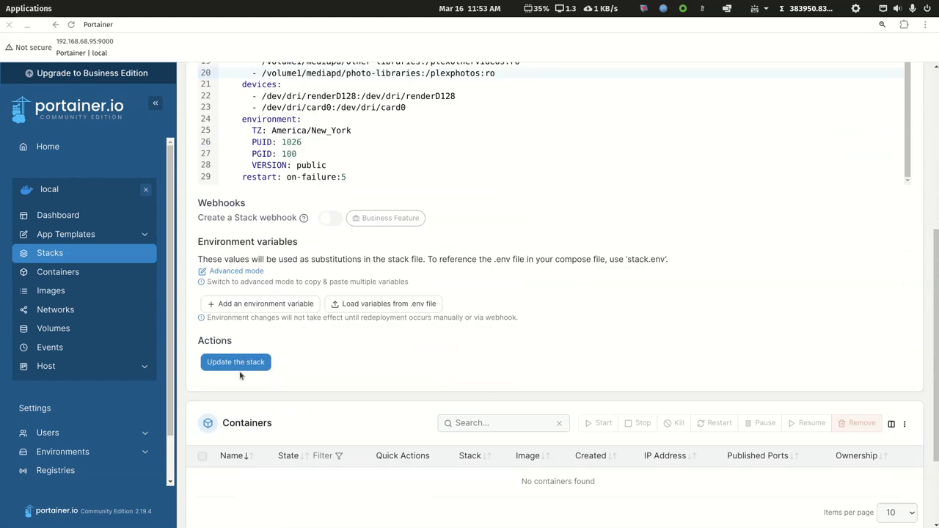
pyautogui.click(239, 367)
pyautogui.click(472, 314)
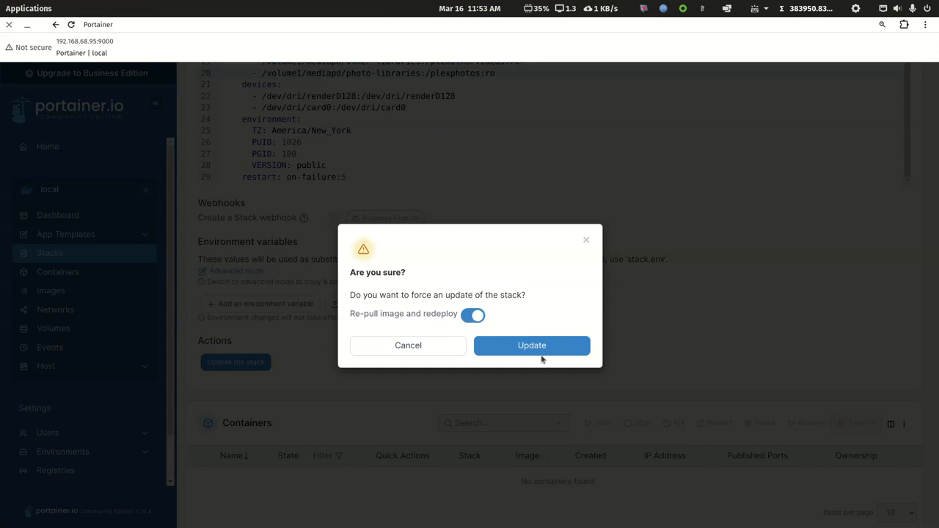
pyautogui.click(541, 352)
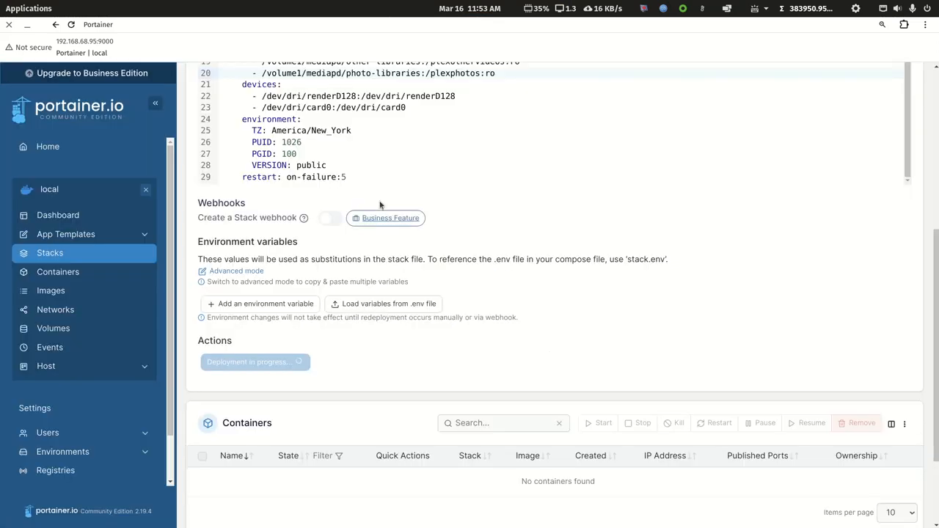
pyautogui.scroll(4, 558, 293)
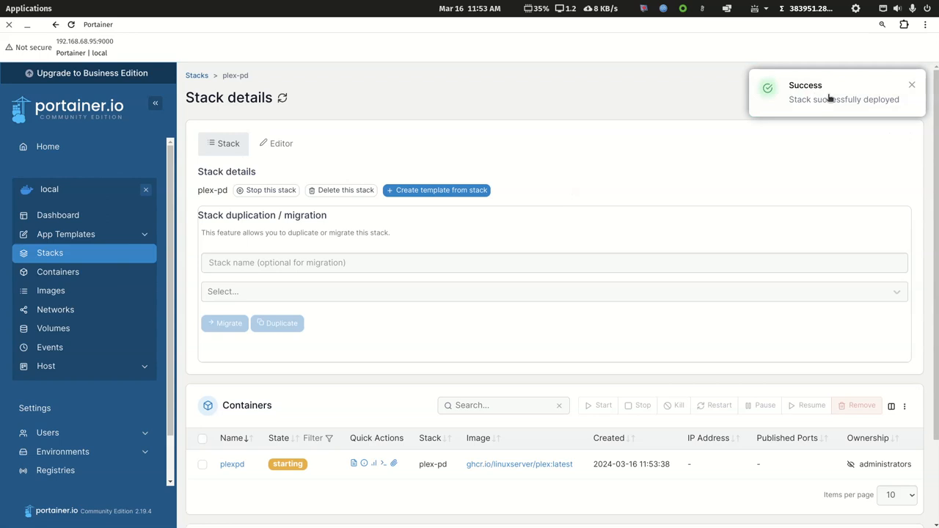
# Check the plexpd container's state in the refreshed container list, moving the Plex window out of the way.
pyautogui.click(62, 271)
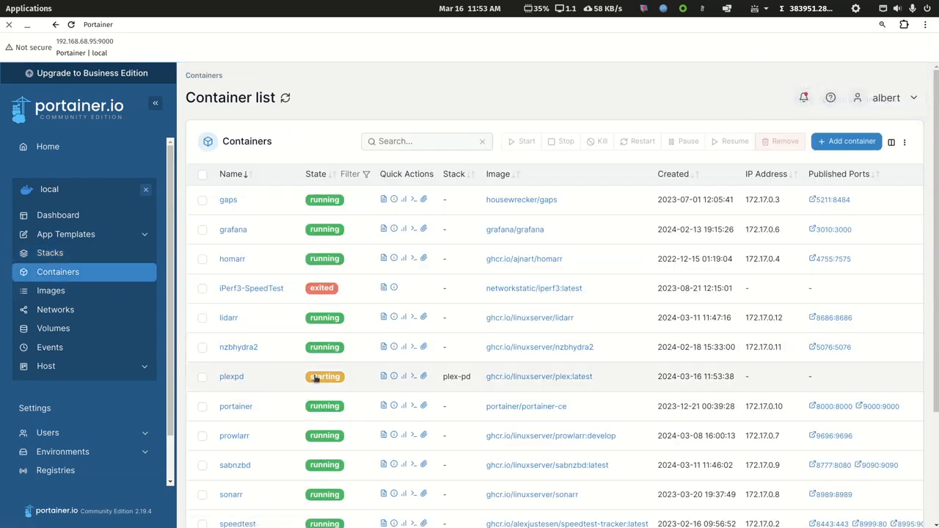
pyautogui.click(71, 25)
pyautogui.moveTo(321, 384)
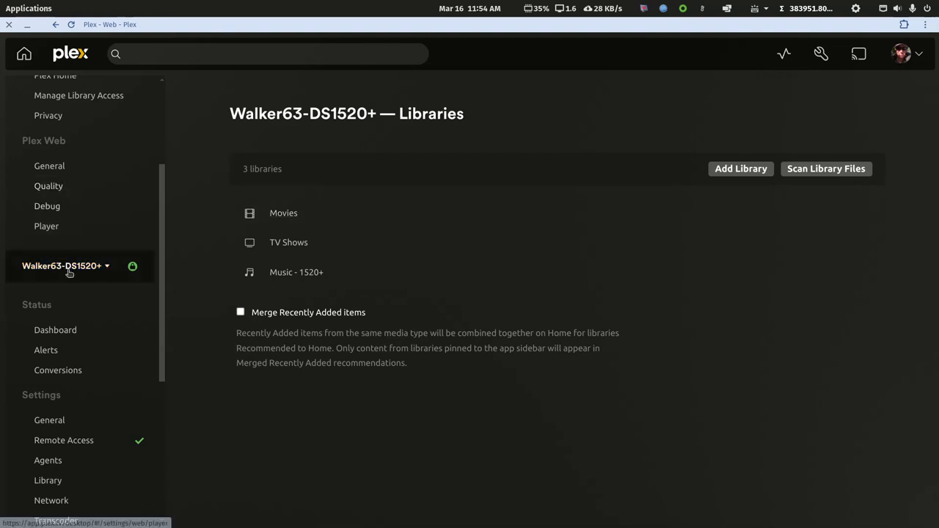
pyautogui.moveTo(331, 30); pyautogui.dragTo(938, 132)
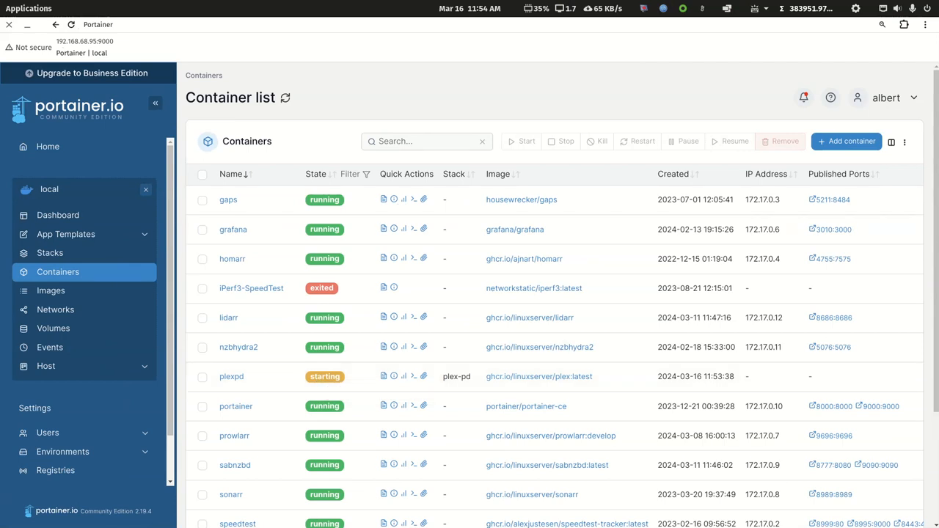
# Switch to the maximized Plex window, try to play Royal Wedding from the Movies library, and return to the server's Libraries settings.
pyautogui.moveTo(938, 84); pyautogui.dragTo(586, 77)
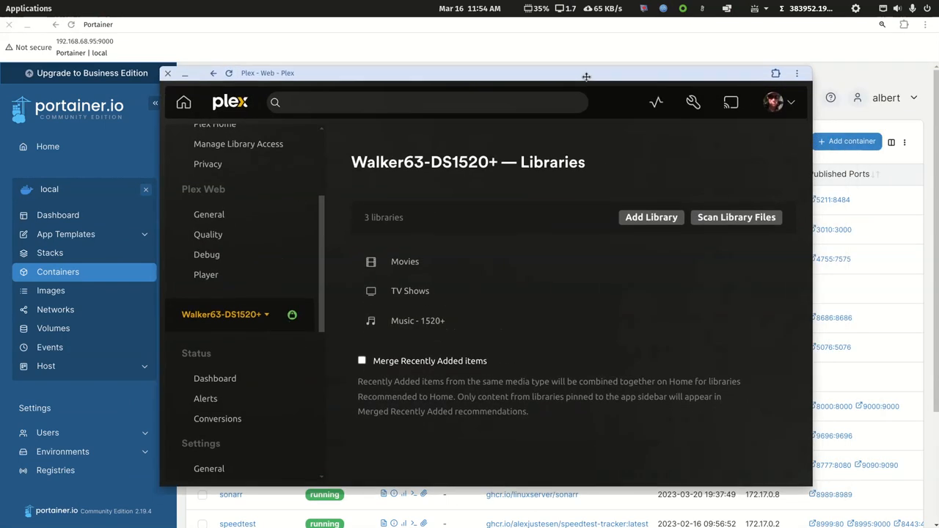
pyautogui.doubleClick(587, 77)
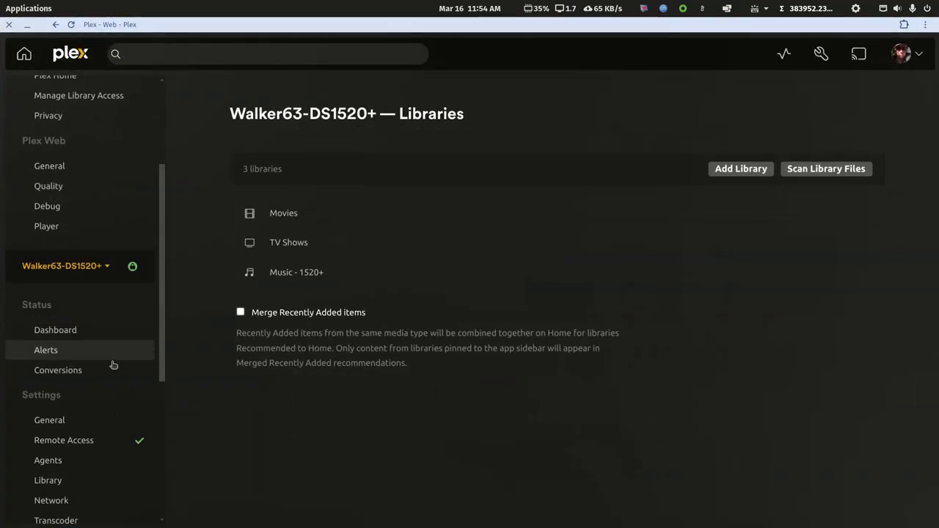
pyautogui.click(293, 216)
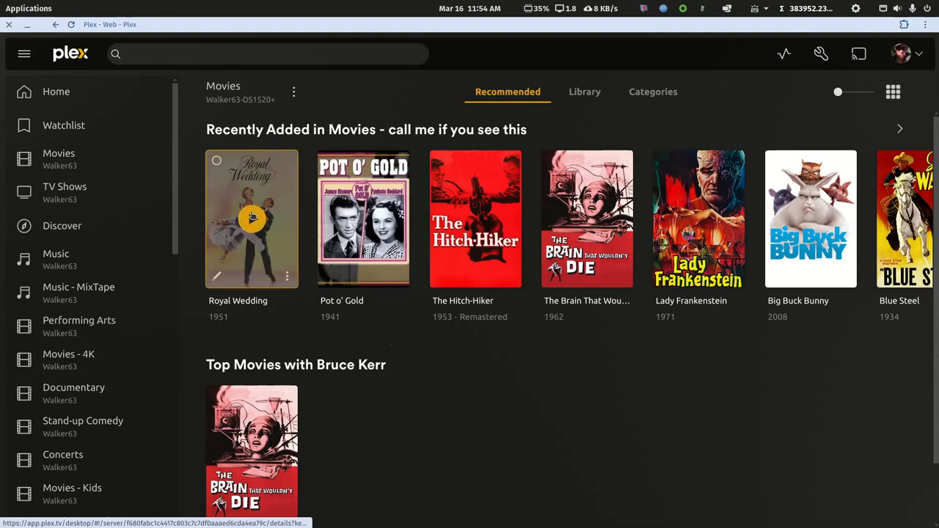
pyautogui.click(253, 219)
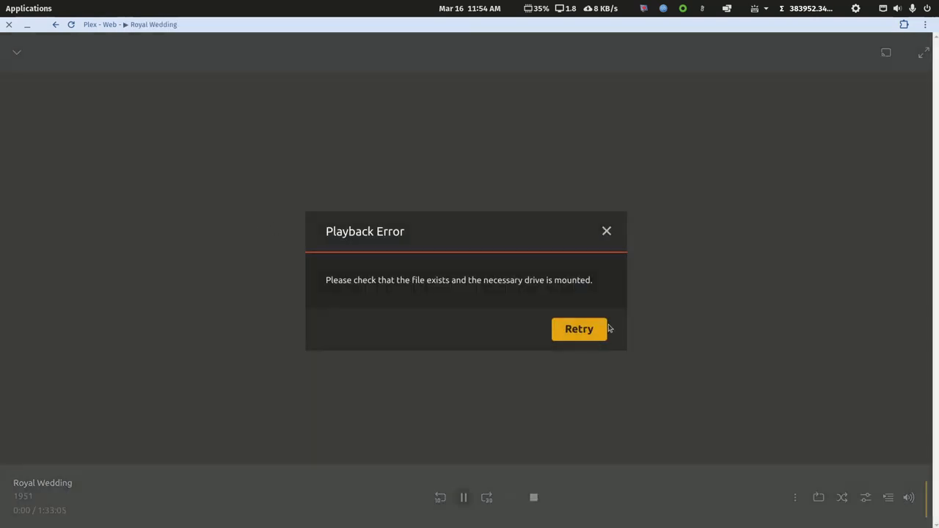
pyautogui.click(607, 232)
pyautogui.click(54, 25)
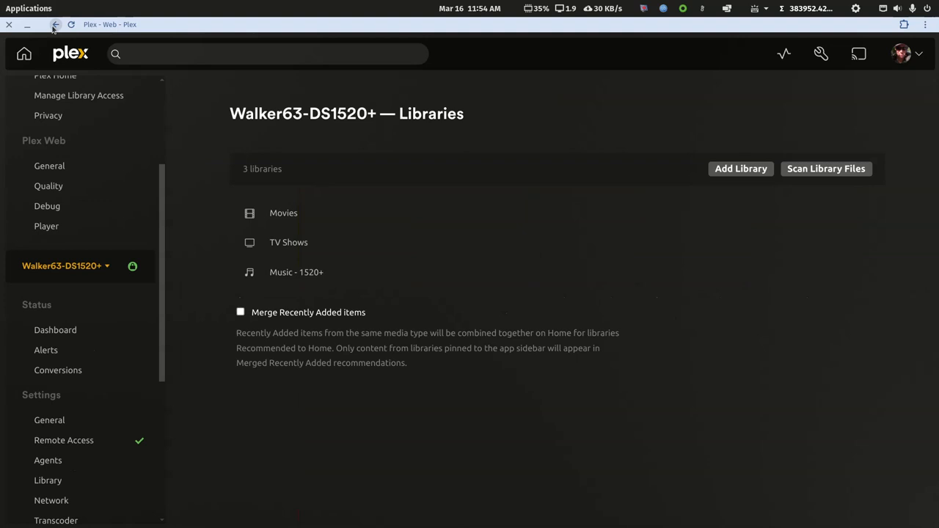
# Try to play Life With Elizabeth and The Lucy Show from the TV Shows library, and return to the server's Libraries settings.
pyautogui.click(297, 244)
pyautogui.click(367, 223)
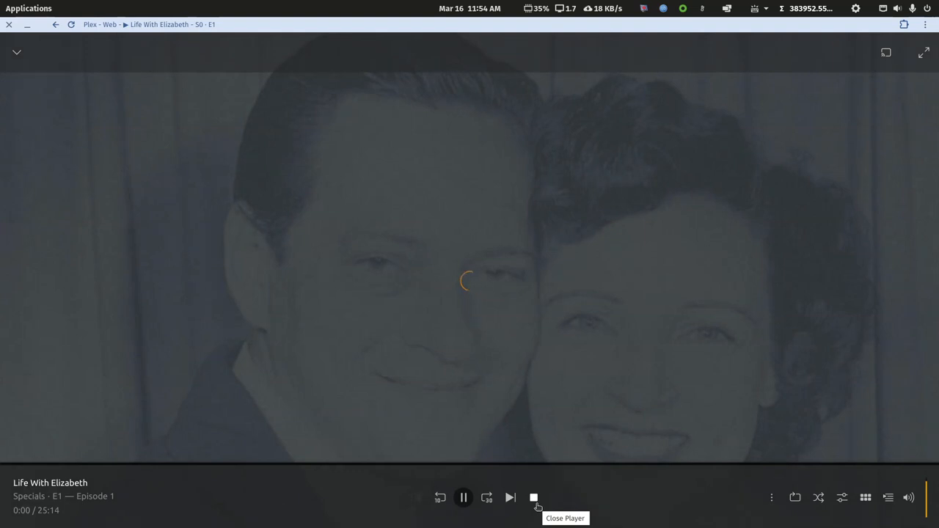
pyautogui.click(534, 498)
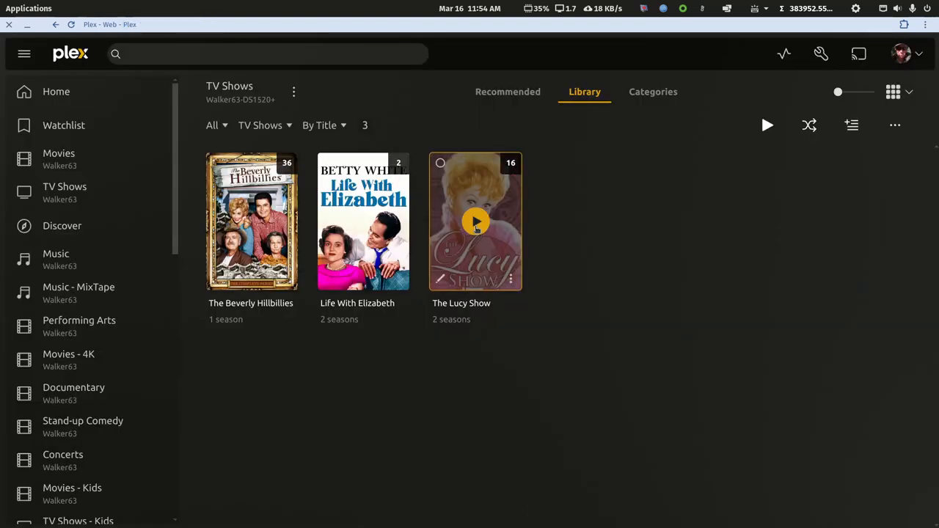
pyautogui.click(476, 223)
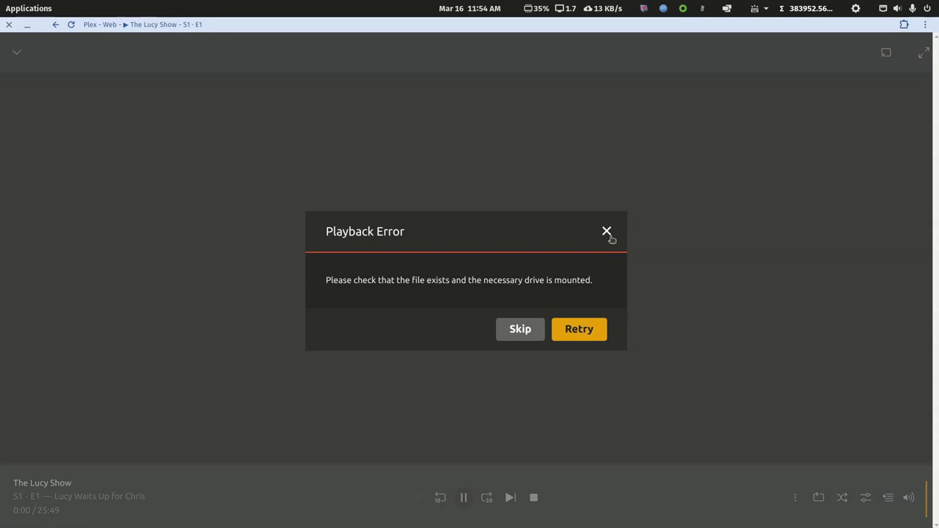
pyautogui.click(607, 234)
pyautogui.click(55, 27)
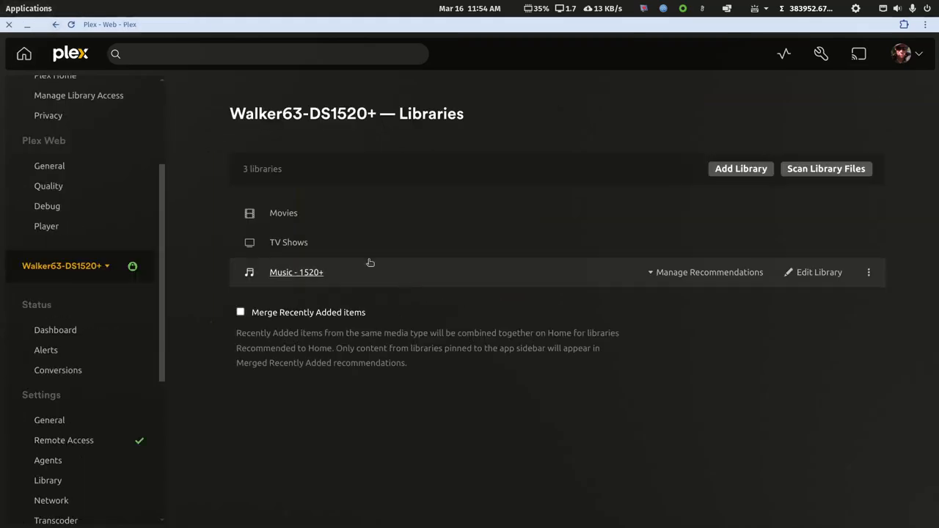
# Edit the Movies library's folders and remove the old /plexlookheremedia/movie-libraries/movie-main path.
pyautogui.moveTo(729, 217)
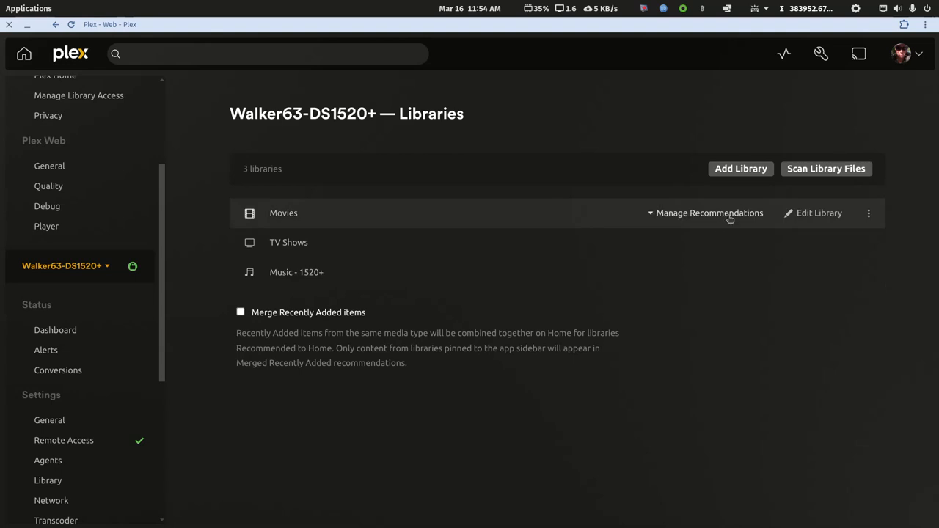
pyautogui.click(799, 214)
pyautogui.click(264, 168)
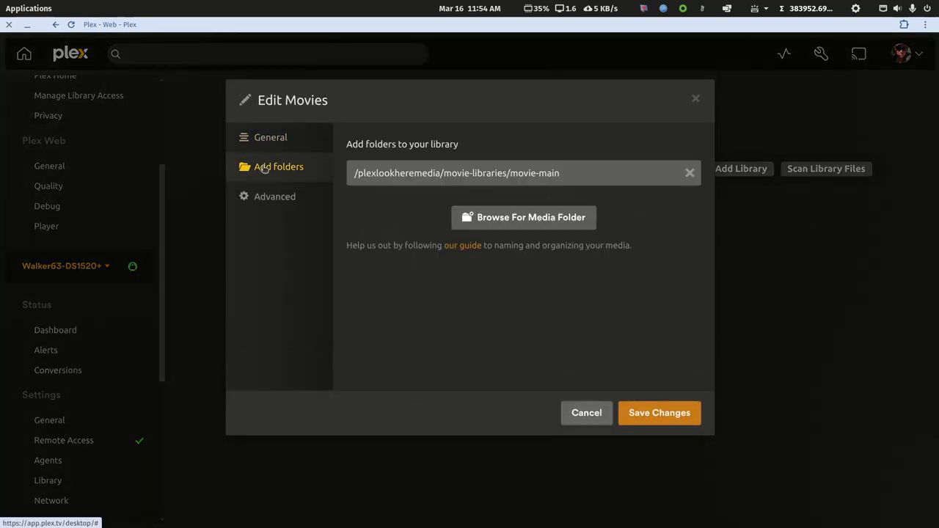
pyautogui.moveTo(437, 176); pyautogui.dragTo(347, 174)
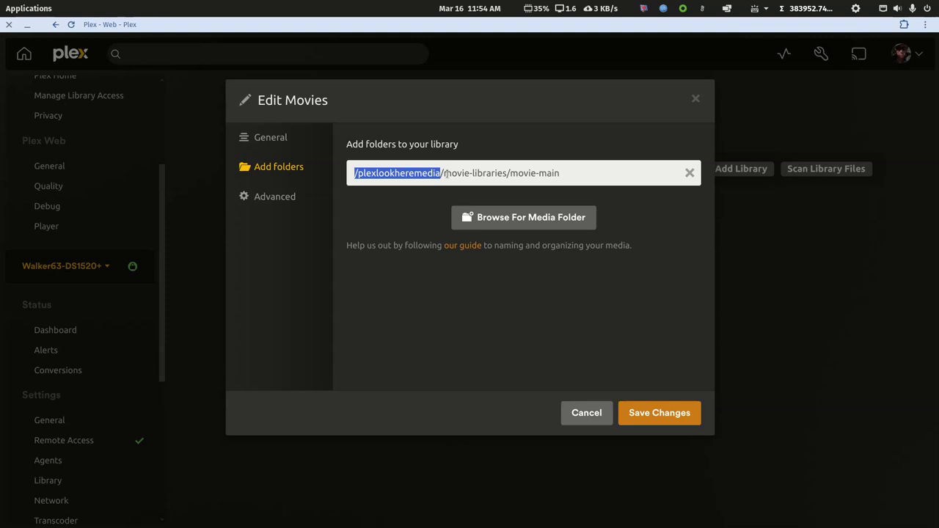
pyautogui.click(689, 173)
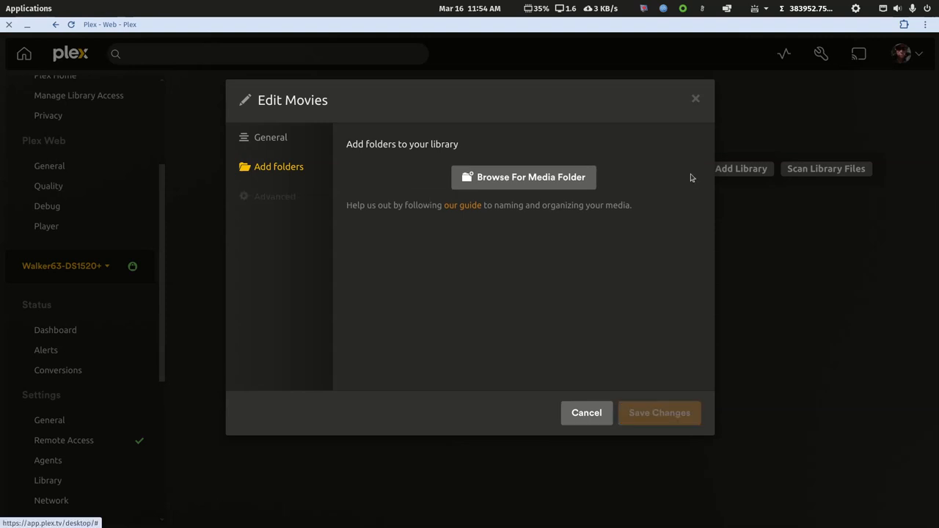
# Add the /plexmovies/movie-main folder to the Movies library and save the changes.
pyautogui.click(534, 181)
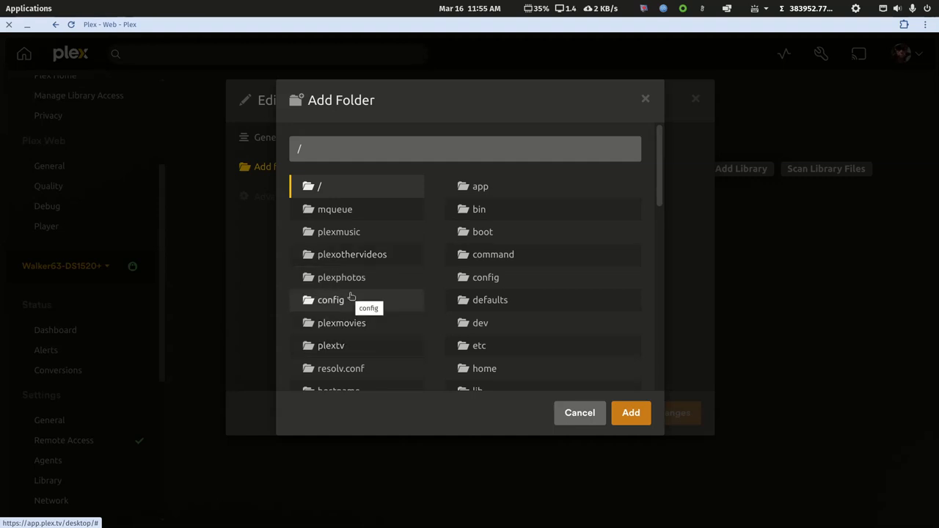
pyautogui.scroll(-1, 350, 296)
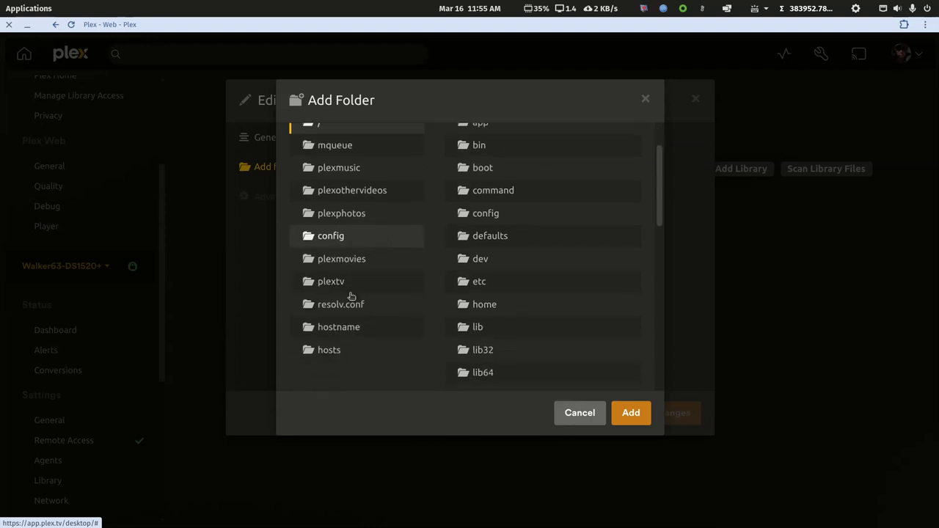
pyautogui.scroll(1, 351, 295)
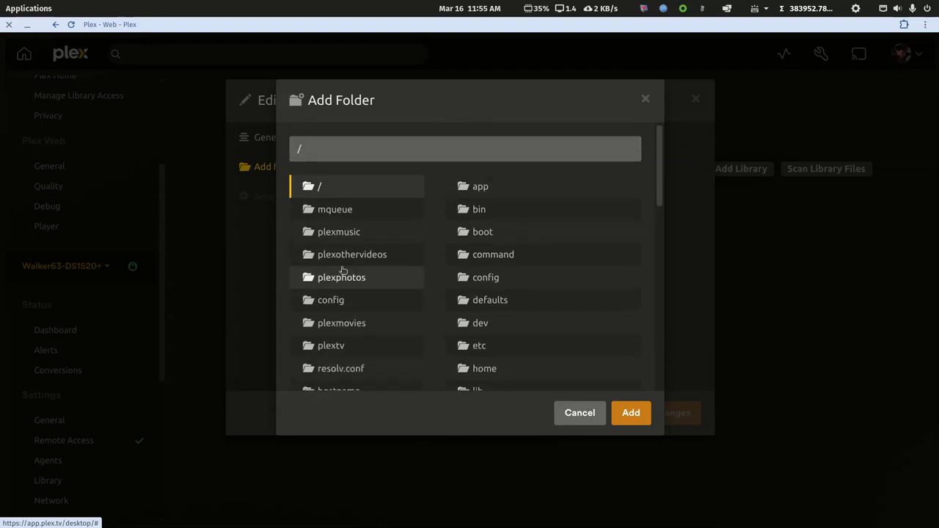
pyautogui.click(349, 324)
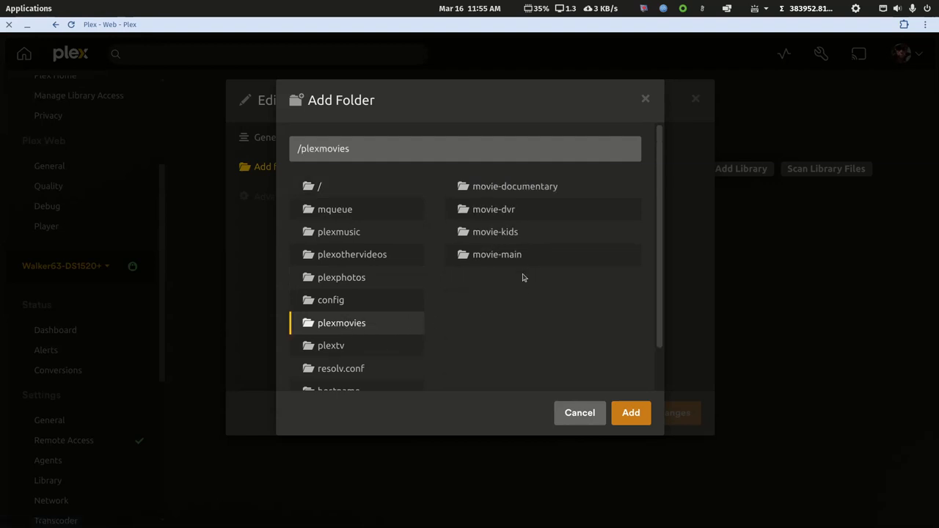
pyautogui.click(505, 256)
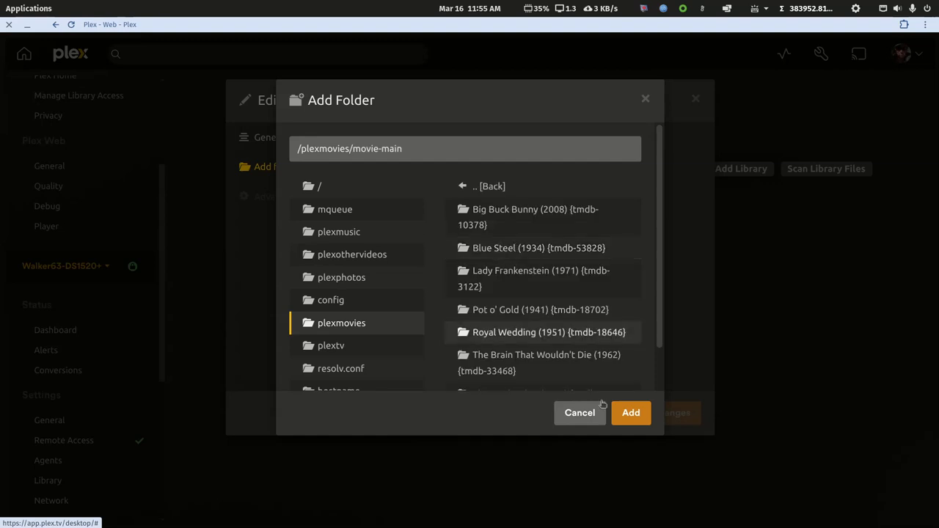
pyautogui.click(631, 414)
pyautogui.click(658, 413)
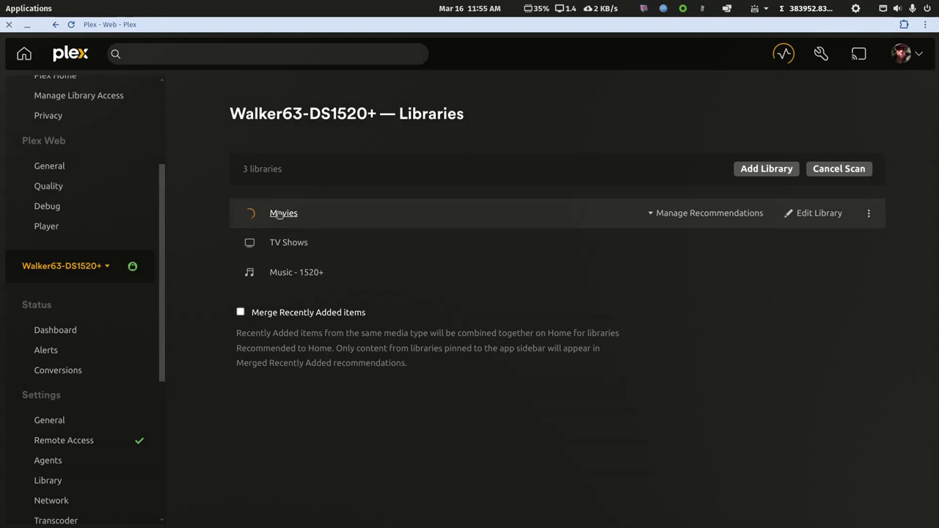
# Test playback of Pot o' Gold and The Brain That Wouldn't Die from the Movies library, closing the player after each.
pyautogui.click(279, 213)
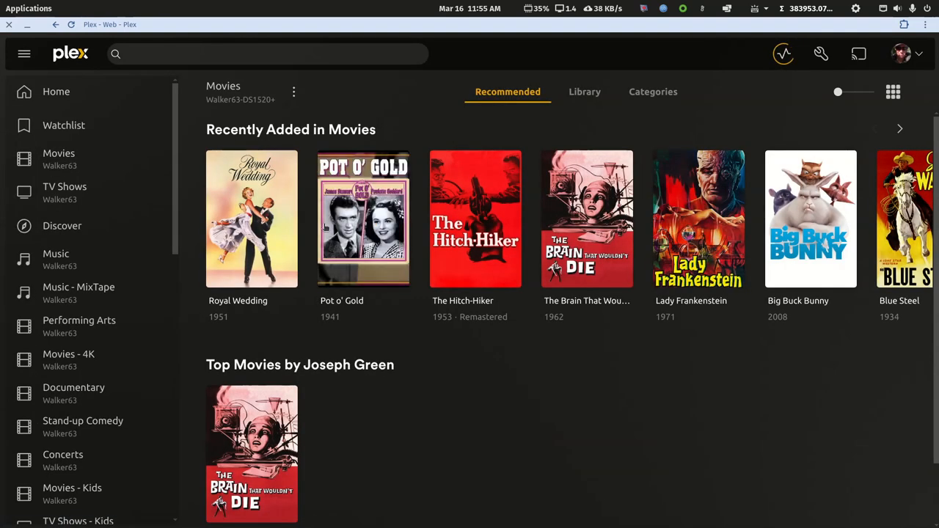
pyautogui.click(363, 220)
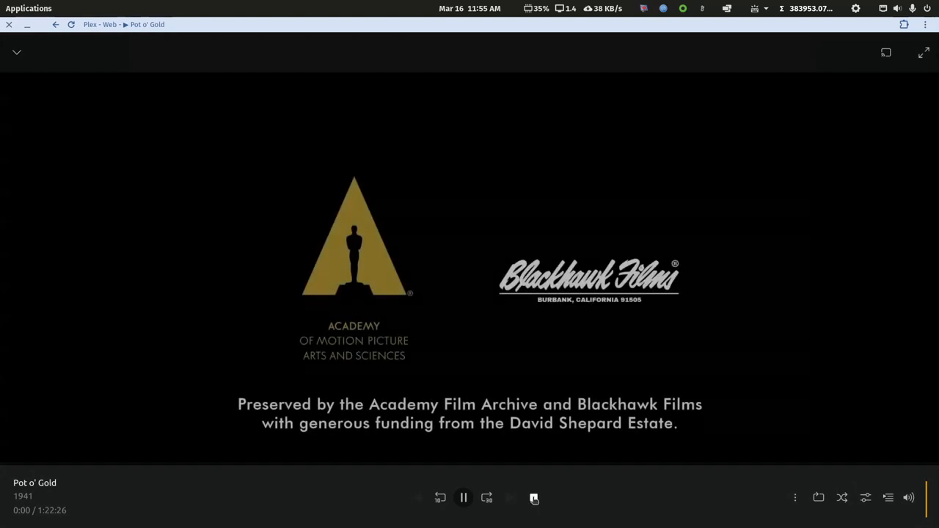
pyautogui.click(534, 499)
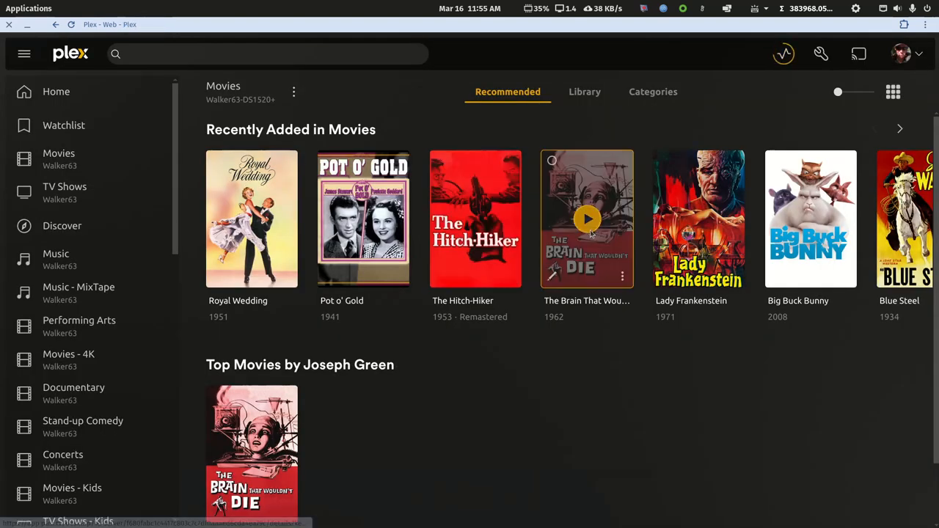
pyautogui.click(589, 221)
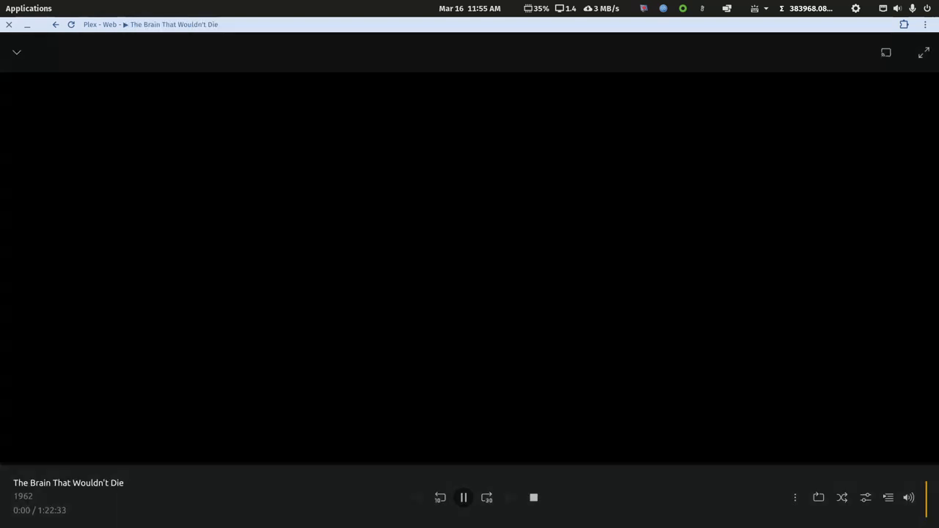
pyautogui.click(535, 502)
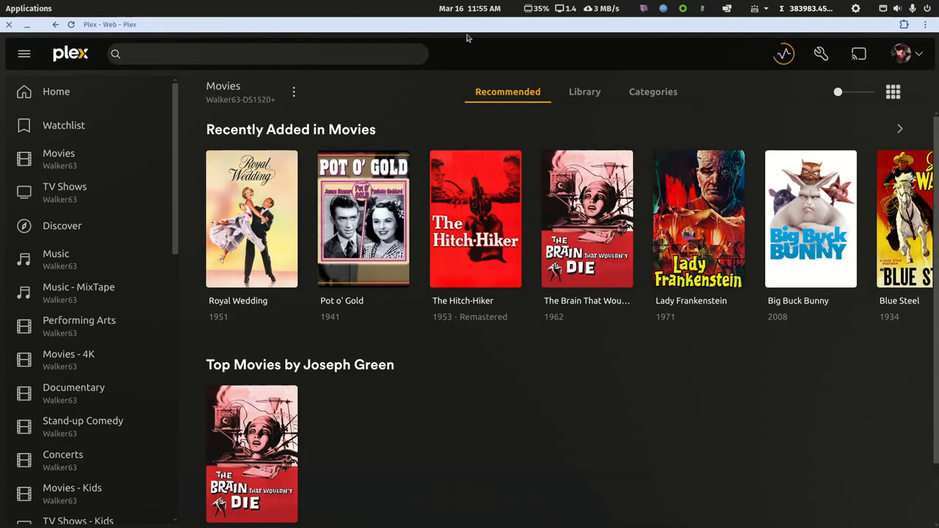
pyautogui.moveTo(481, 24); pyautogui.dragTo(514, 86)
pyautogui.hotkey('alt', 'Tab')
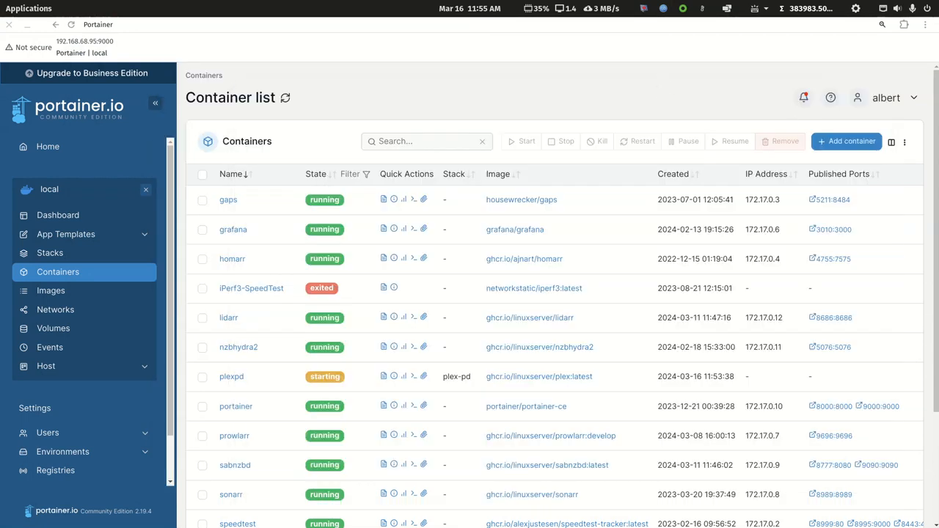
pyautogui.moveTo(651, 118); pyautogui.dragTo(446, 85)
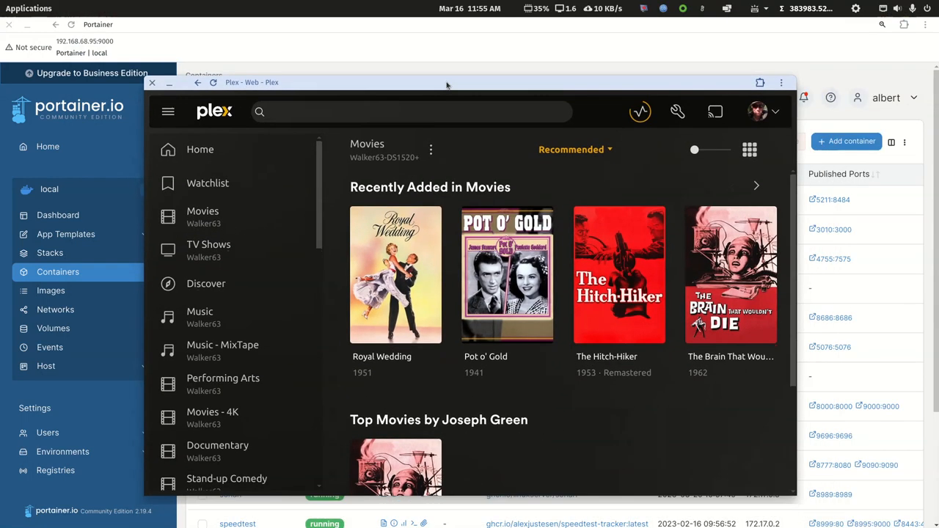
pyautogui.doubleClick(446, 85)
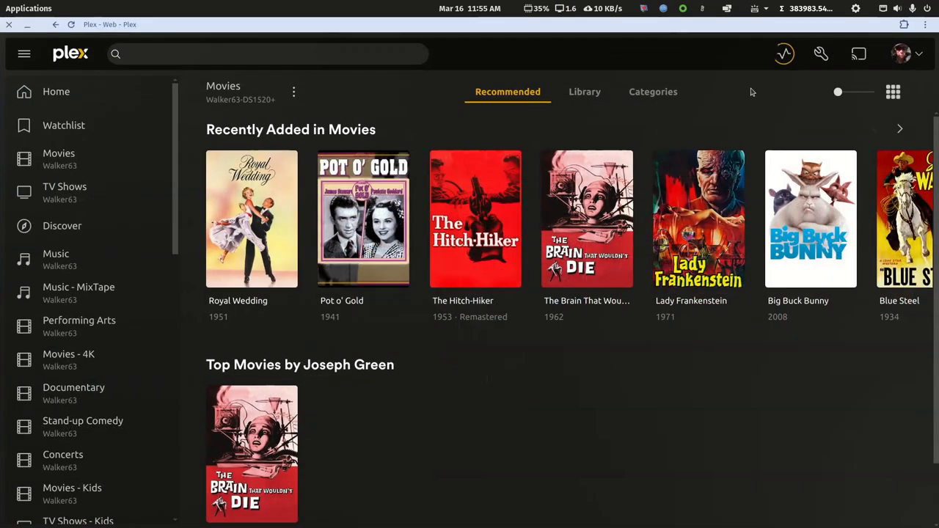
# Return to the Libraries settings, edit the TV Shows library's folders and remove the old /plexlookheremedia/tv-libraries/tv-main path.
pyautogui.click(55, 24)
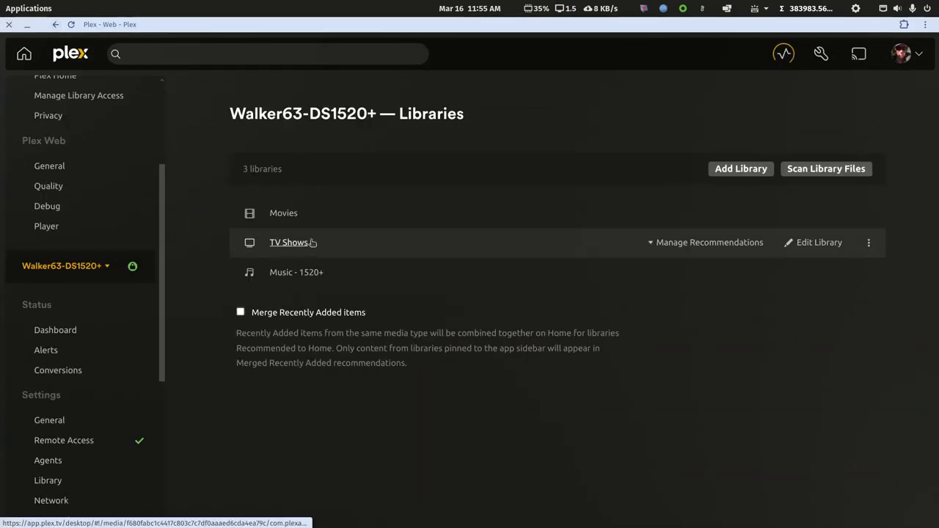
pyautogui.click(820, 243)
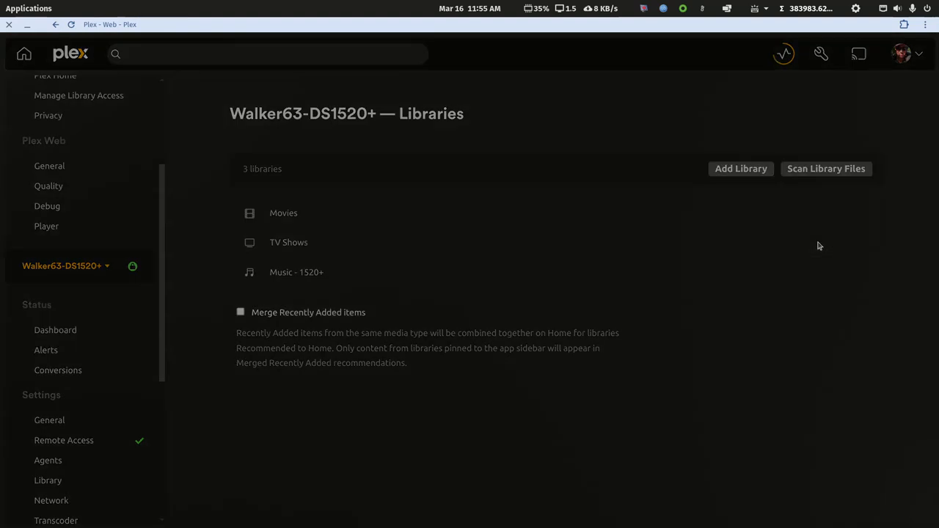
pyautogui.click(266, 170)
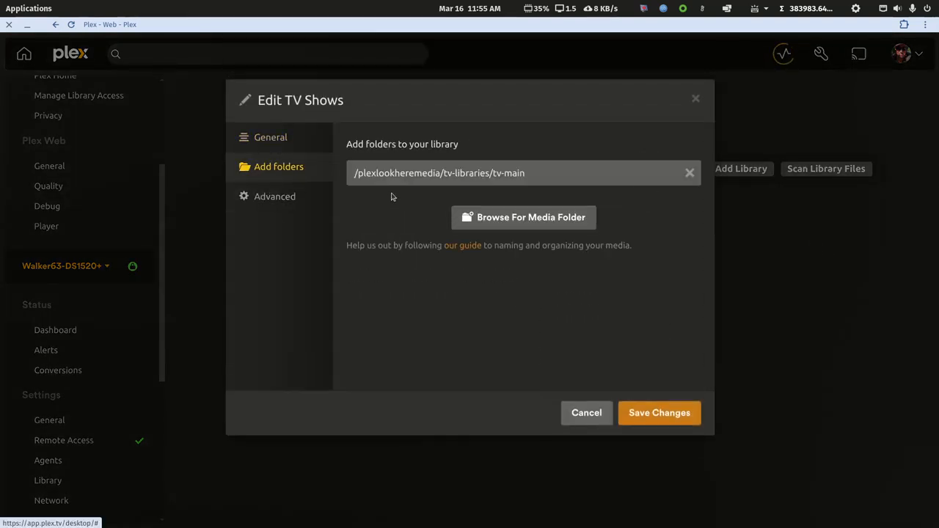
pyautogui.moveTo(357, 174); pyautogui.dragTo(437, 173)
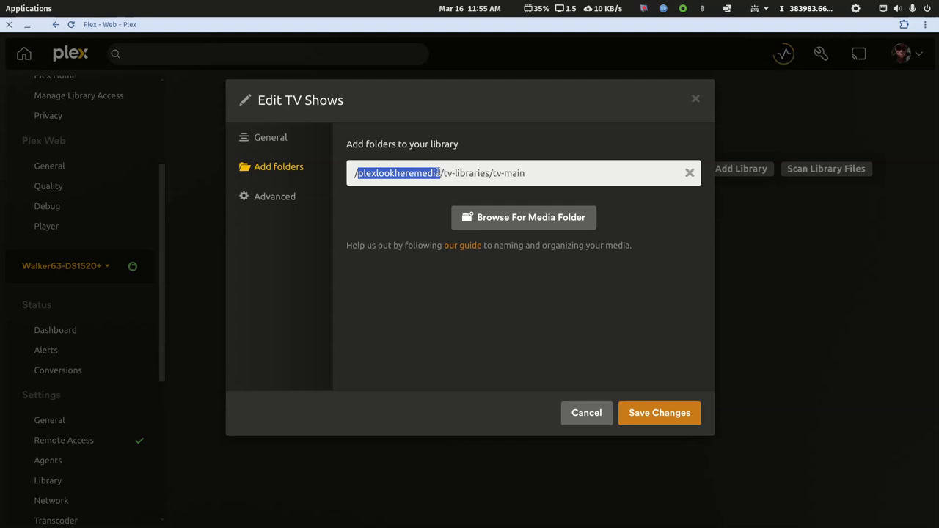
pyautogui.click(689, 173)
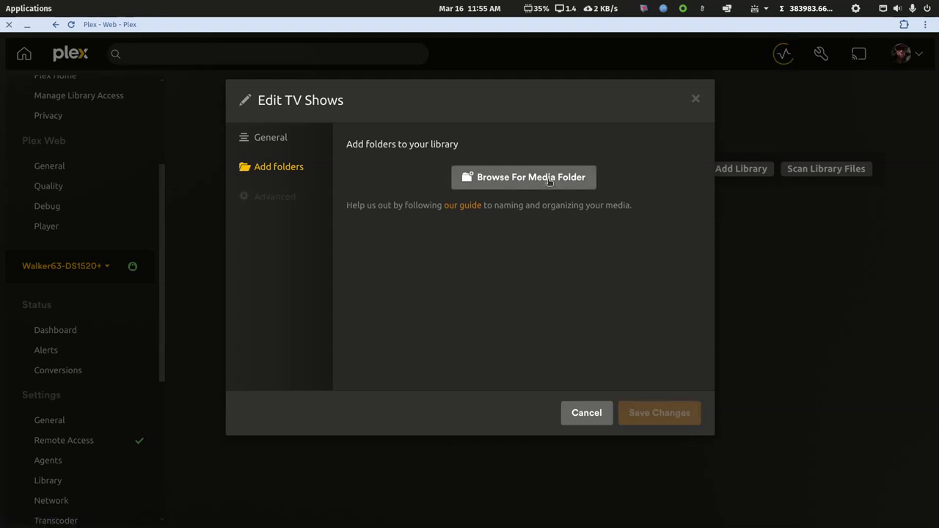
# Add the /plextv/tv-main folder to the TV Shows library and save the changes.
pyautogui.click(549, 182)
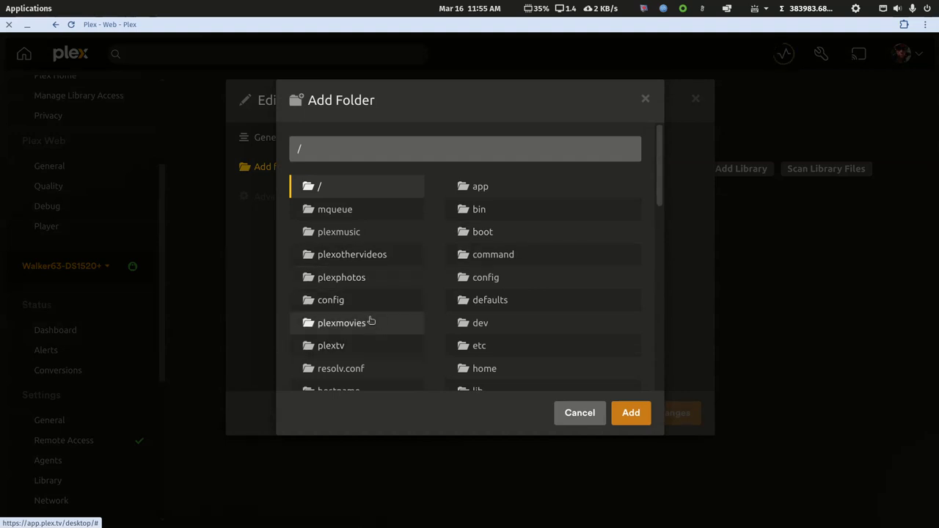
pyautogui.scroll(-1, 367, 300)
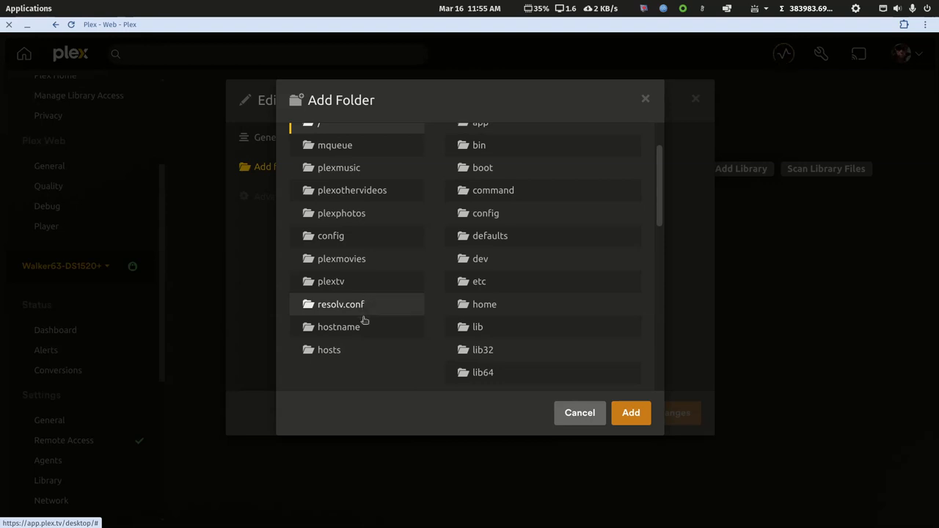
pyautogui.scroll(1, 365, 301)
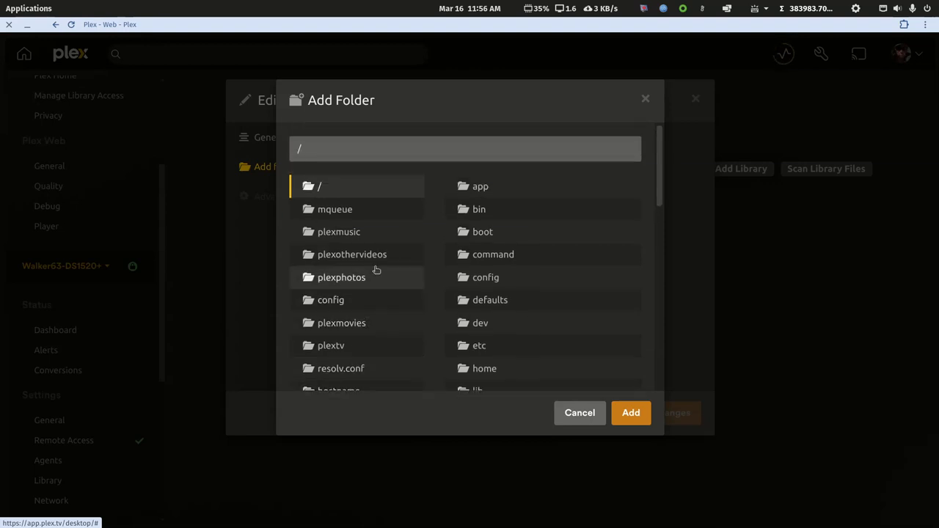
pyautogui.click(331, 348)
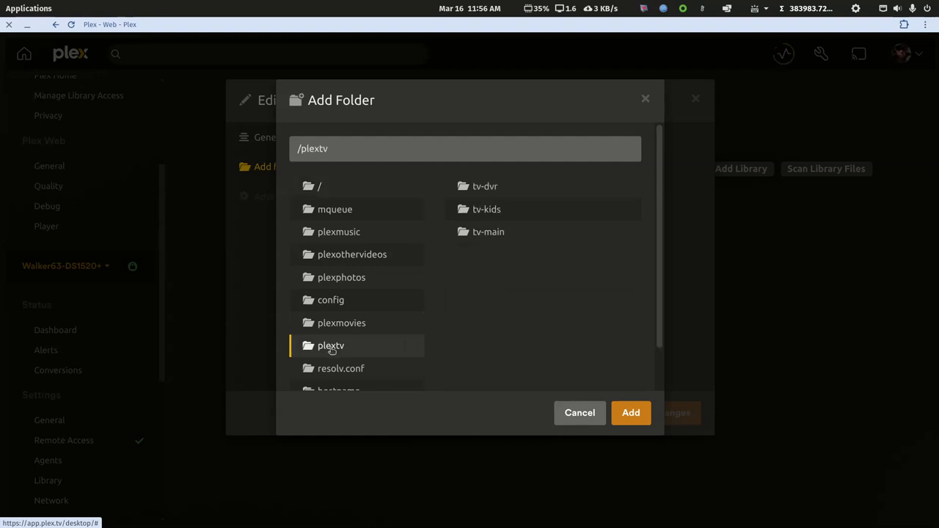
pyautogui.click(491, 233)
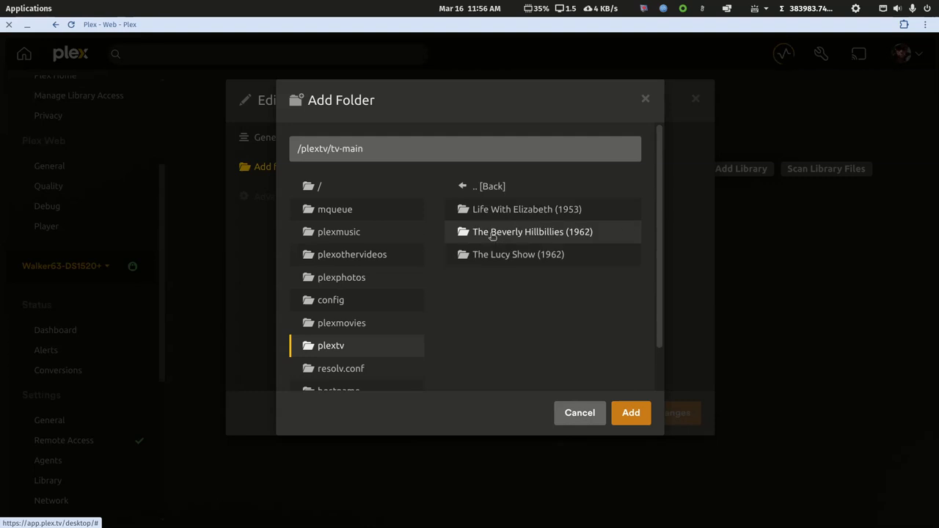
pyautogui.click(630, 413)
pyautogui.click(655, 415)
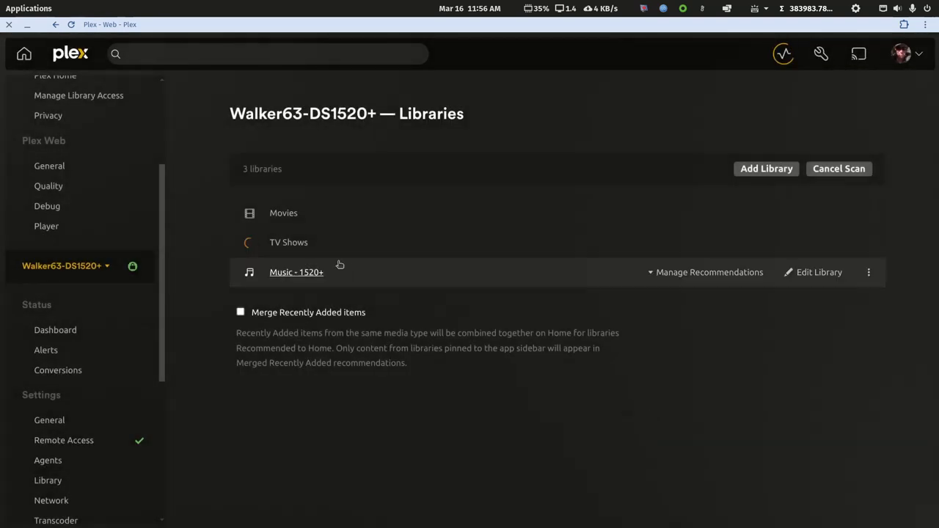
# Test playback of episode 15 of Life With Elizabeth season 1 from the TV Shows library, stopping the player once it runs.
pyautogui.click(287, 243)
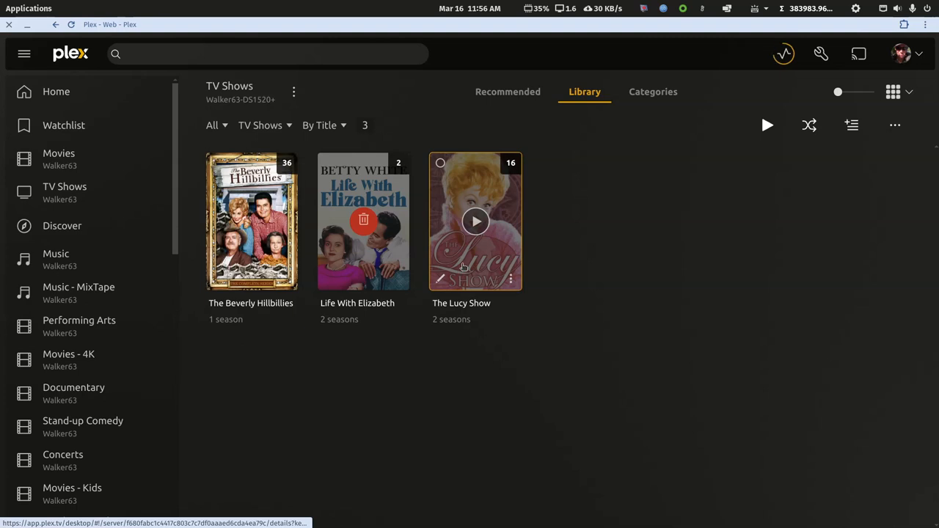
pyautogui.click(379, 264)
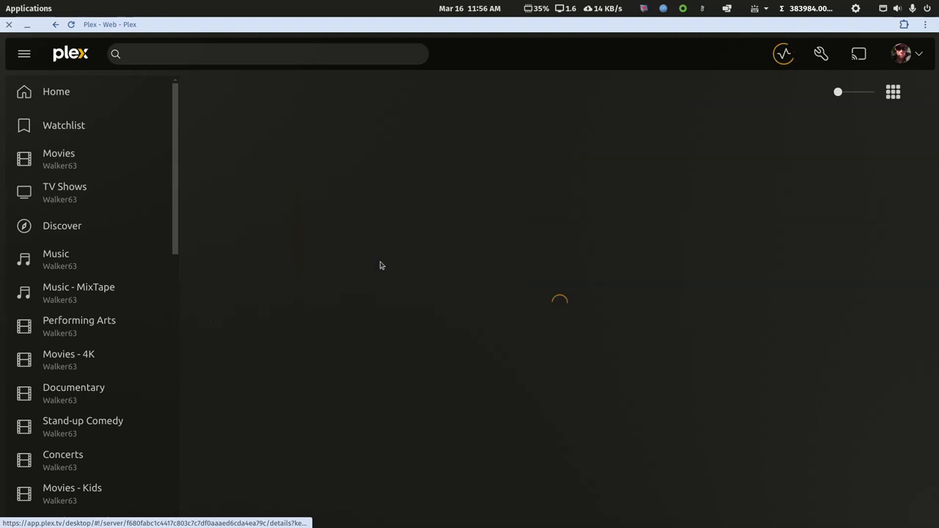
pyautogui.scroll(-2, 394, 282)
pyautogui.scroll(-2, 397, 293)
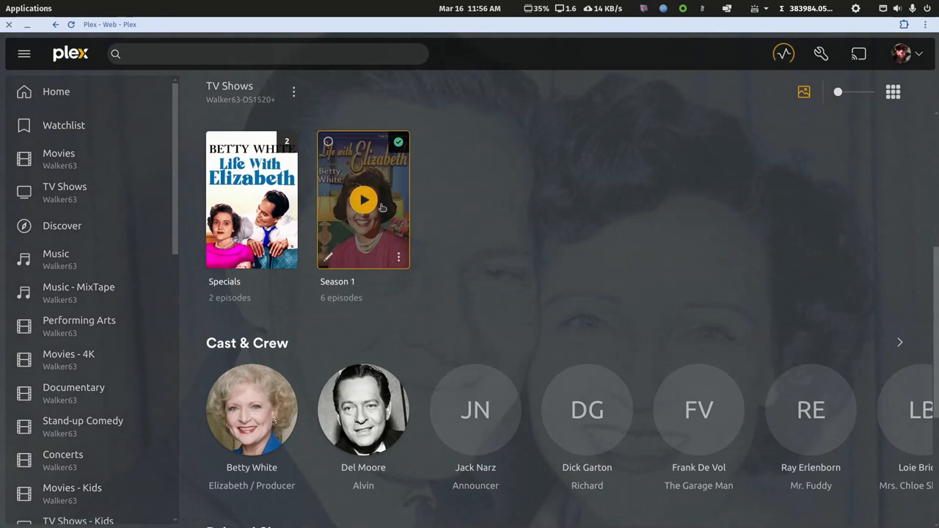
pyautogui.click(394, 211)
pyautogui.scroll(-5, 429, 308)
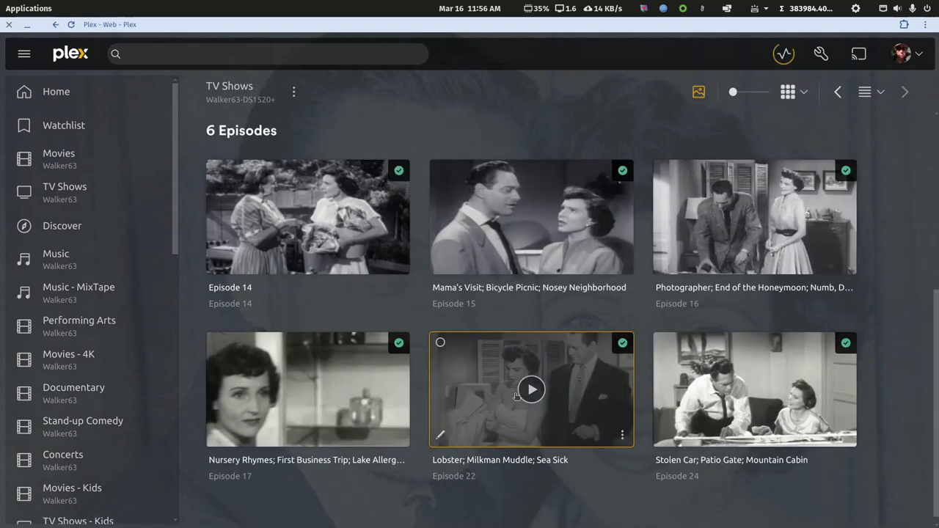
pyautogui.click(531, 218)
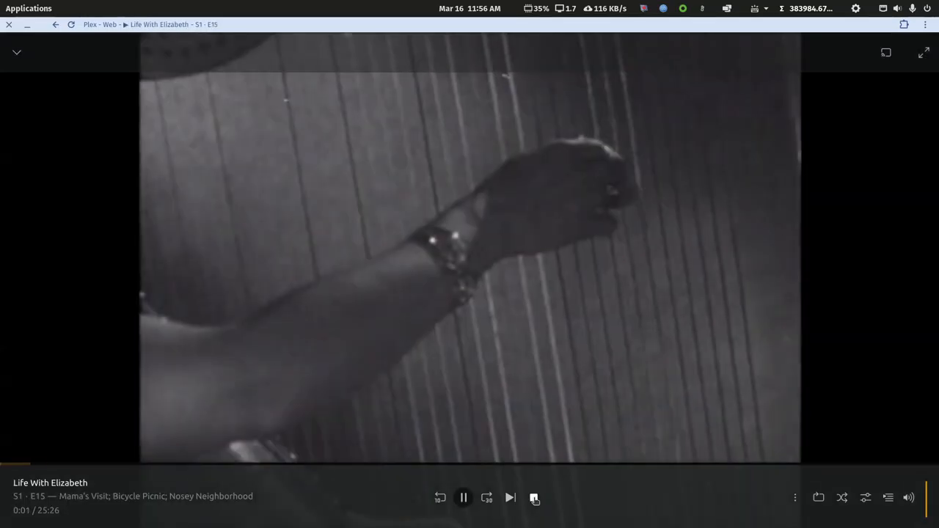
pyautogui.click(534, 497)
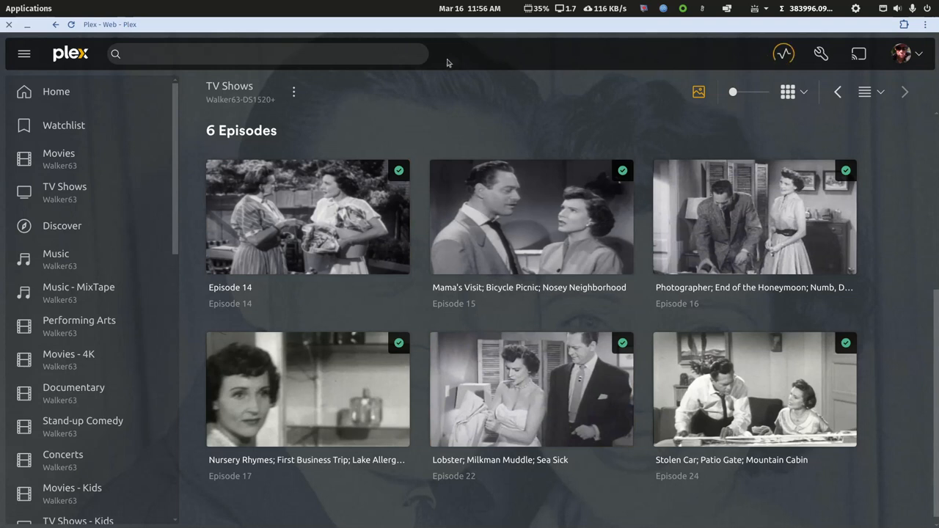
# Return to the Libraries settings, edit the Music - 1520+ library's folders and remove the old /plexlookheremedia/music/music-main path.
pyautogui.rightClick(429, 24)
pyautogui.click(438, 35)
pyautogui.rightClick(438, 37)
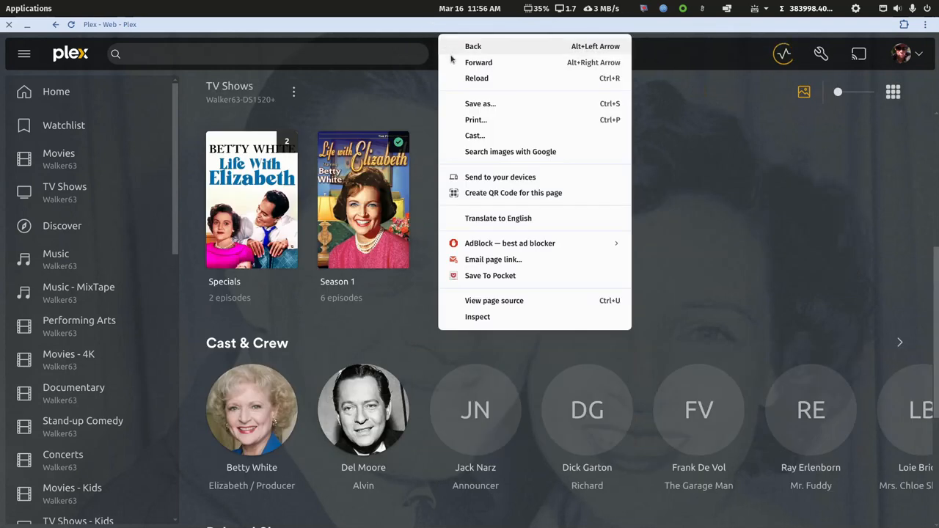
pyautogui.click(457, 46)
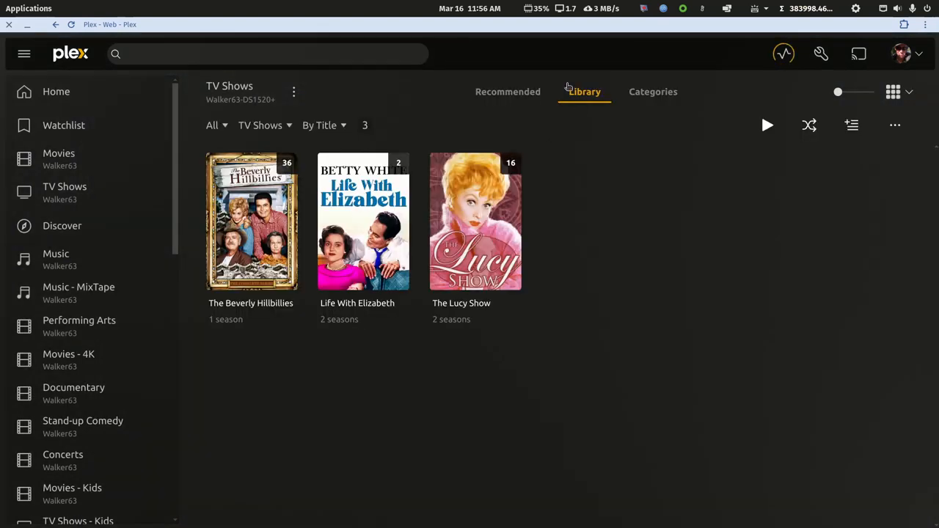
pyautogui.rightClick(550, 30)
pyautogui.click(559, 43)
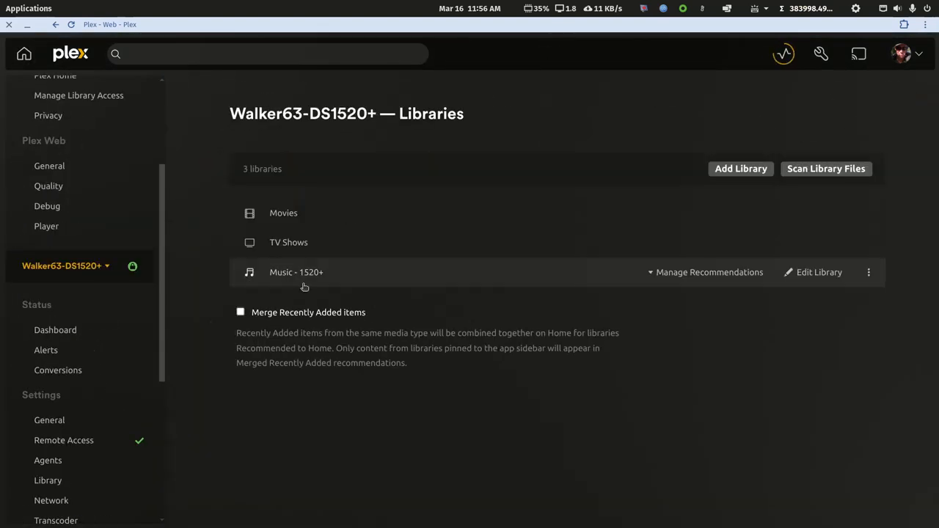
pyautogui.click(807, 272)
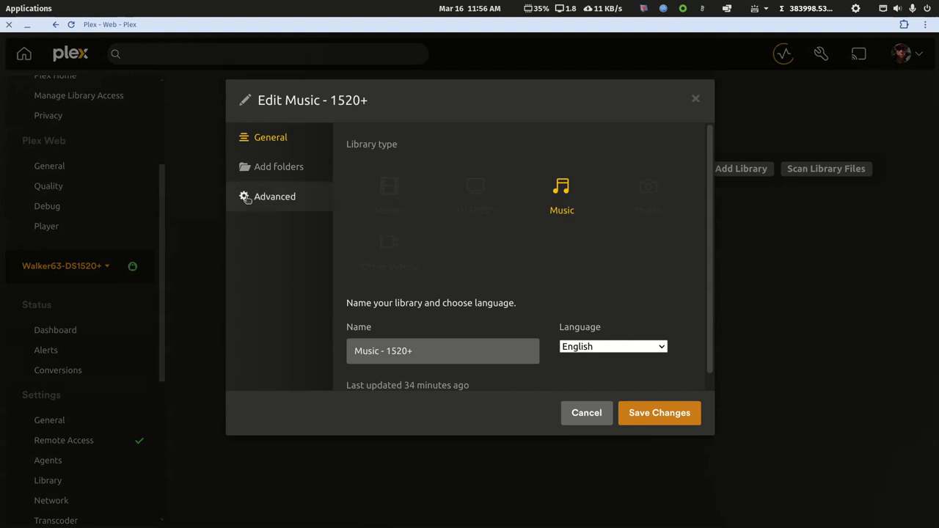
pyautogui.click(303, 174)
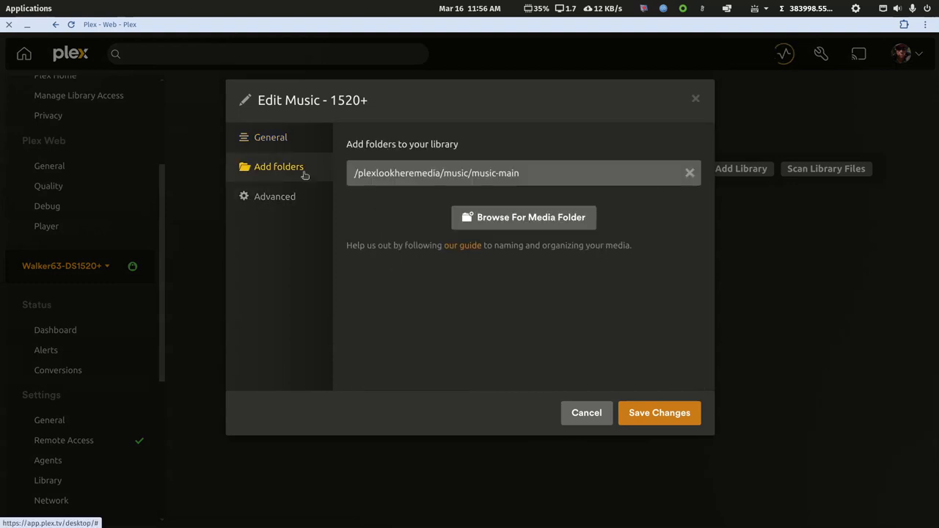
pyautogui.click(690, 173)
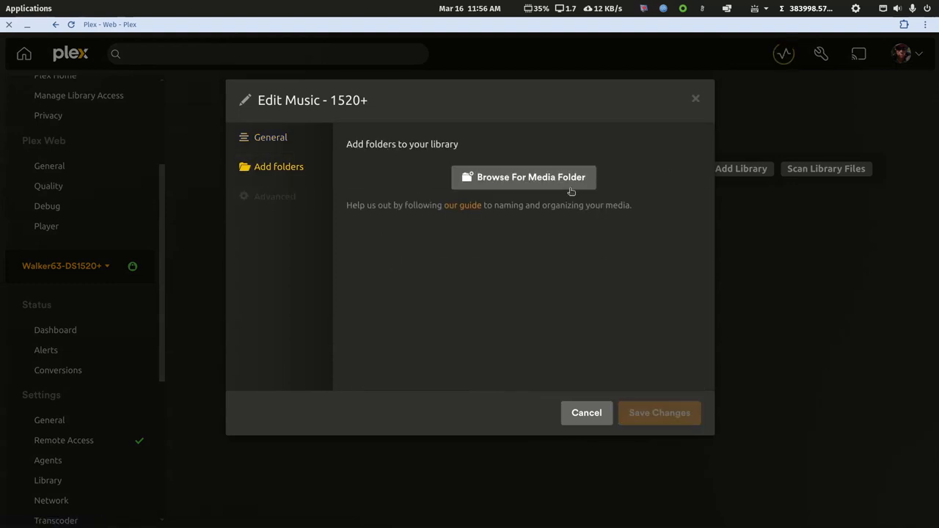
# Add the /plexmusic/music-main folder to the Music - 1520+ library, save the changes and open the library to check its artists.
pyautogui.click(531, 180)
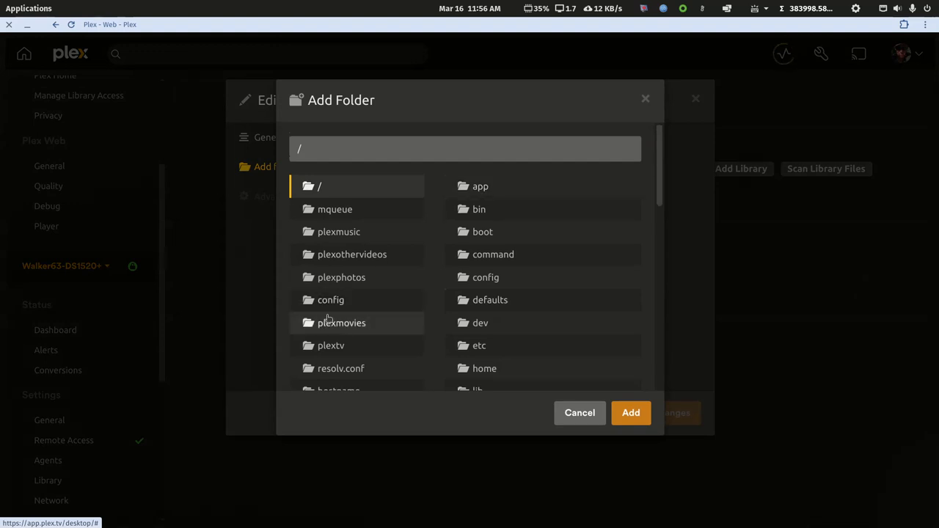
pyautogui.scroll(-2, 328, 319)
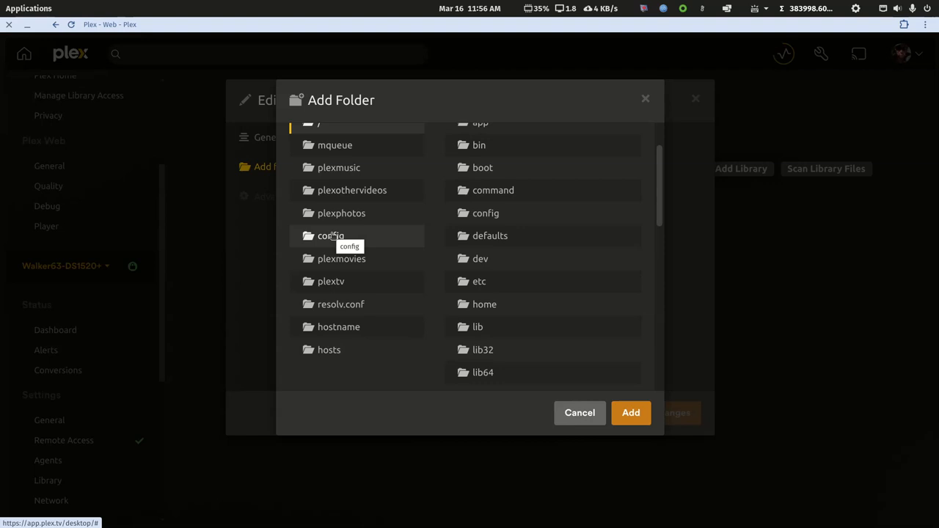
pyautogui.click(340, 169)
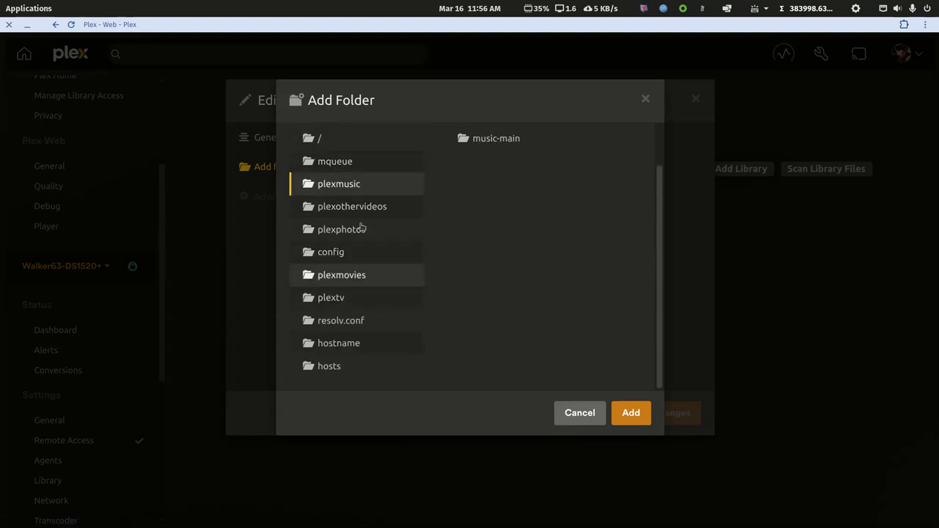
pyautogui.click(495, 140)
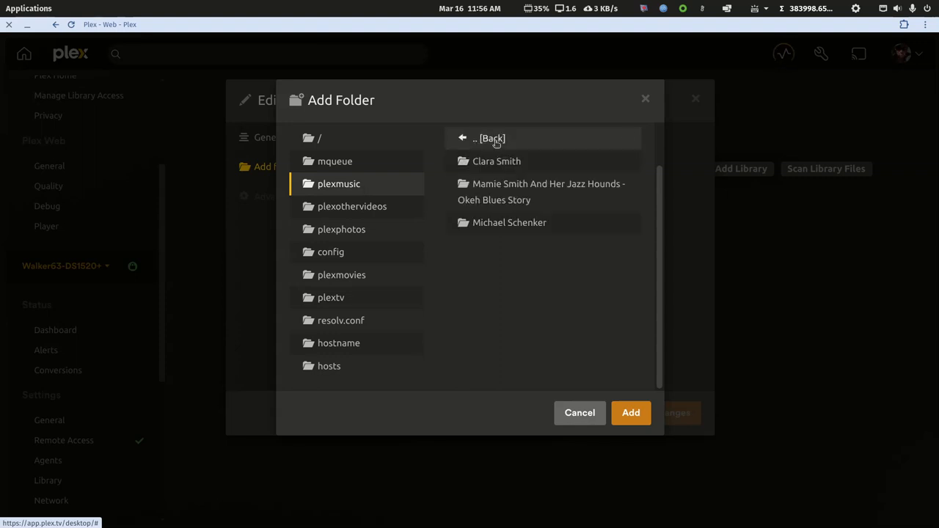
pyautogui.click(629, 413)
pyautogui.click(639, 415)
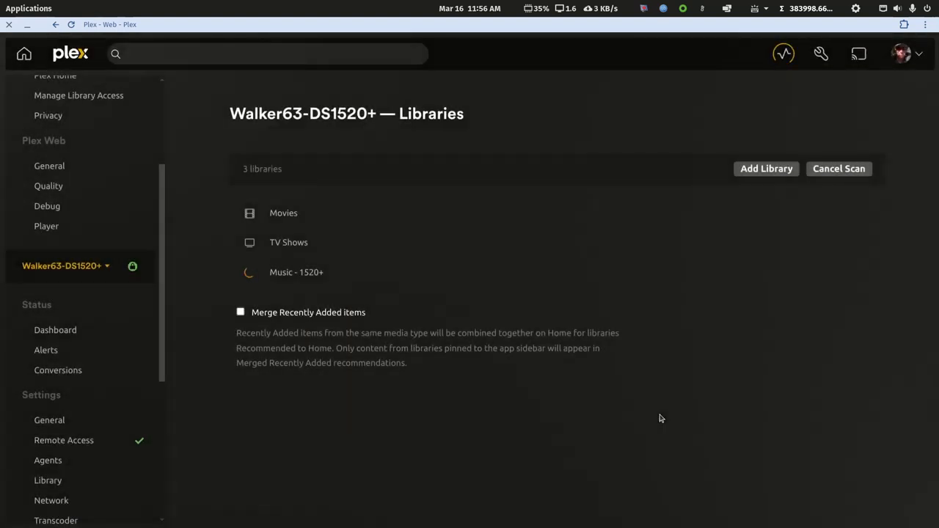
pyautogui.click(289, 272)
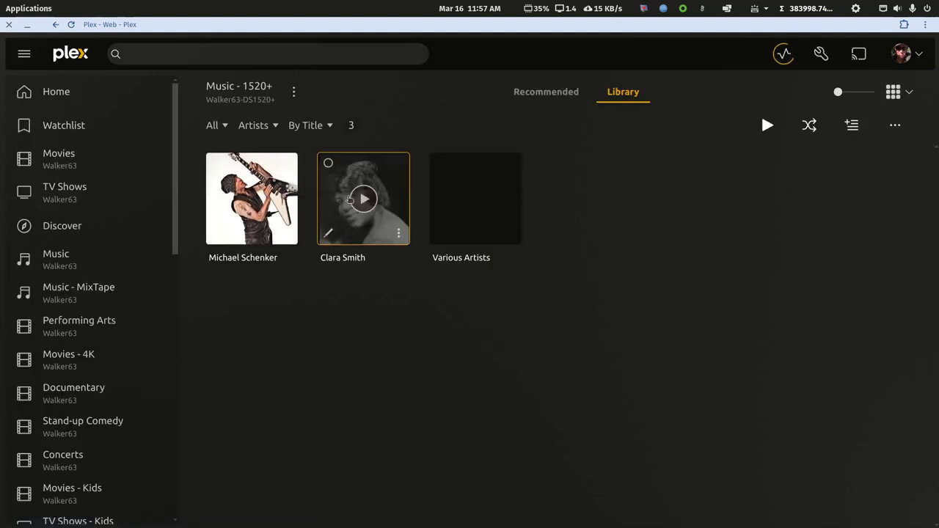
# Switch from Plex to Portainer and look through the container list.
pyautogui.doubleClick(256, 25)
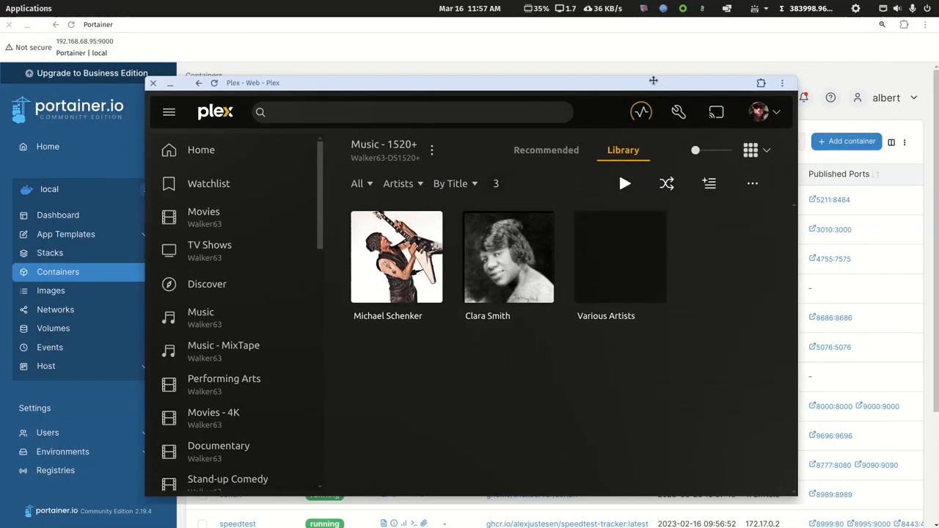
pyautogui.middleClick(648, 83)
pyautogui.hotkey('ctrl', 'a')
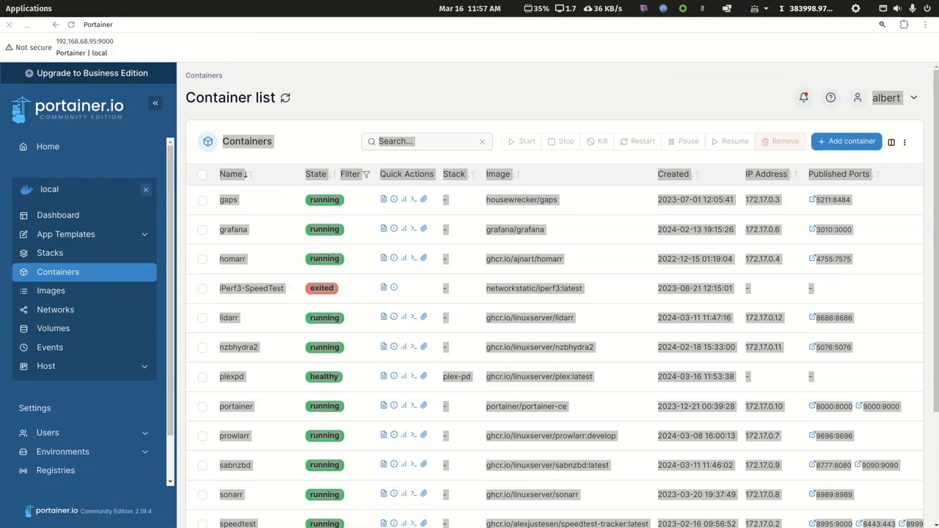
pyautogui.click(930, 198)
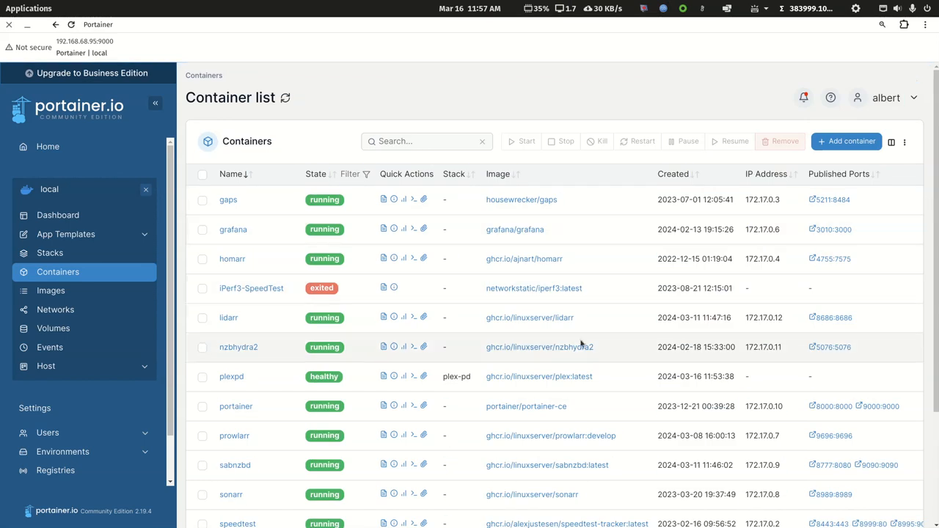
pyautogui.scroll(-2, 580, 341)
pyautogui.scroll(2, 580, 341)
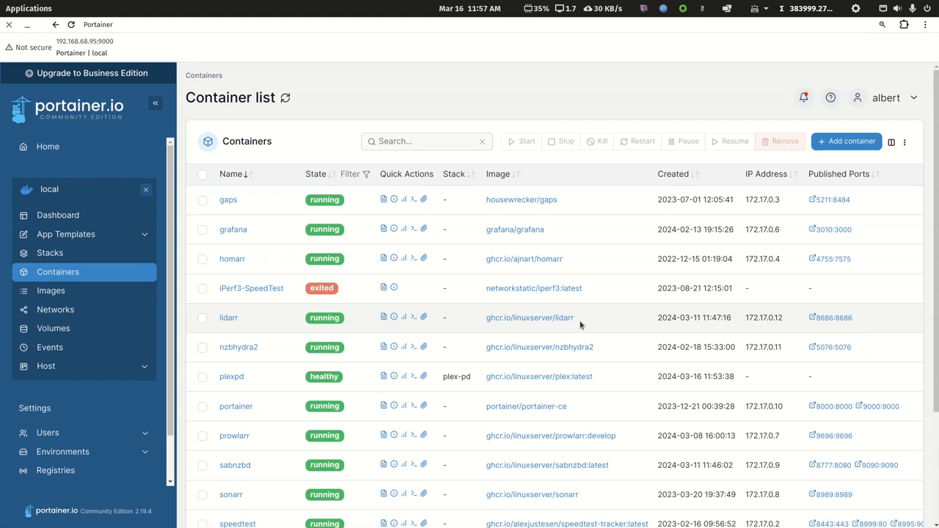
pyautogui.moveTo(937, 372); pyautogui.dragTo(936, 449)
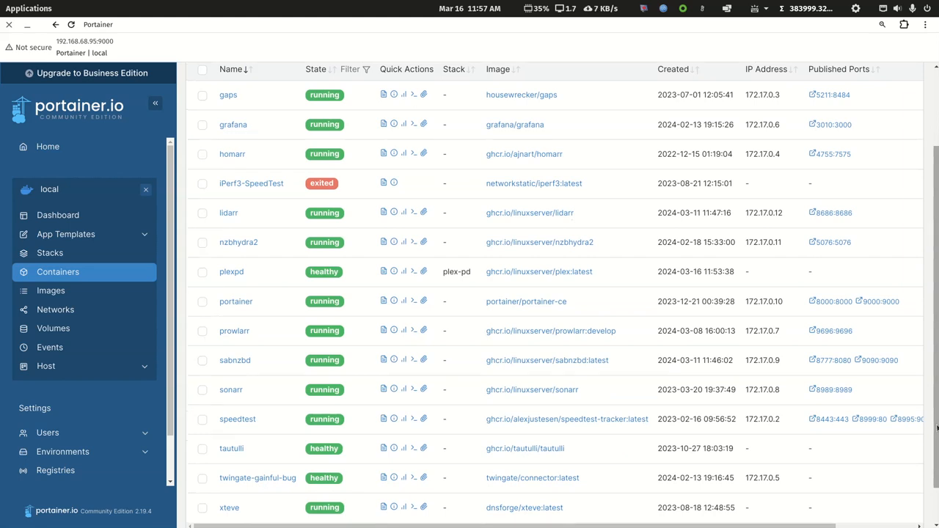
pyautogui.moveTo(937, 428); pyautogui.dragTo(929, 365)
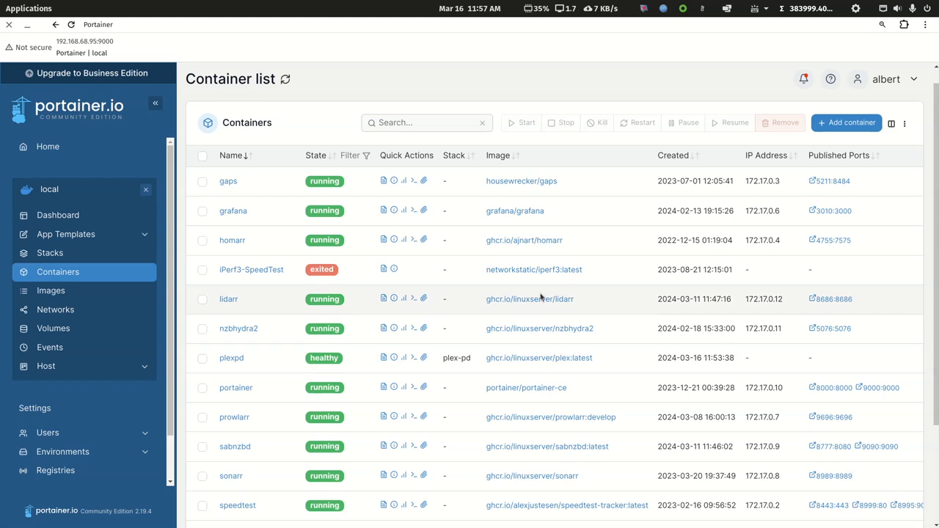
# Open the plex-pd stack's compose file for editing and highlight the plexmovies container path in its volumes section.
pyautogui.click(55, 291)
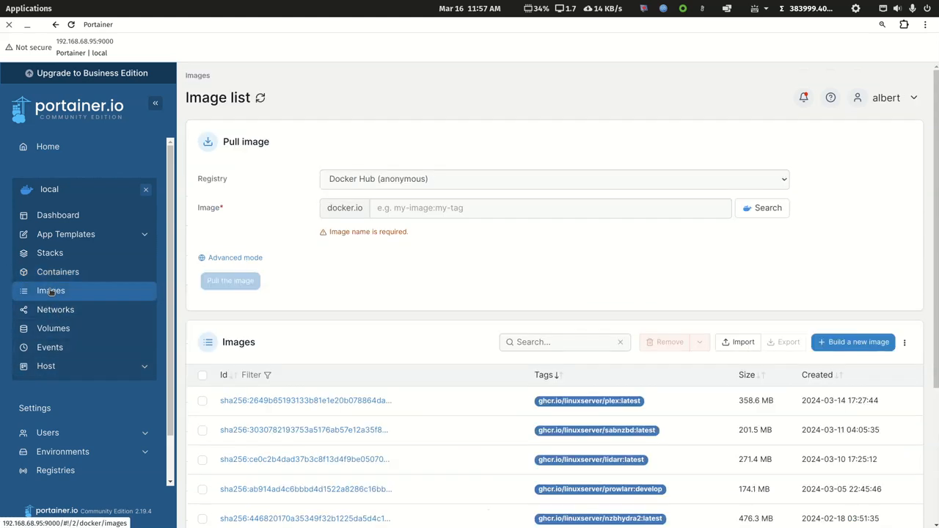
pyautogui.click(49, 253)
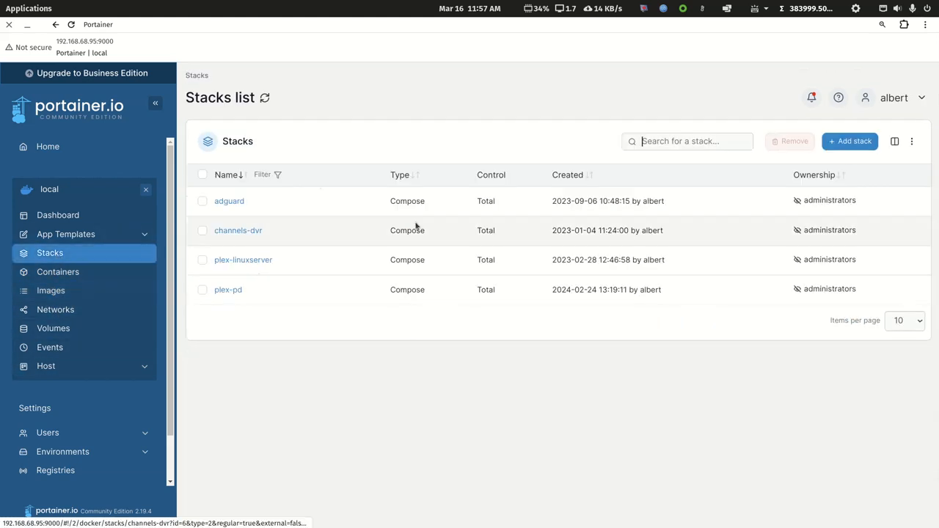
pyautogui.click(229, 291)
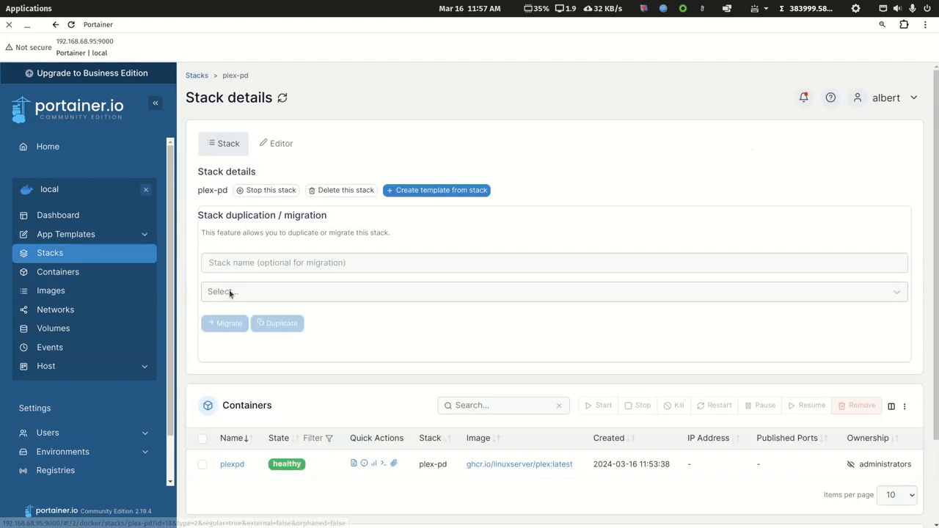
pyautogui.click(279, 144)
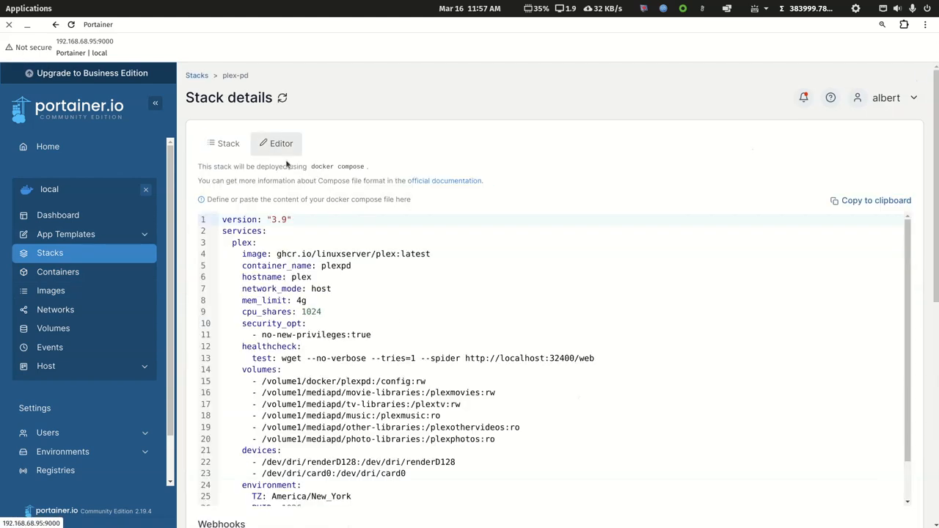
pyautogui.scroll(-1, 306, 361)
pyautogui.moveTo(254, 347); pyautogui.dragTo(481, 348)
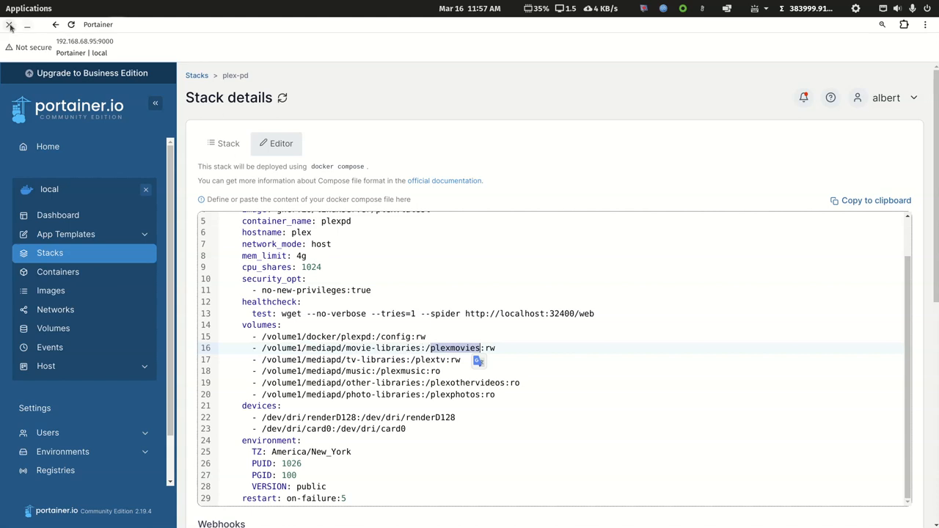
# Close Portainer, bring up the untitled text document and highlight the homemovies alias and the /volume1/movies/media path in its volumes section.
pyautogui.click(10, 25)
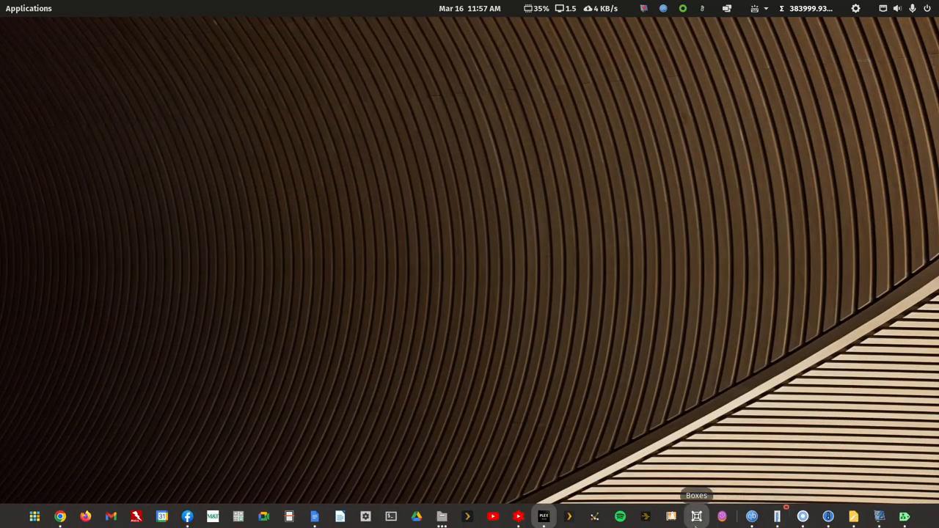
pyautogui.click(855, 518)
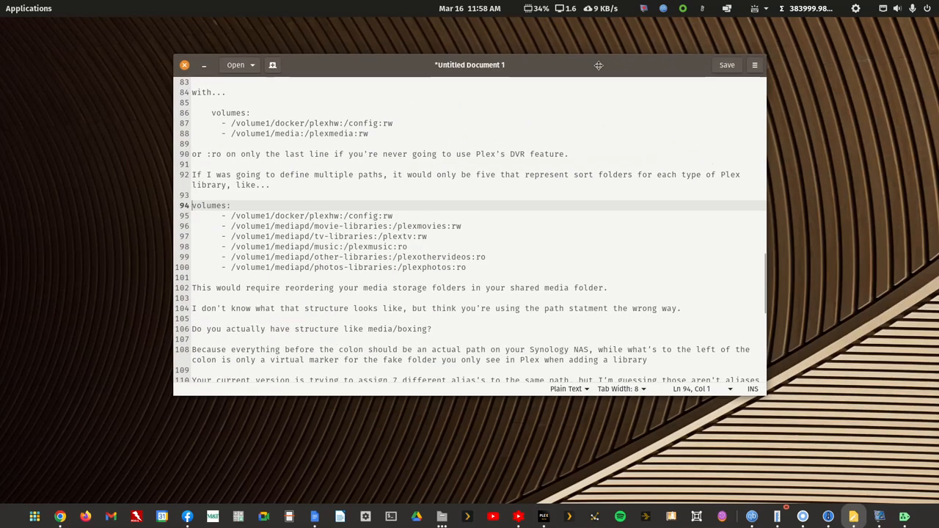
pyautogui.scroll(5, 391, 308)
pyautogui.scroll(15, 392, 306)
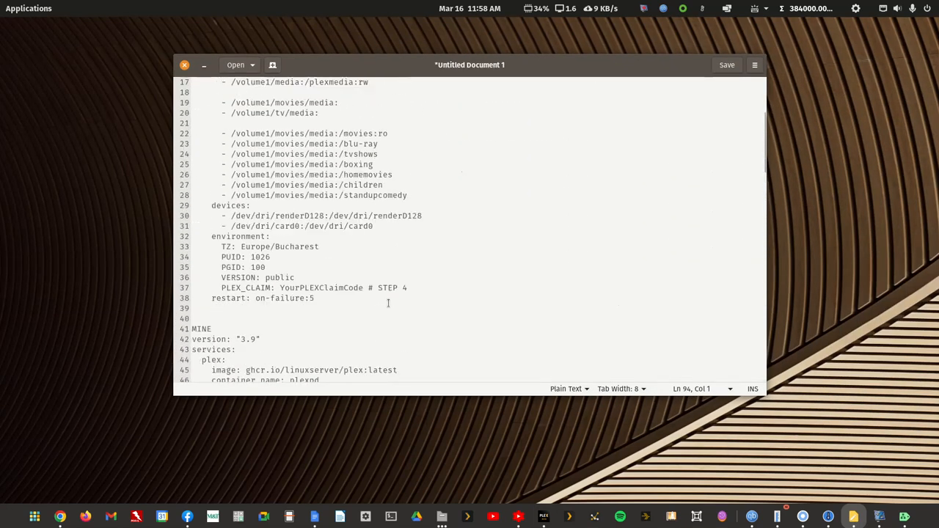
pyautogui.scroll(-2, 388, 303)
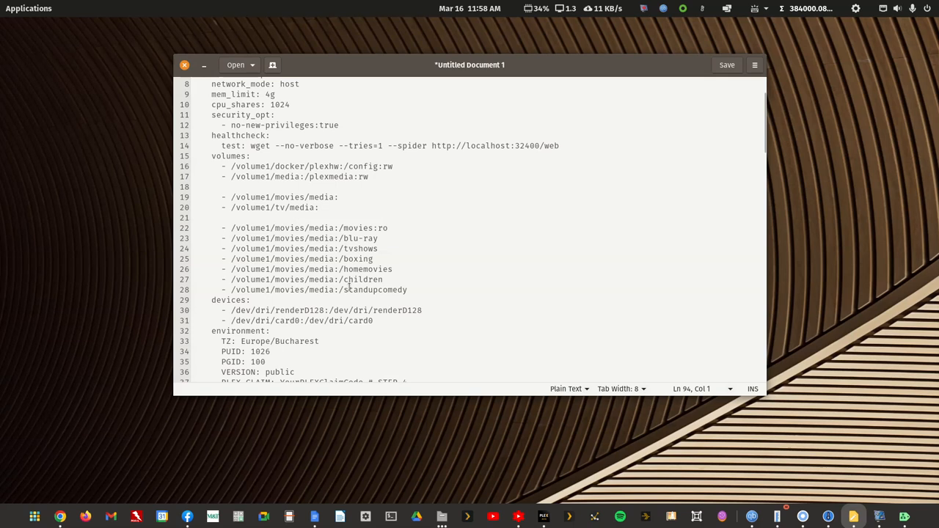
pyautogui.moveTo(410, 290); pyautogui.dragTo(344, 270)
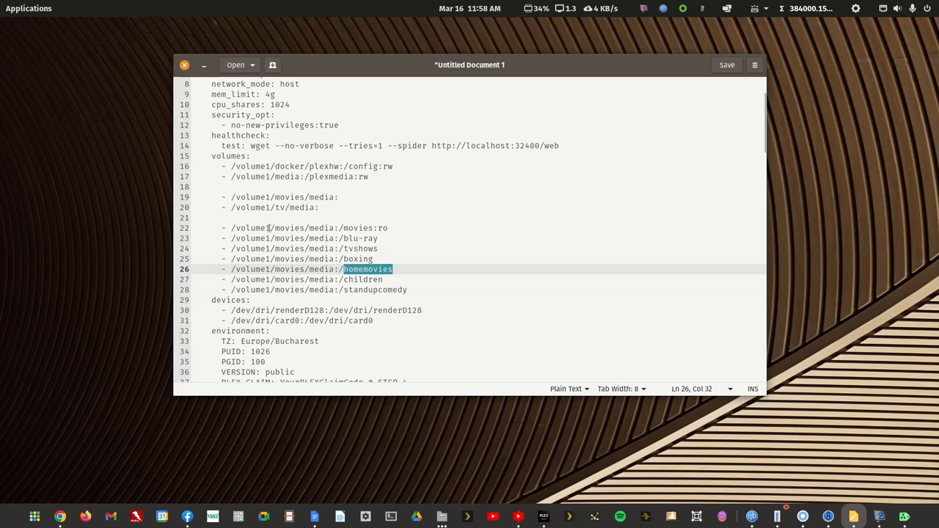
pyautogui.moveTo(220, 228); pyautogui.dragTo(323, 228)
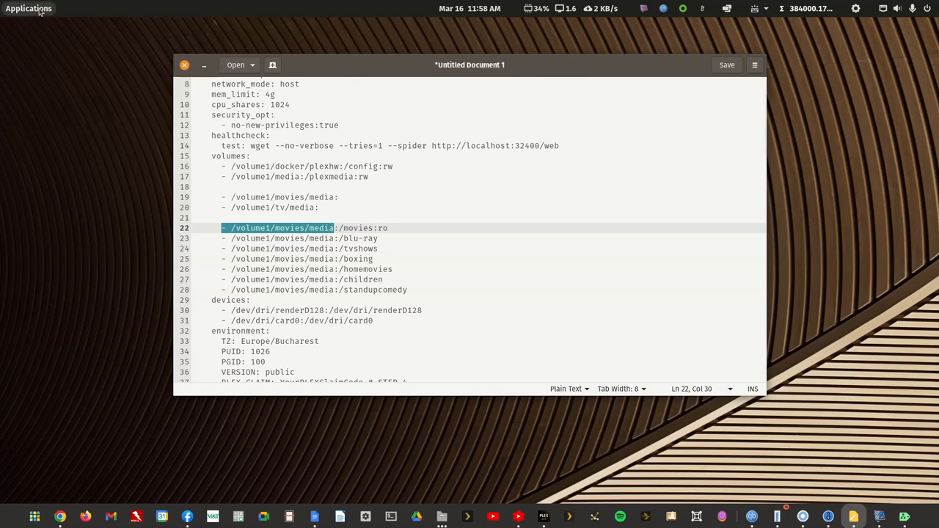
# Switch to Chrome and search Google for "marius hosting plex".
pyautogui.click(60, 517)
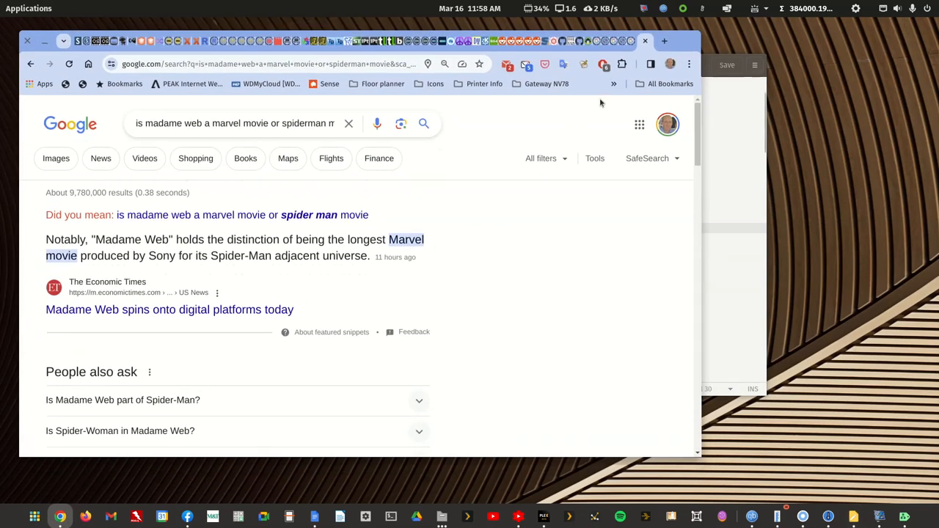
pyautogui.click(349, 123)
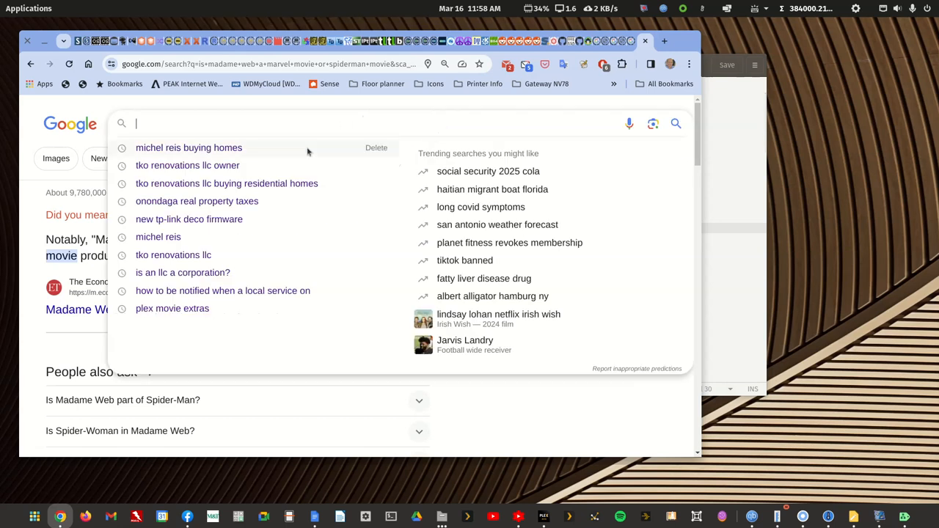
pyautogui.write('marius h')
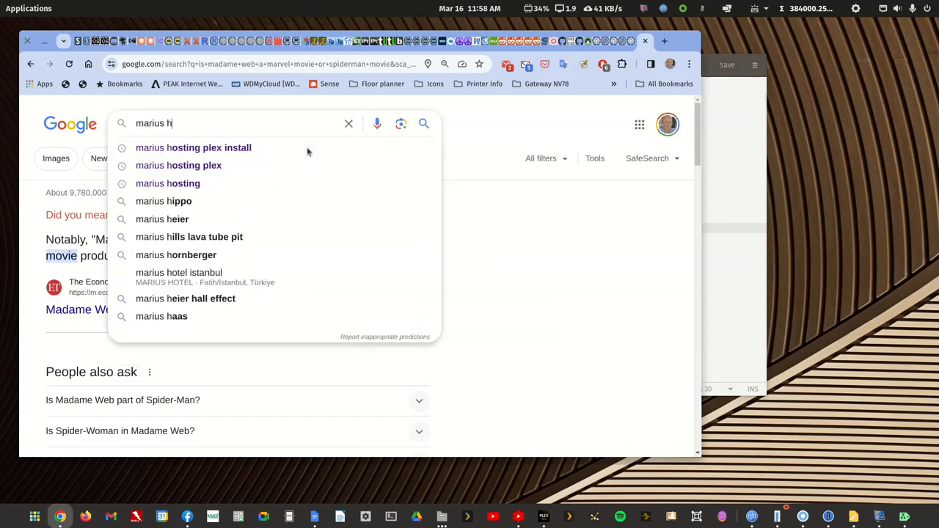
pyautogui.write('osting plex')
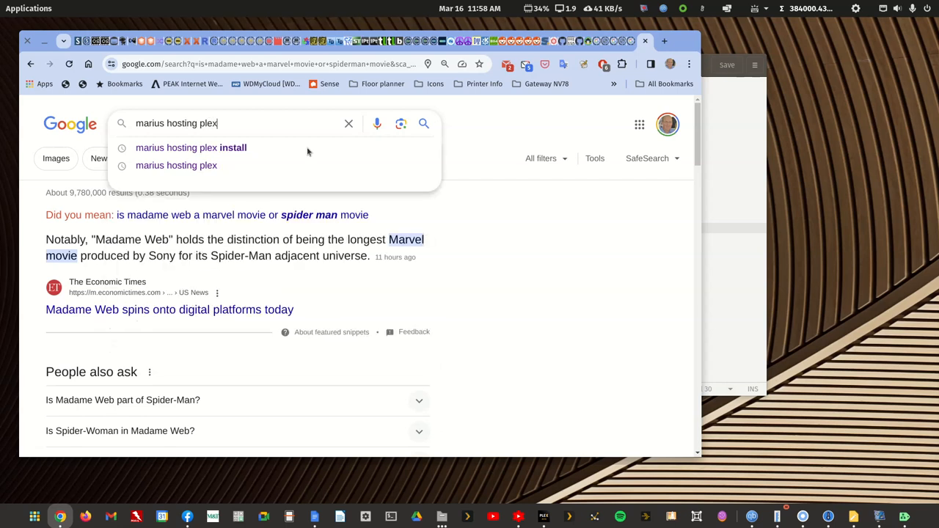
pyautogui.press('Return')
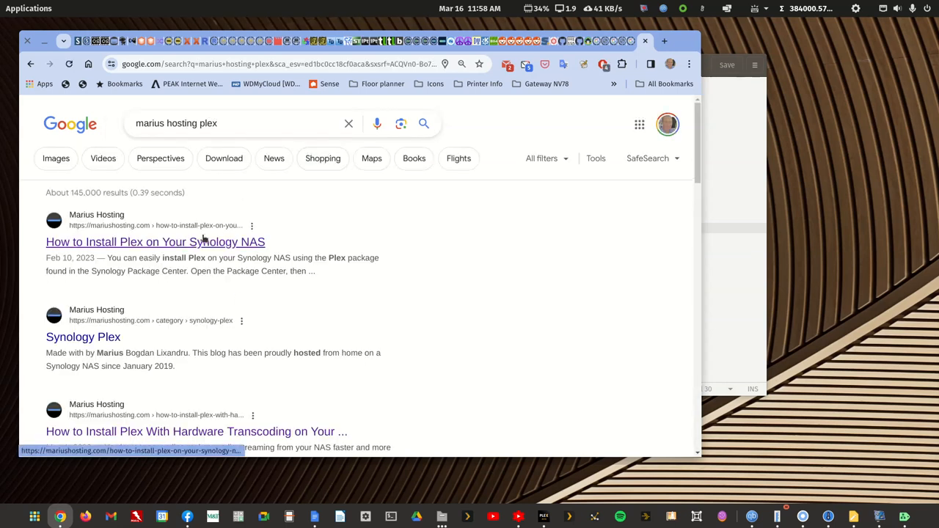
# Open the guide on installing Plex With Hardware Transcoding on a Synology NAS in a maximized window and find its compose code.
pyautogui.click(219, 430)
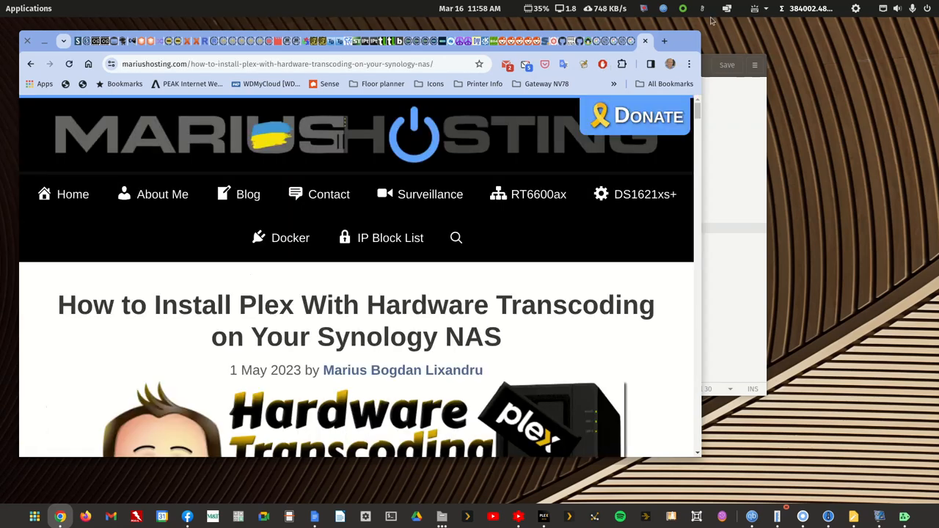
pyautogui.doubleClick(682, 42)
pyautogui.scroll(-10, 348, 320)
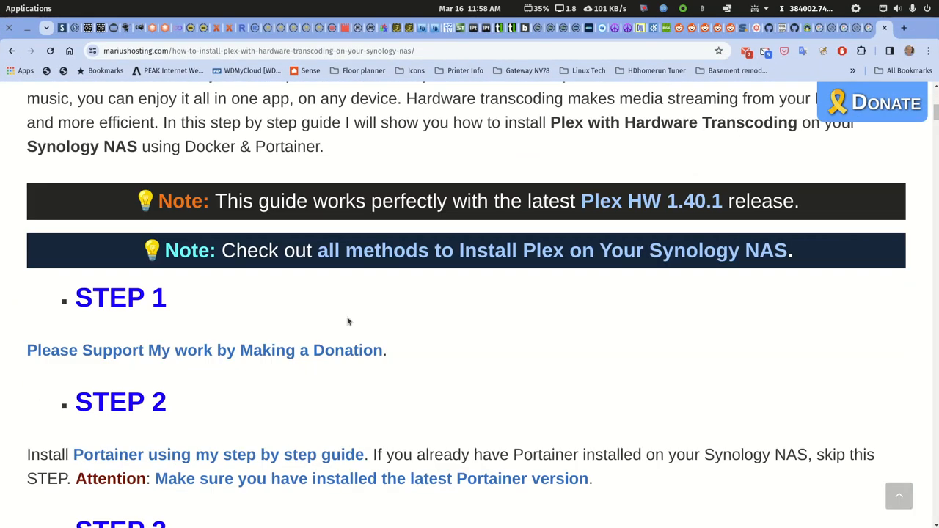
pyautogui.scroll(-14, 348, 317)
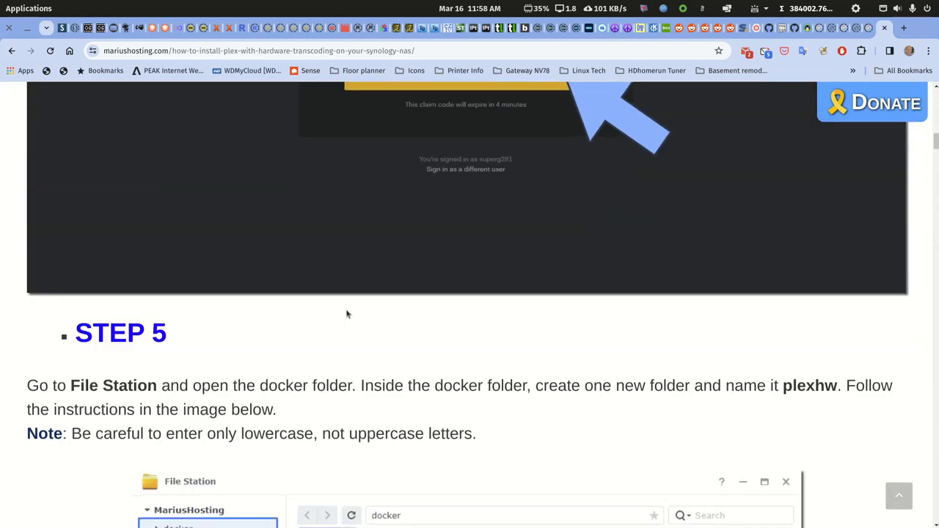
pyautogui.scroll(-12, 347, 314)
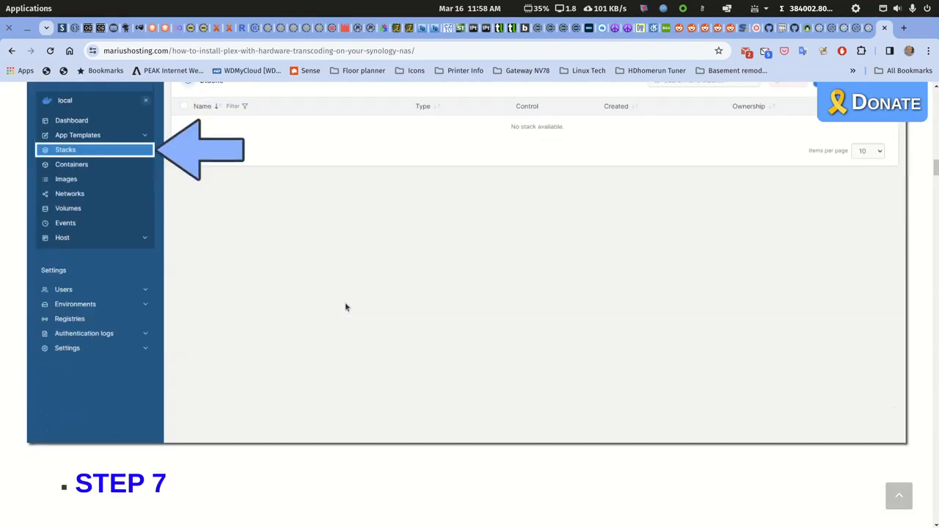
pyautogui.scroll(-10, 346, 307)
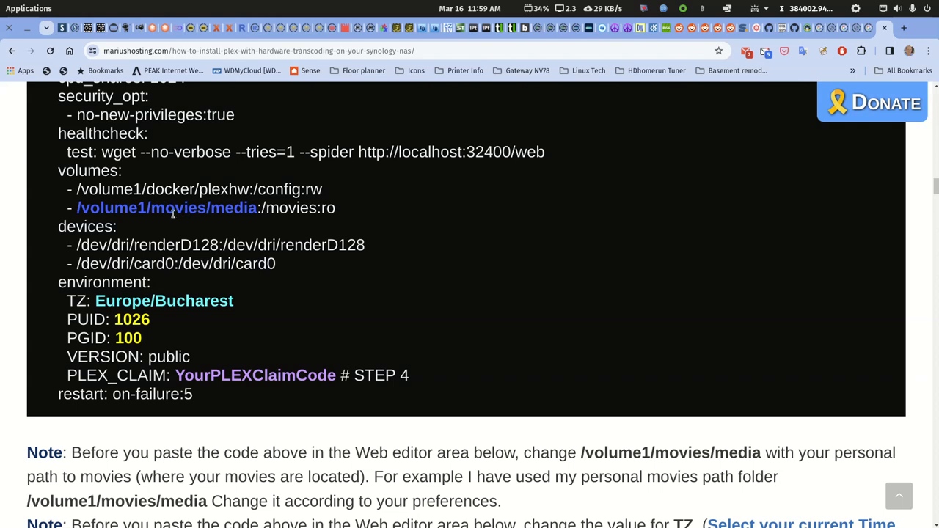
# Highlight the /volume1/movies/media:/movies:ro mapping in the guide's volumes section, including its movies folder and host path separately.
pyautogui.moveTo(337, 209); pyautogui.dragTo(69, 206)
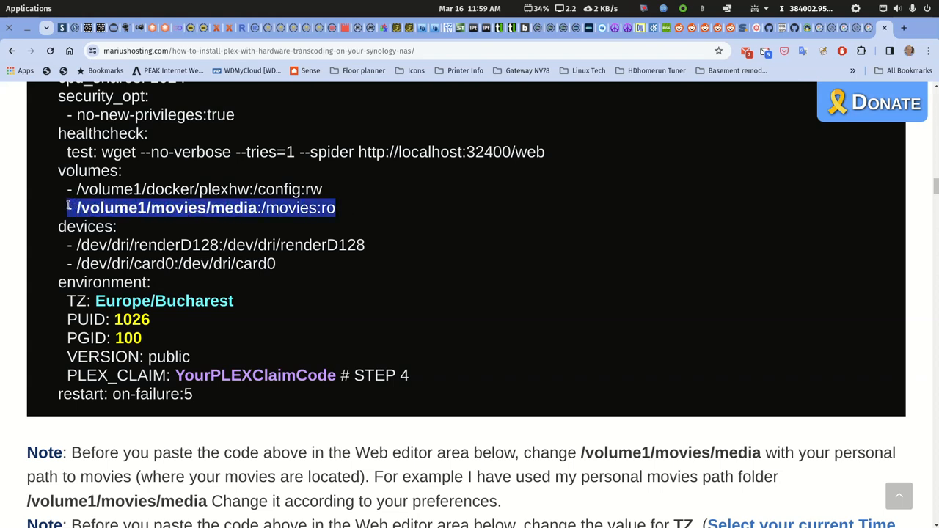
pyautogui.click(163, 208)
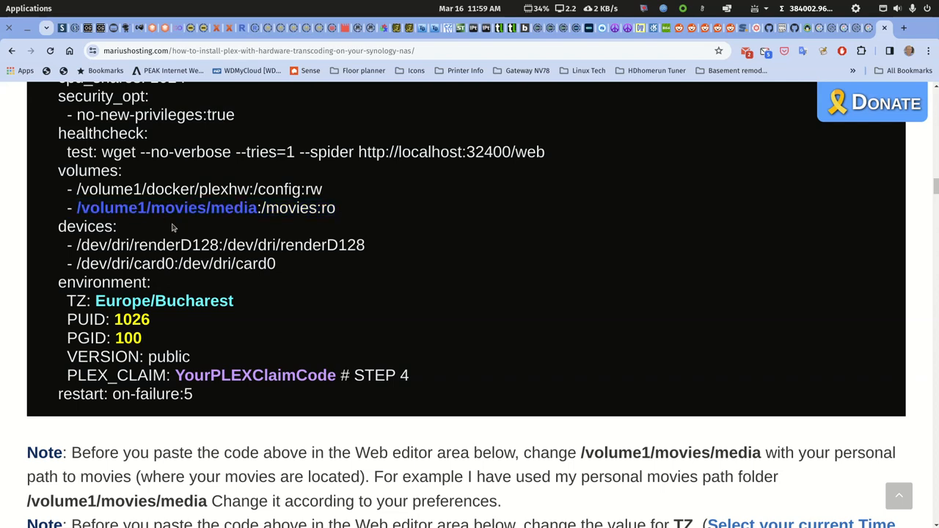
pyautogui.moveTo(151, 210); pyautogui.dragTo(203, 208)
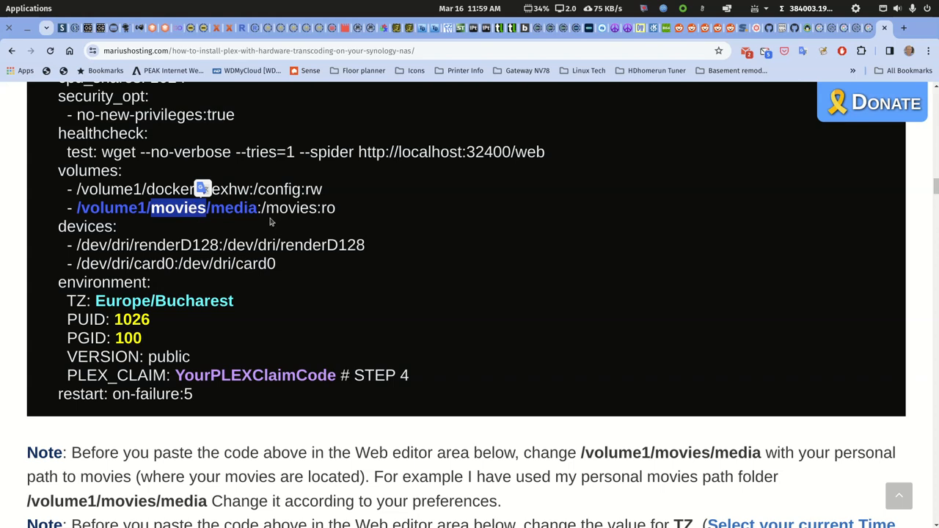
pyautogui.moveTo(256, 208); pyautogui.dragTo(65, 207)
pyautogui.moveTo(338, 211); pyautogui.dragTo(143, 208)
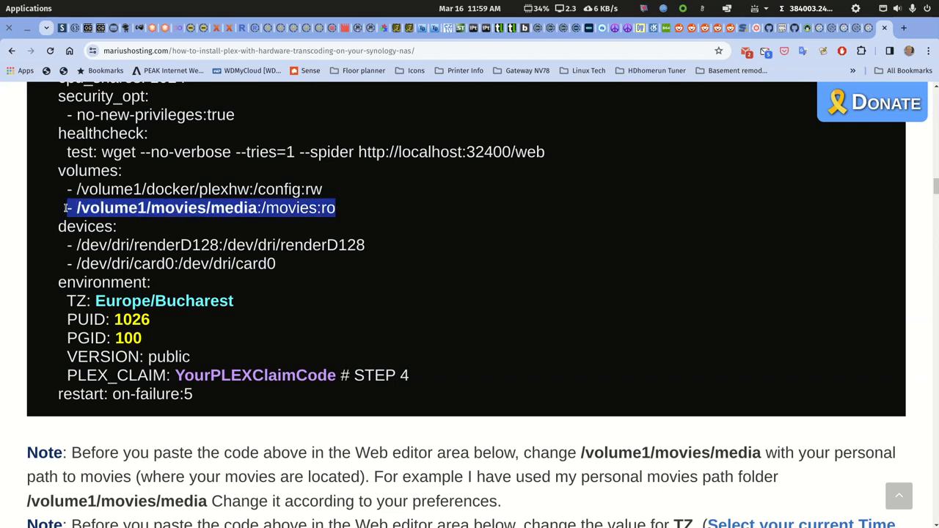
# Restore the browser window to its smaller size and look back through the guide's earlier steps, returning to the compose code.
pyautogui.doubleClick(922, 31)
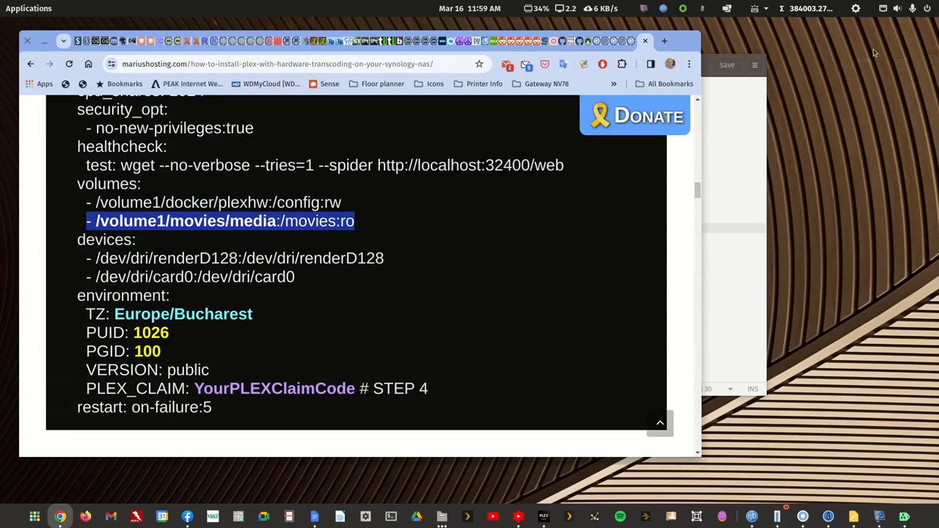
pyautogui.scroll(5, 436, 299)
pyautogui.scroll(20, 438, 299)
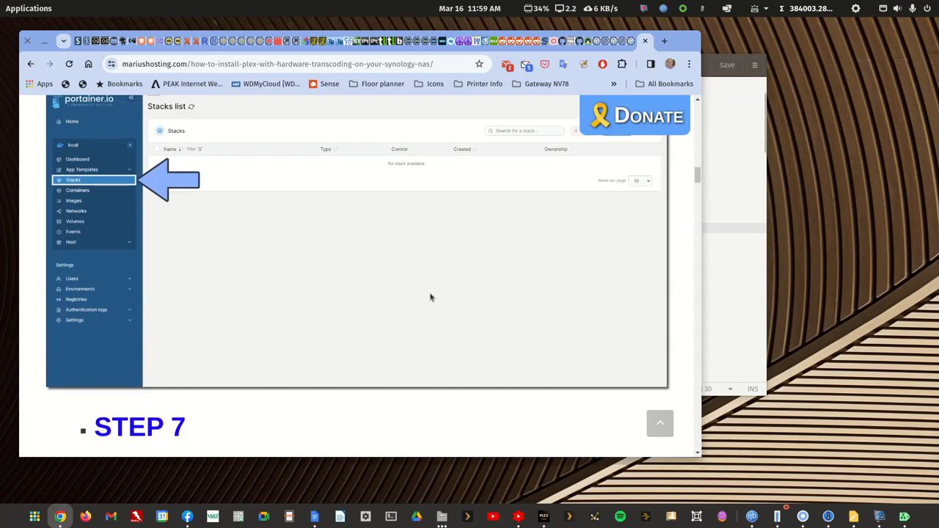
pyautogui.scroll(5, 429, 298)
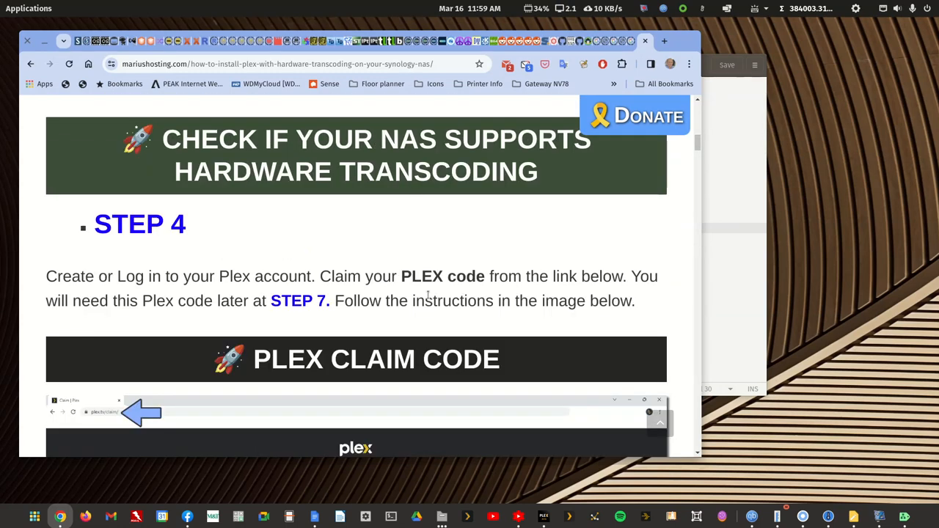
pyautogui.scroll(-8, 429, 299)
pyautogui.scroll(-12, 429, 298)
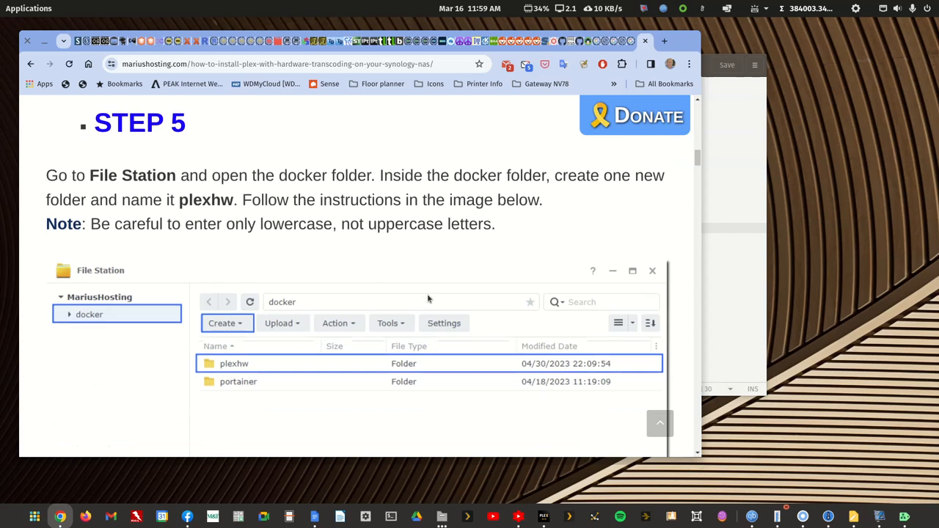
pyautogui.scroll(-3, 423, 299)
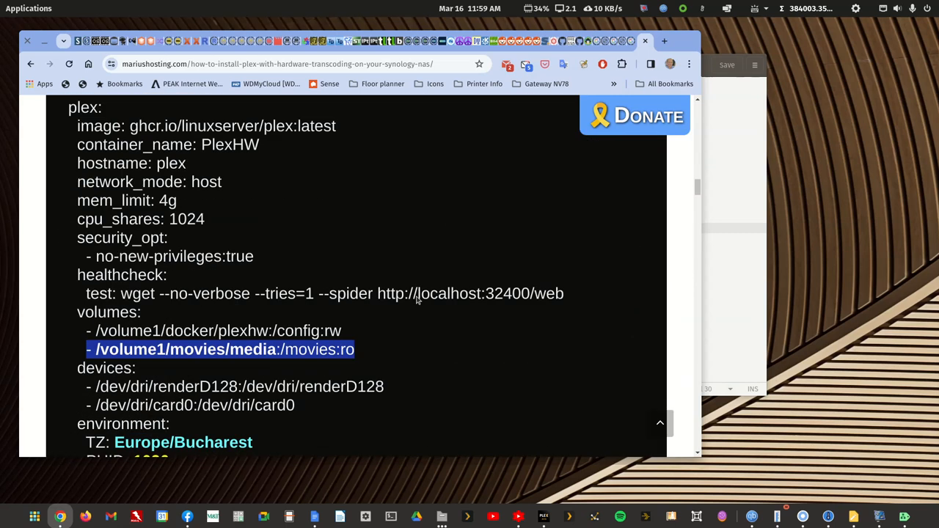